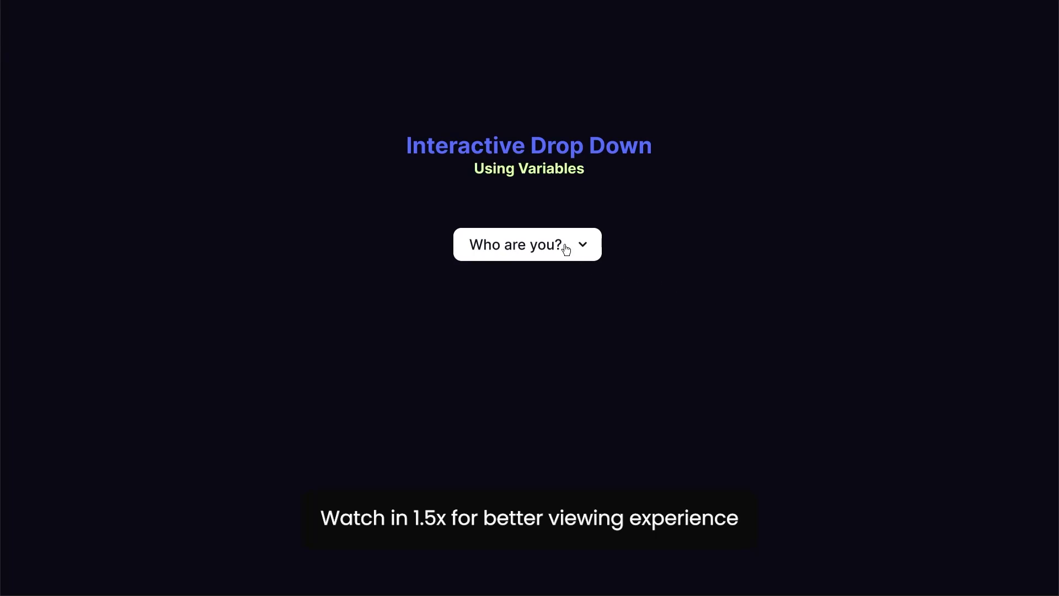
# Test the finished 'Who are you?' dropdown by picking Developer, then Singer, then Artist
pyautogui.click(566, 248)
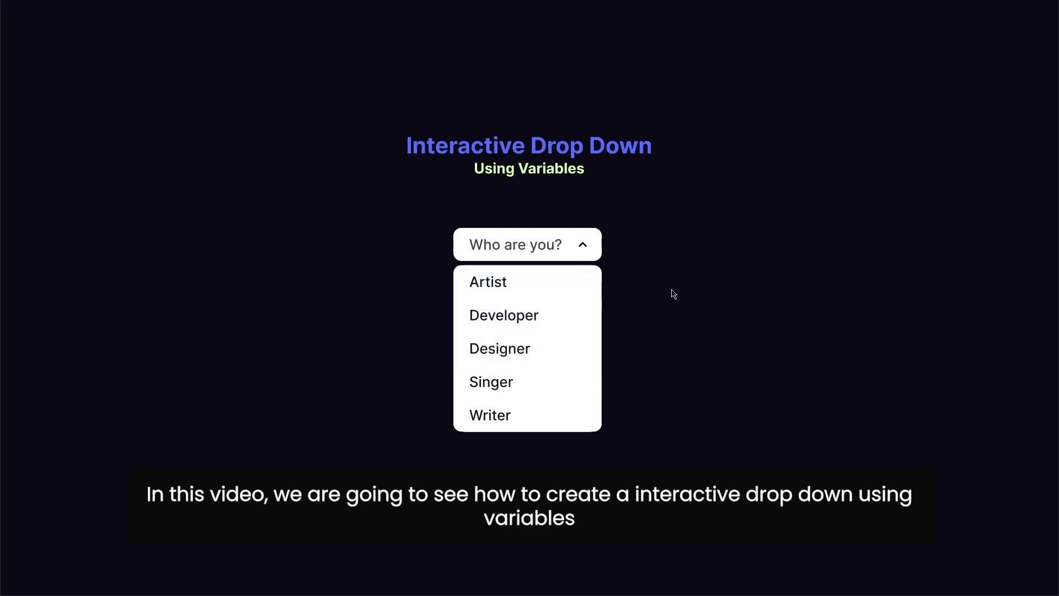
pyautogui.click(503, 318)
pyautogui.click(541, 252)
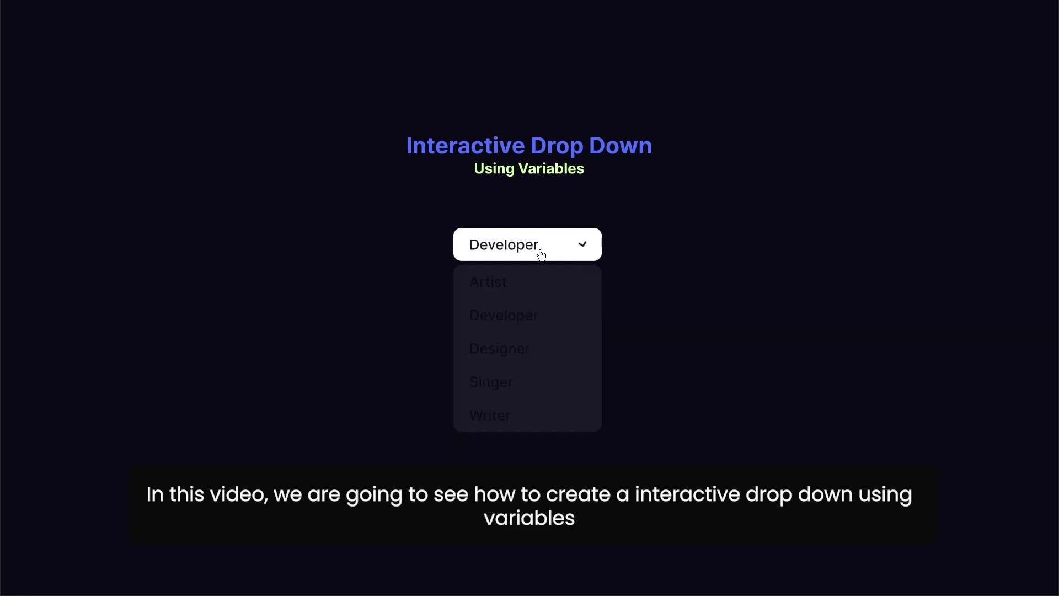
pyautogui.click(498, 381)
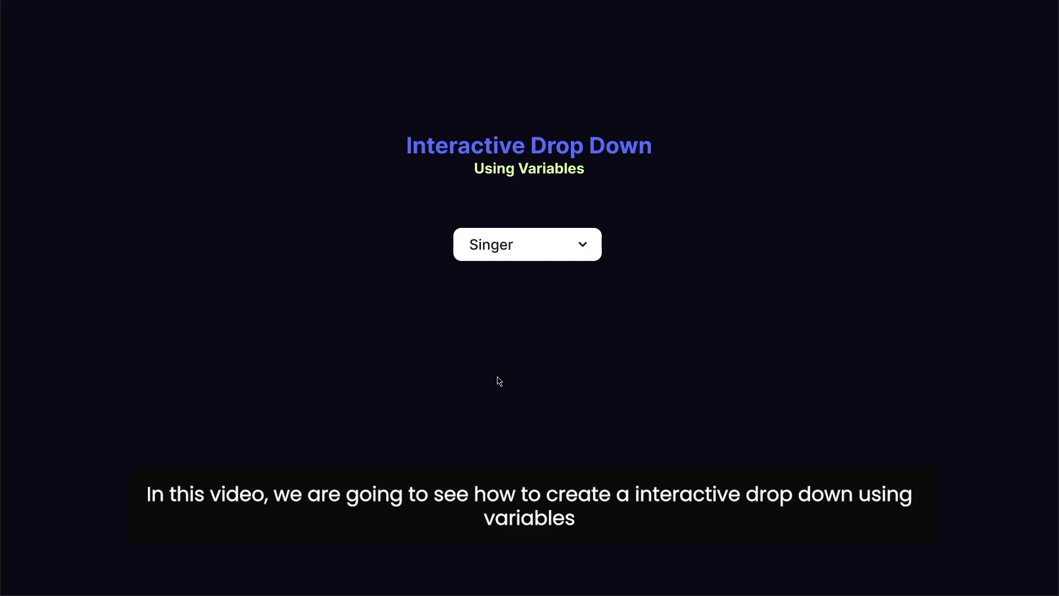
pyautogui.click(498, 252)
pyautogui.click(491, 289)
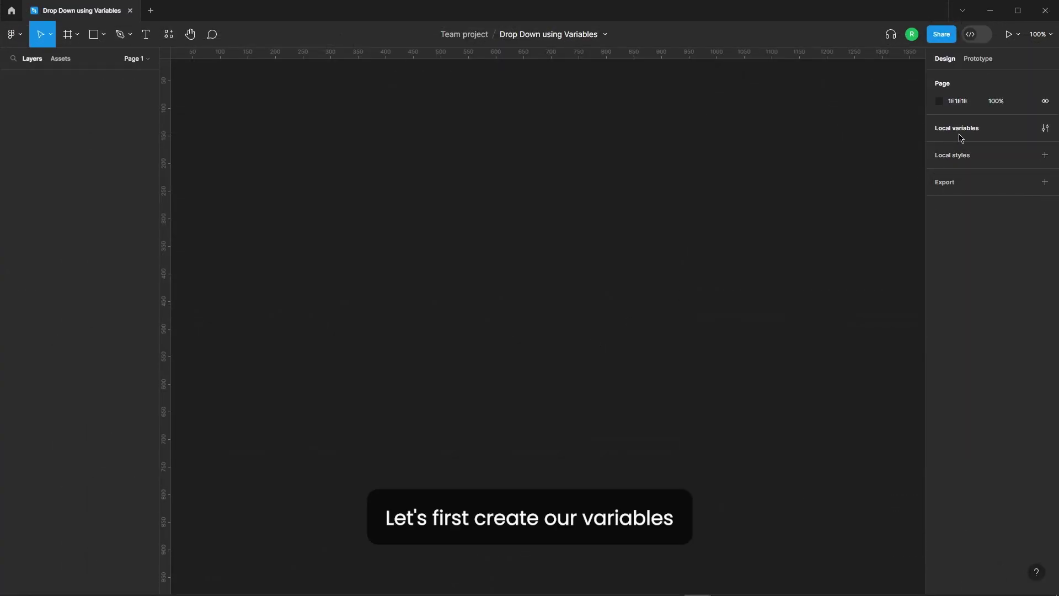
# In Local variables, create the string variable Placeholder with the value 'Who are you?'
pyautogui.click(960, 136)
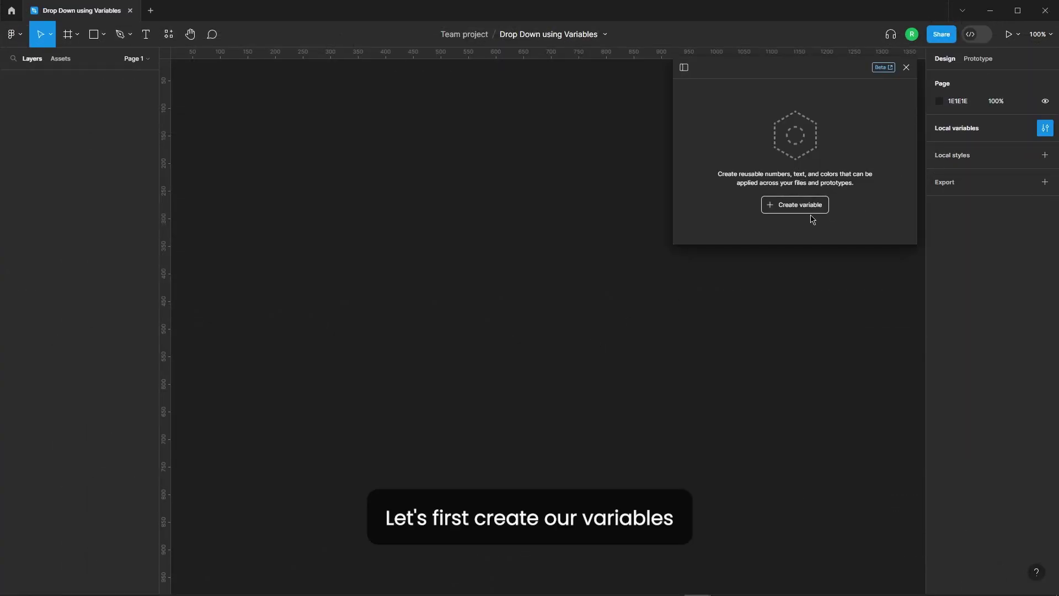
pyautogui.click(806, 210)
pyautogui.click(794, 256)
pyautogui.write('Placeholder')
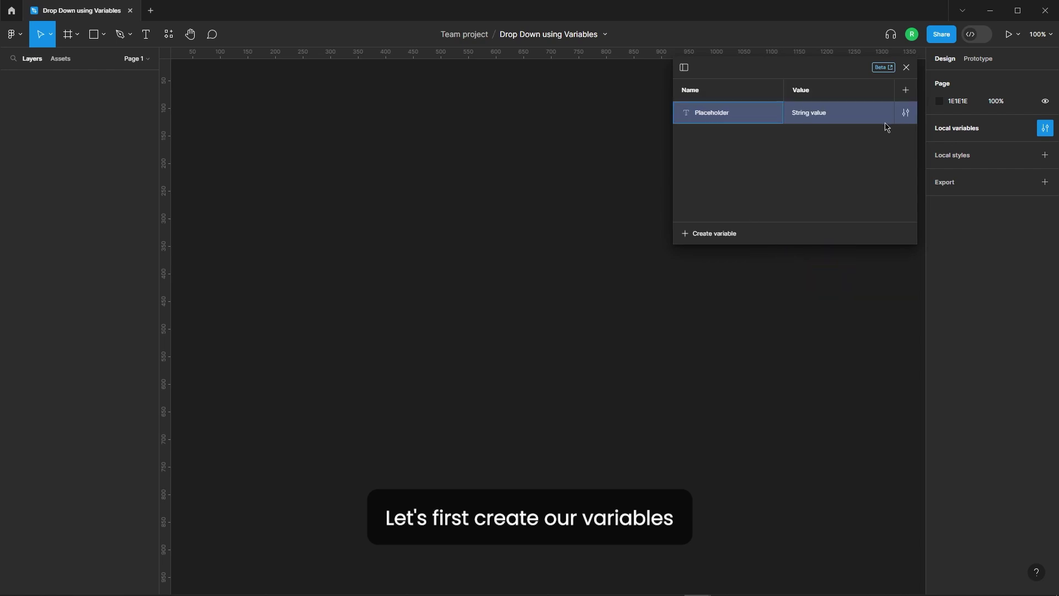
pyautogui.click(816, 116)
pyautogui.write('Who are you?')
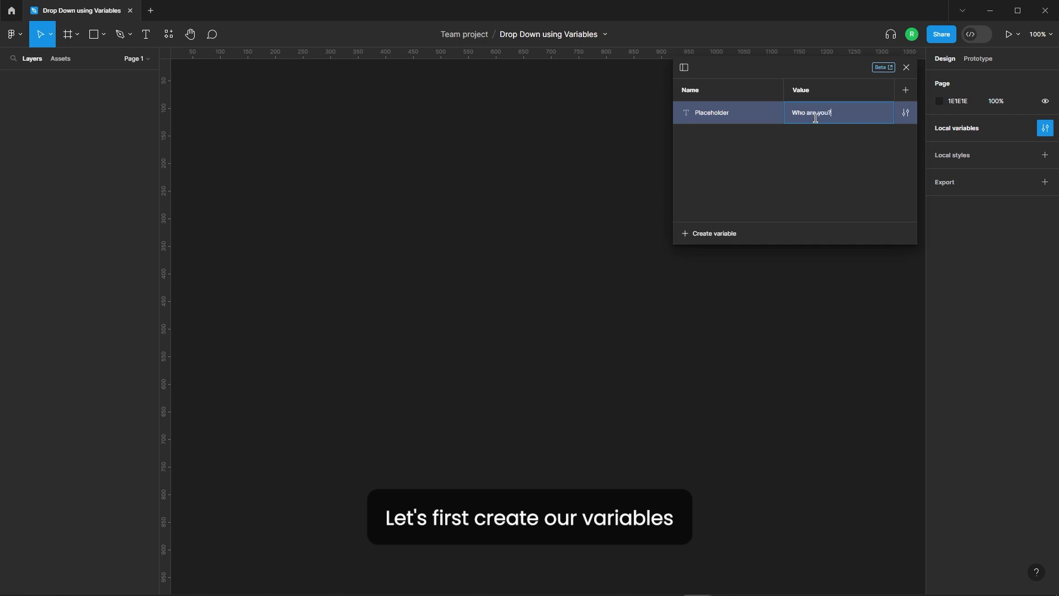
pyautogui.press('Return')
# Add string variables Opt1 = Artist and Opt2 = Developer
pyautogui.click(706, 236)
pyautogui.click(711, 282)
pyautogui.write('Opt1')
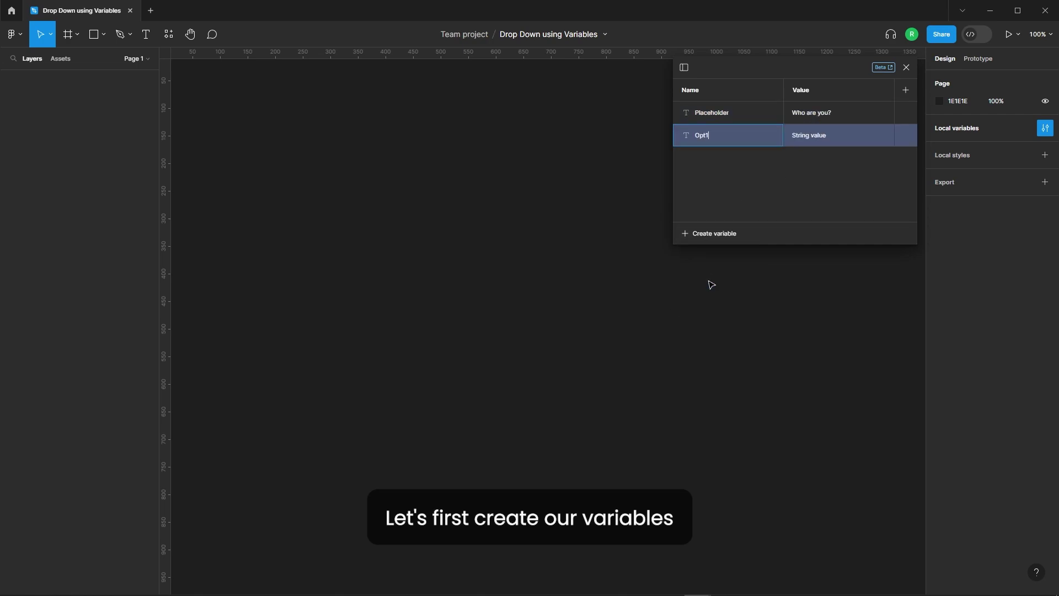
pyautogui.press('Return')
pyautogui.write('Artist')
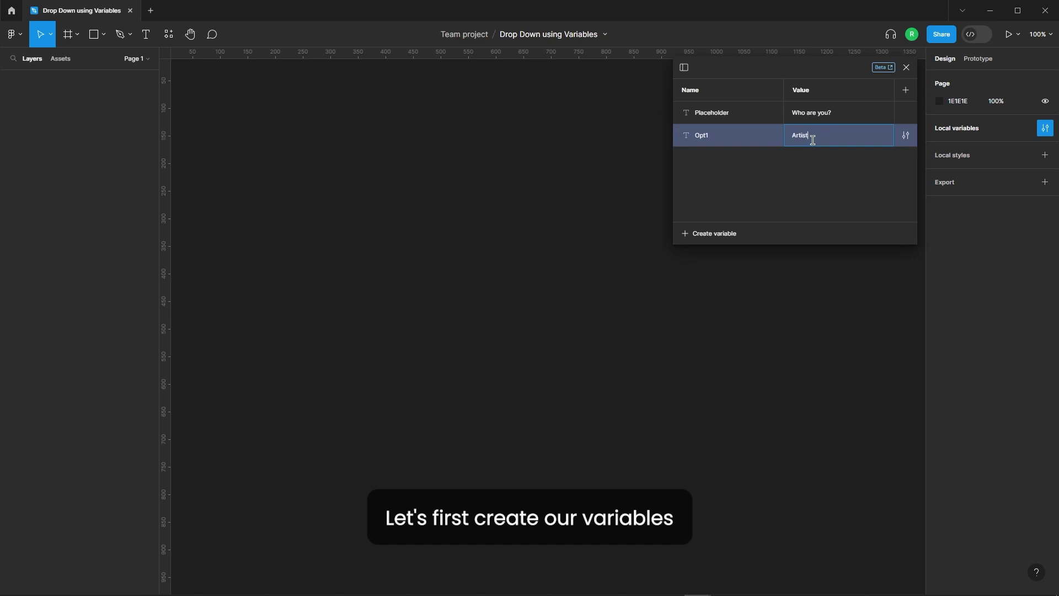
pyautogui.press('Return')
pyautogui.click(715, 234)
pyautogui.click(713, 282)
pyautogui.write('Opt2')
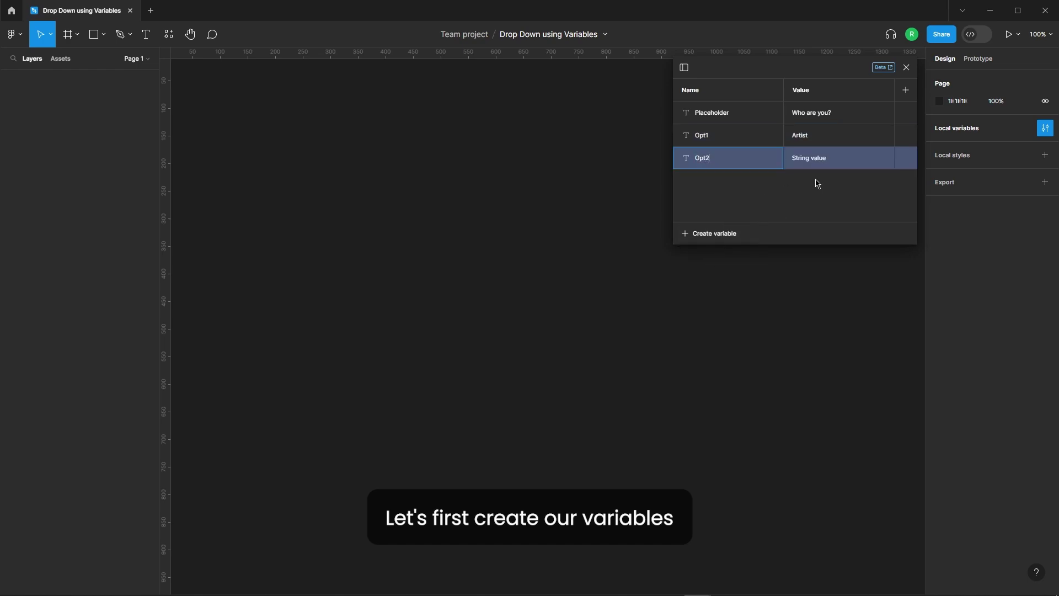
pyautogui.doubleClick(822, 157)
pyautogui.write('Developer')
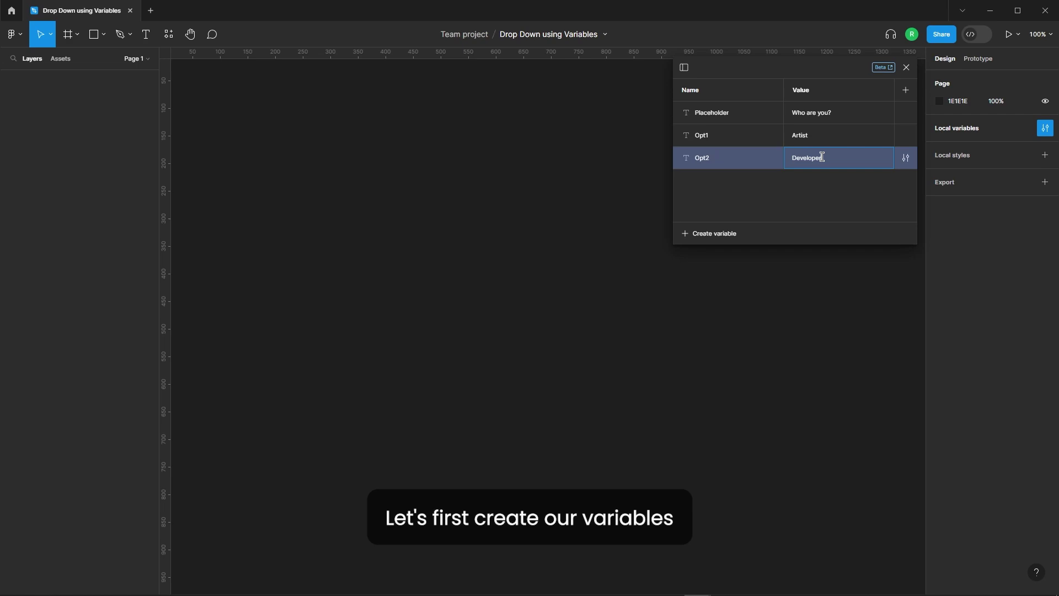
pyautogui.press('Return')
# Add string variables Opt3 = Designer and Opt4 = Singer
pyautogui.click(714, 234)
pyautogui.click(711, 283)
pyautogui.write('Opt3')
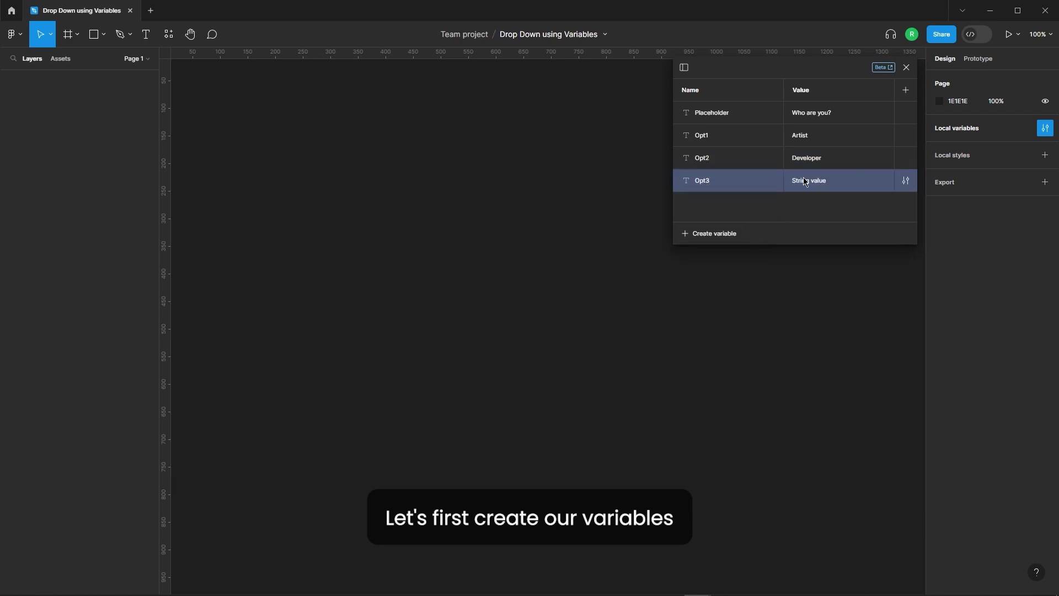
pyautogui.doubleClick(805, 181)
pyautogui.write('Designer')
pyautogui.press('Return')
pyautogui.click(715, 233)
pyautogui.click(707, 285)
pyautogui.write('Opt4')
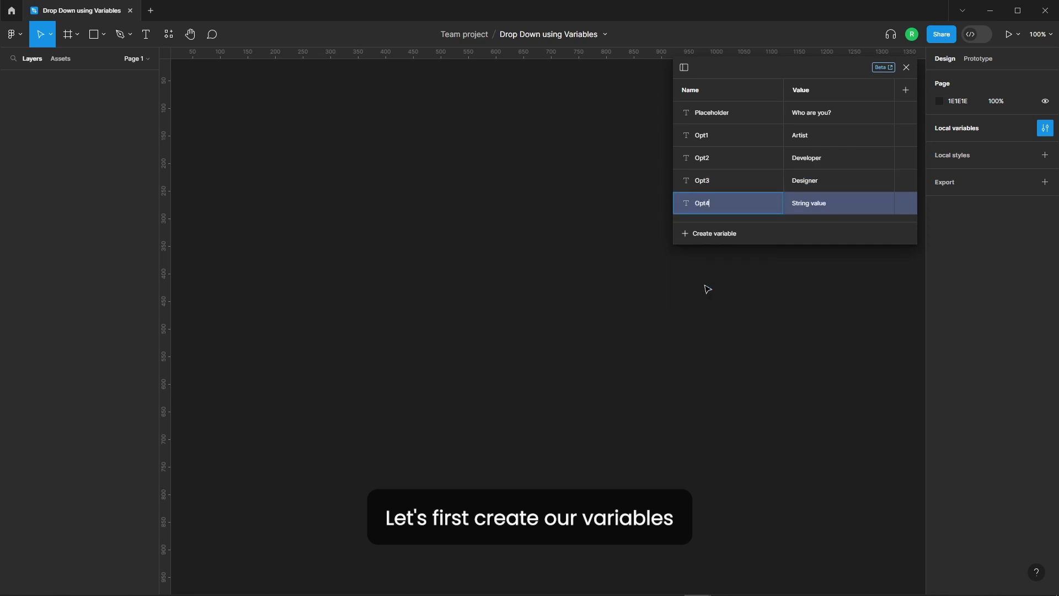
pyautogui.doubleClick(820, 209)
pyautogui.write('Singer')
pyautogui.press('Return')
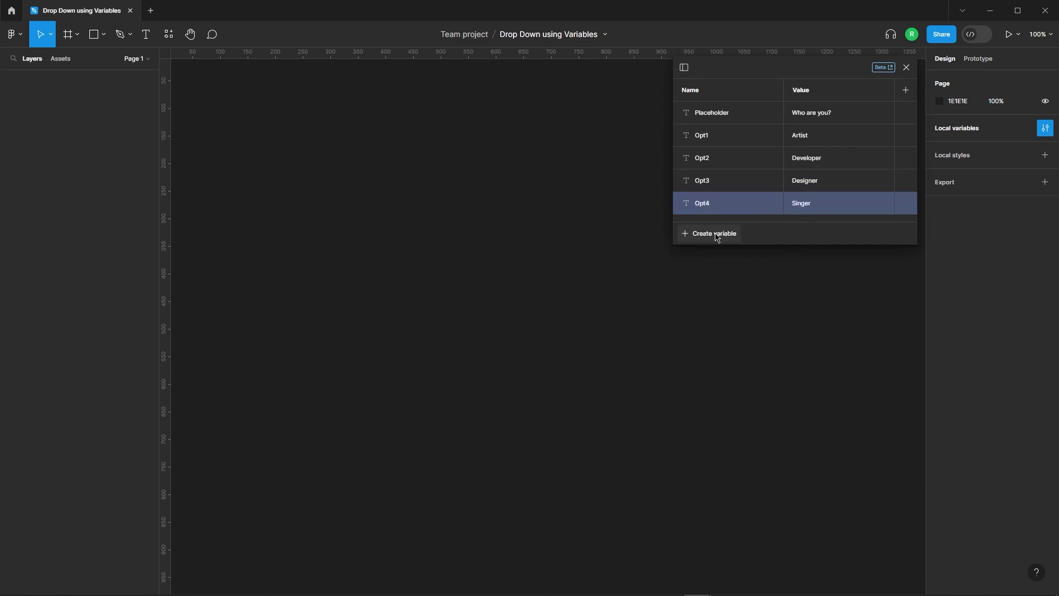
# Add the string variable Opt5 with the value Writer
pyautogui.click(714, 234)
pyautogui.click(707, 284)
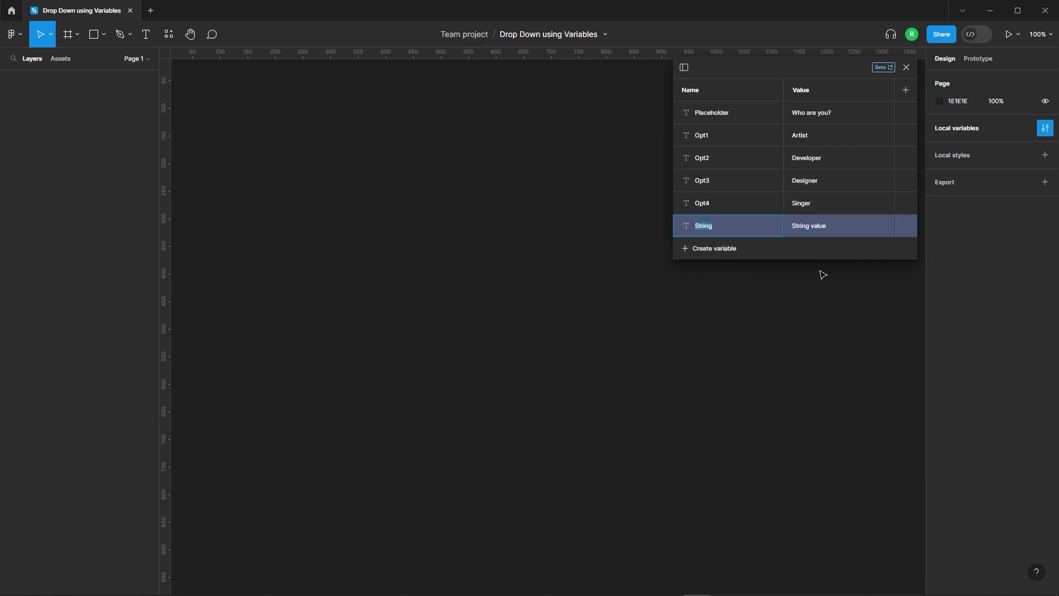
pyautogui.doubleClick(819, 225)
pyautogui.write('ter')
pyautogui.press('Return')
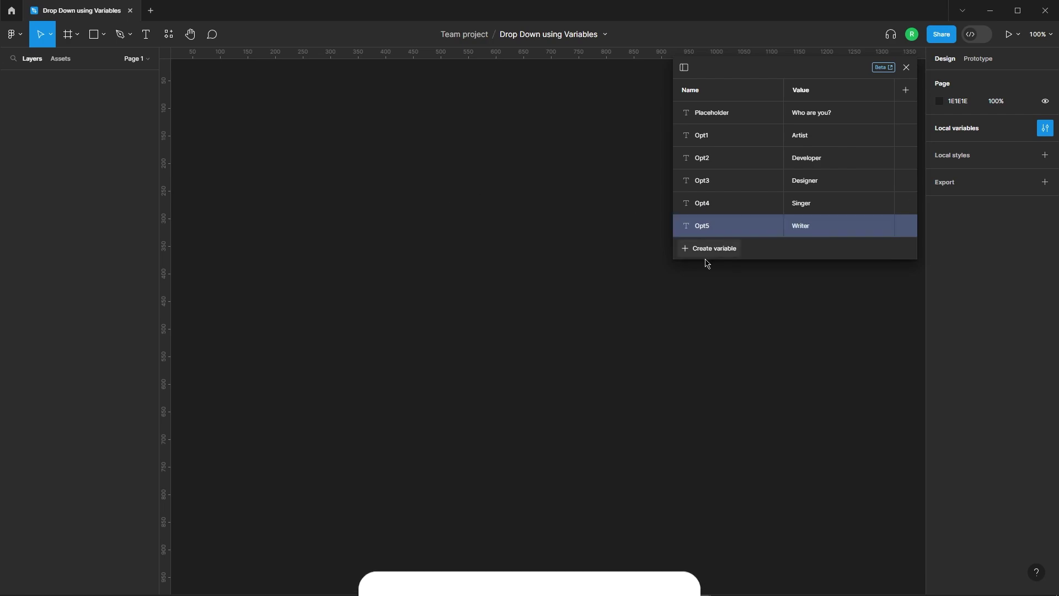
pyautogui.click(712, 248)
# Add colour variables Primary (FFFFFF) and Hover (light blue 94C5FF)
pyautogui.click(715, 268)
pyautogui.write('F')
pyautogui.write('Primary')
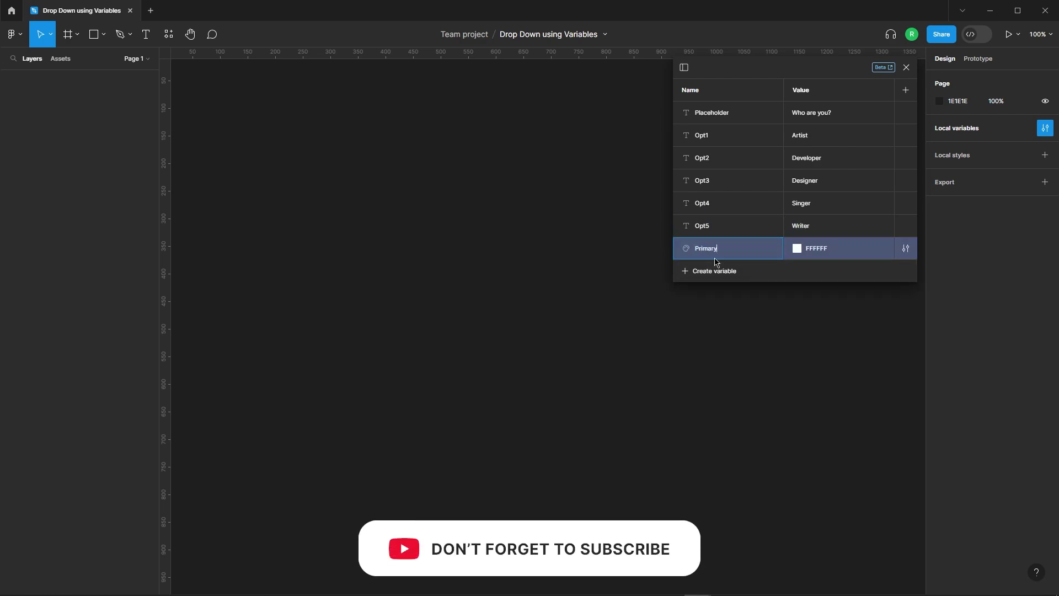
pyautogui.press('Return')
pyautogui.click(714, 271)
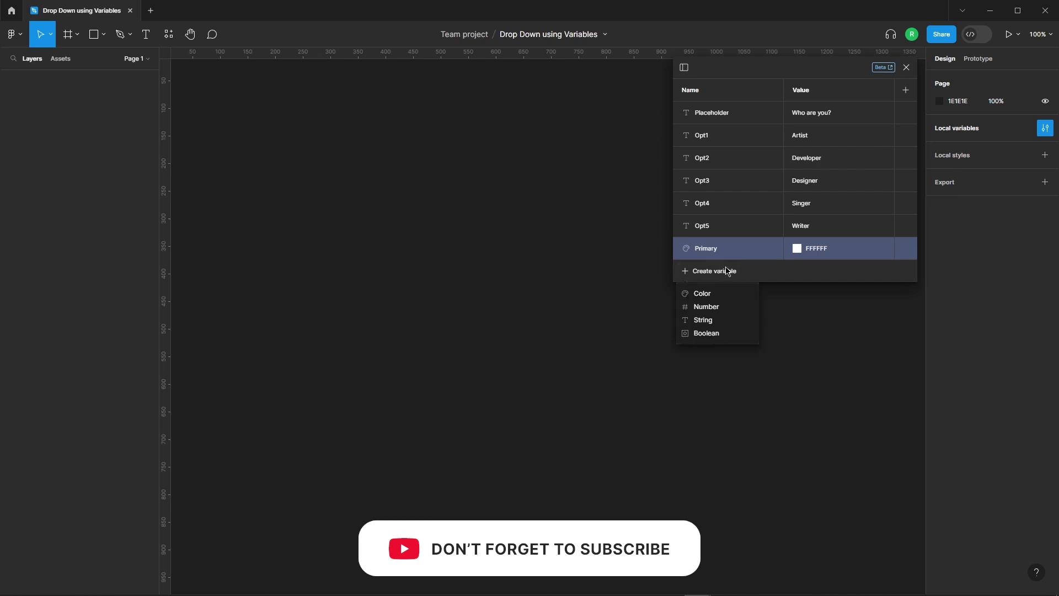
pyautogui.write('Hover')
pyautogui.press('Return')
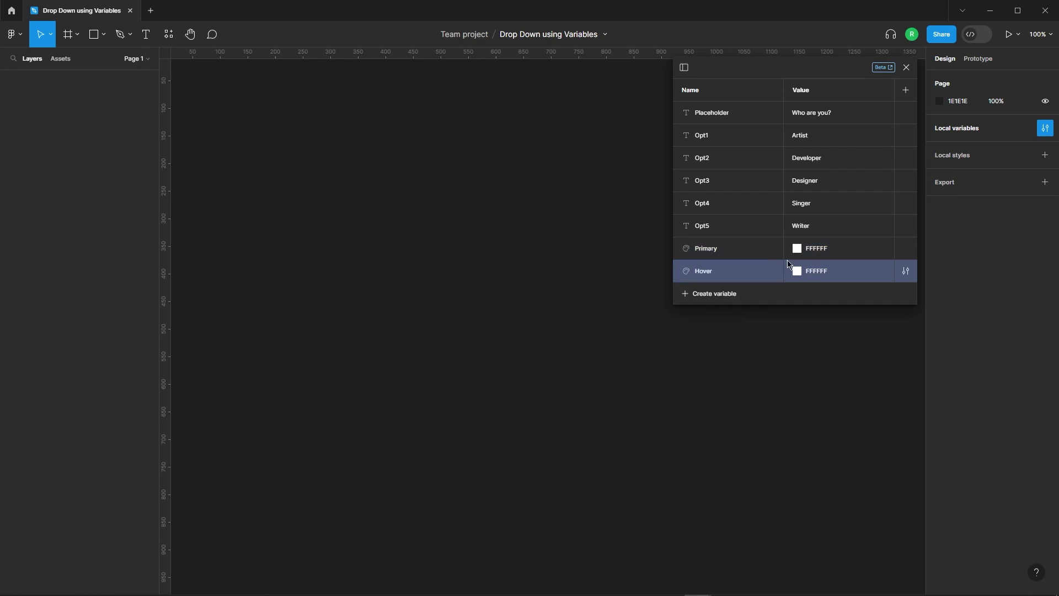
pyautogui.click(797, 271)
pyautogui.moveTo(839, 345); pyautogui.dragTo(847, 287)
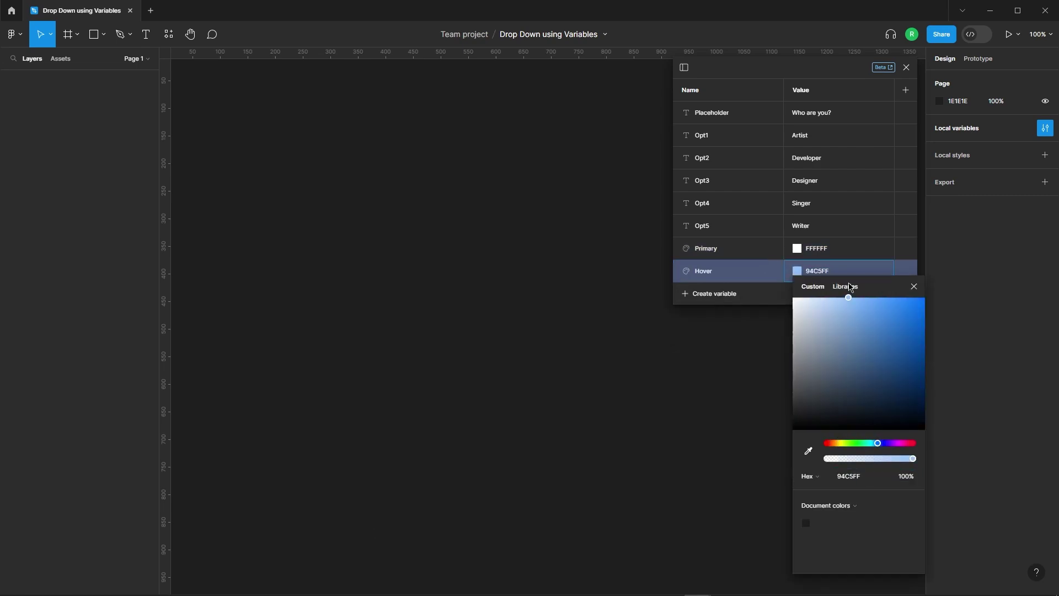
pyautogui.click(914, 286)
# Add the Font colour variable set to 111721 and close the variables window
pyautogui.click(711, 293)
pyautogui.click(705, 316)
pyautogui.write('Font')
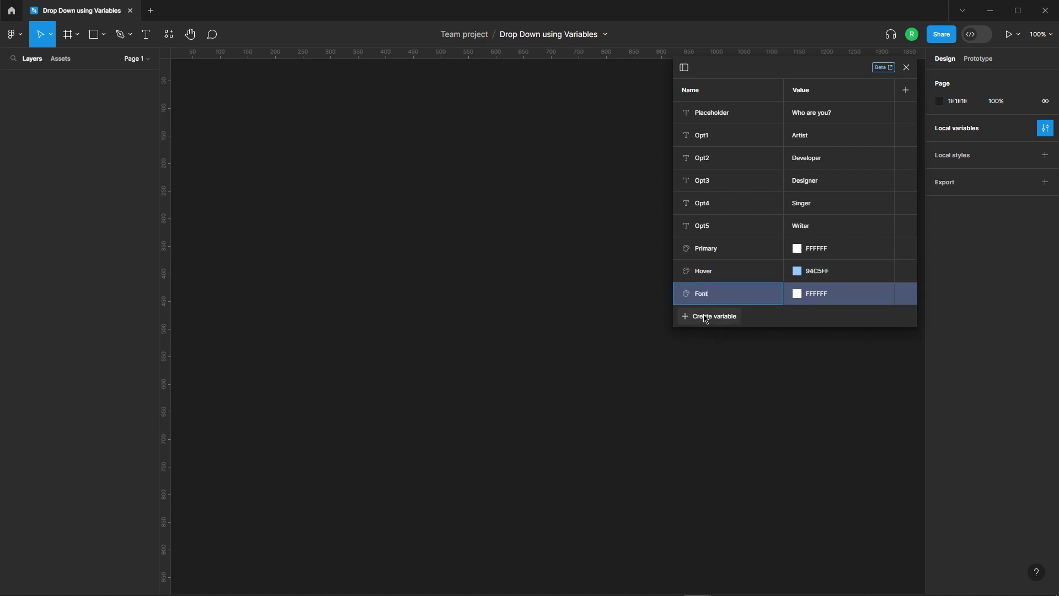
pyautogui.press('Return')
pyautogui.click(797, 294)
pyautogui.write('171F29')
pyautogui.press('Return')
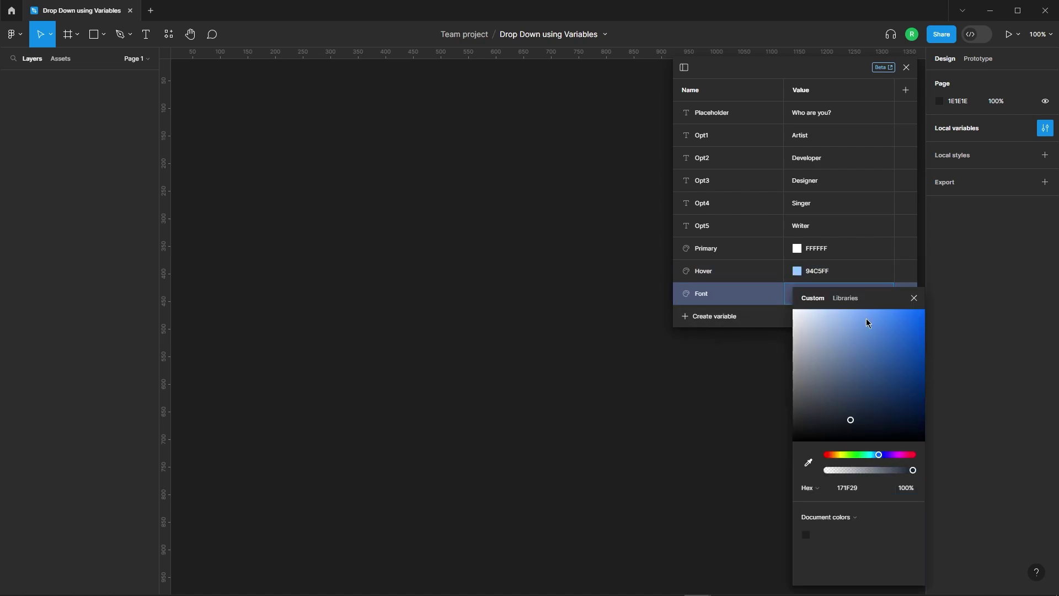
pyautogui.moveTo(673, 420); pyautogui.dragTo(683, 433)
pyautogui.click(748, 298)
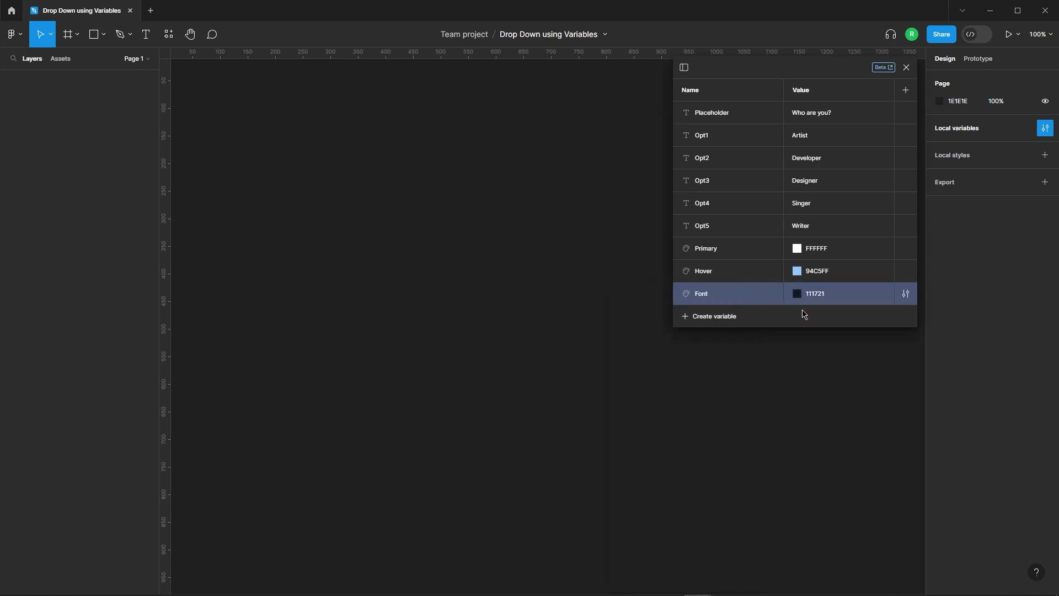
pyautogui.click(906, 67)
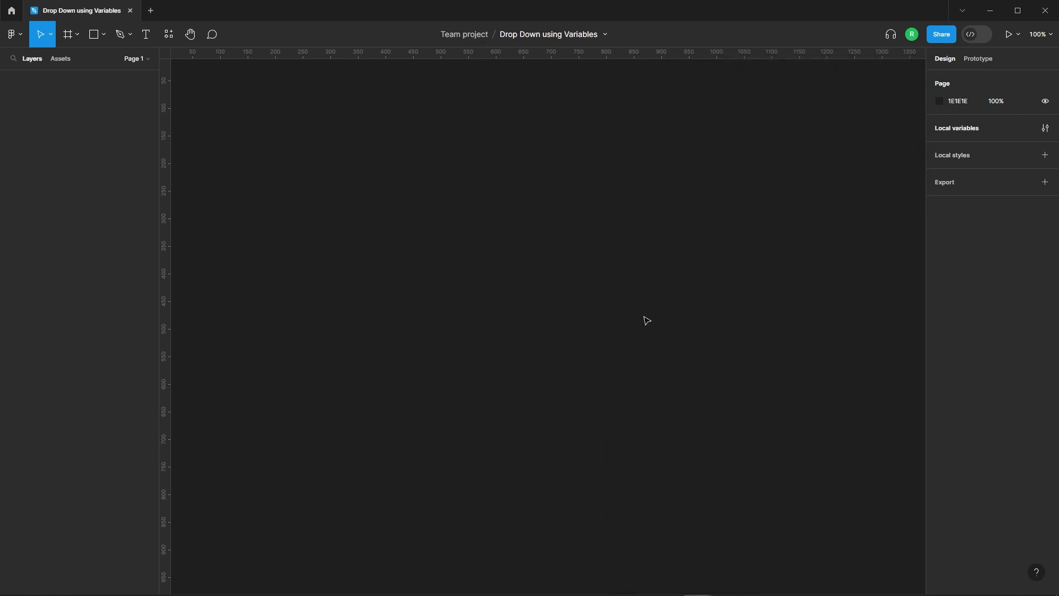
# Add an 'Option' text layer in Medium weight at font size 18
pyautogui.click(148, 37)
pyautogui.click(419, 225)
pyautogui.write('Option')
pyautogui.press('Escape')
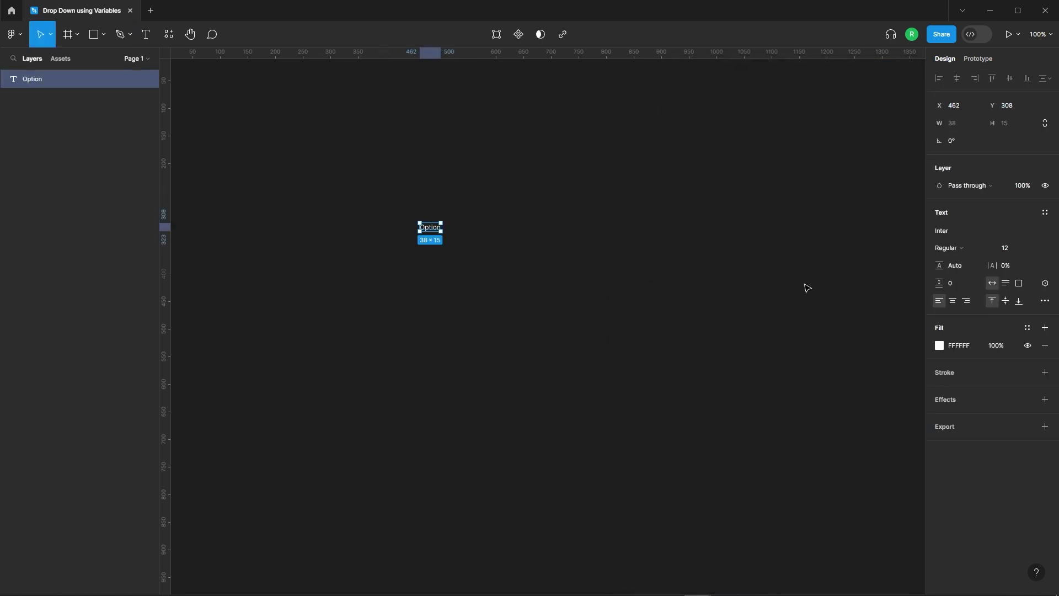
pyautogui.click(948, 248)
pyautogui.click(1004, 250)
pyautogui.write('18')
pyautogui.press('Return')
# Wrap the Option text in an auto-layout frame with 20 horizontal padding
pyautogui.rightClick(429, 226)
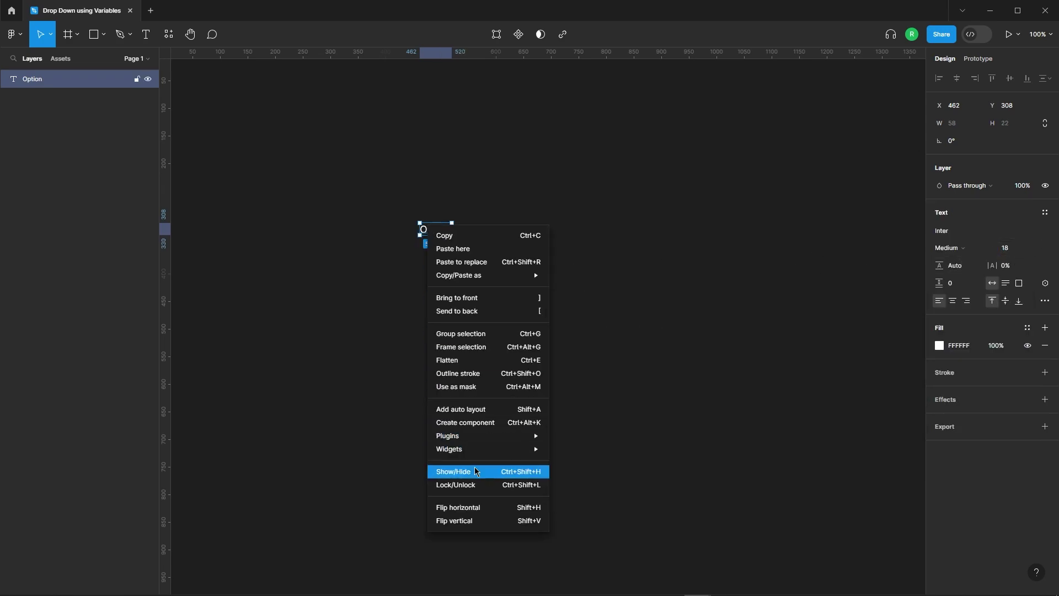
pyautogui.click(475, 410)
pyautogui.click(973, 277)
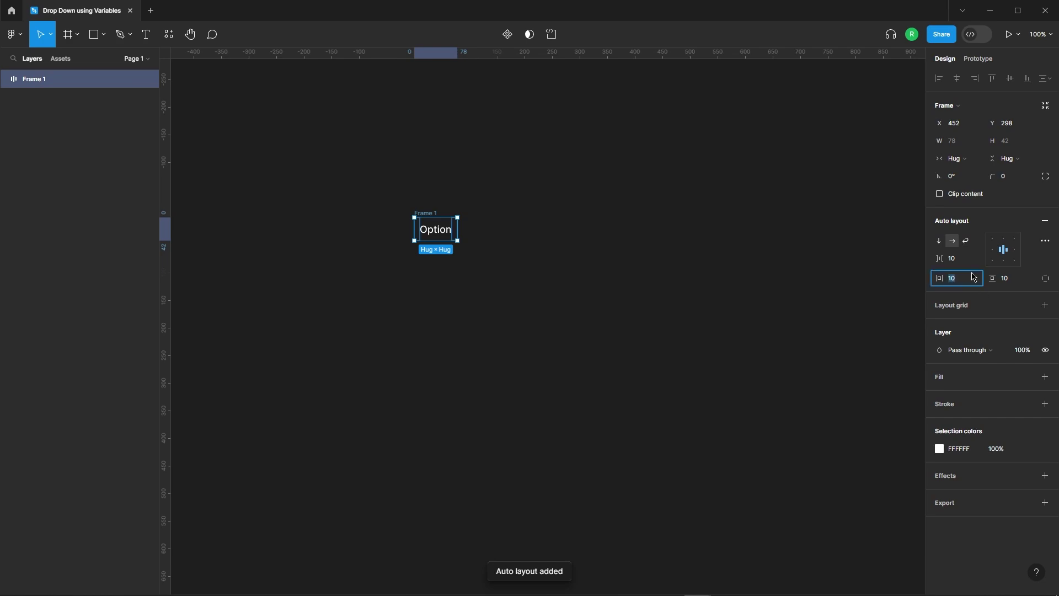
pyautogui.write('20')
pyautogui.press('Return')
# Fill Frame 1 with the Primary variable and colour the text with Font
pyautogui.click(977, 381)
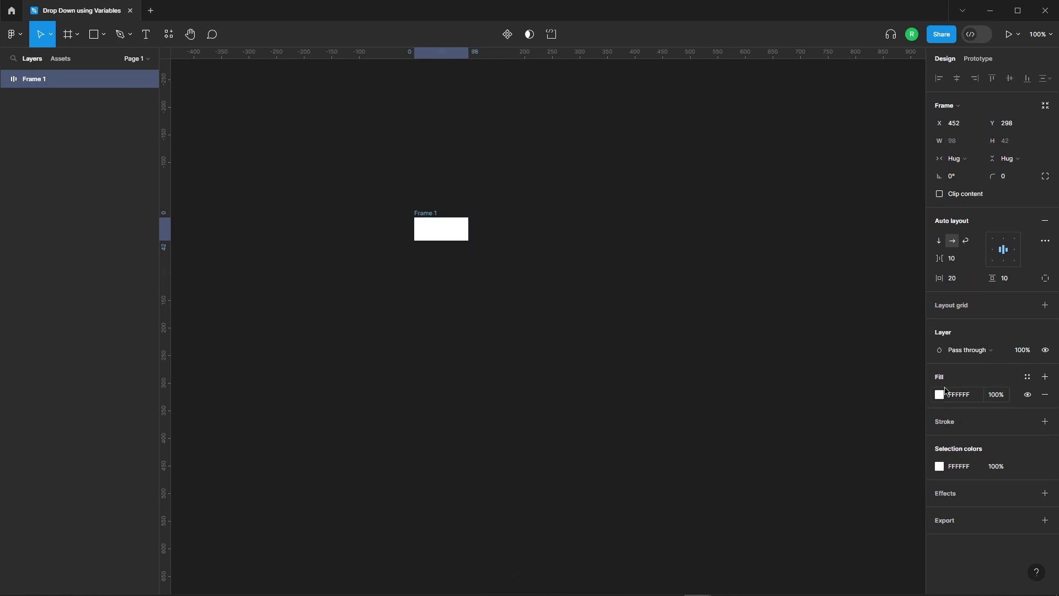
pyautogui.click(940, 395)
pyautogui.click(846, 275)
pyautogui.click(838, 348)
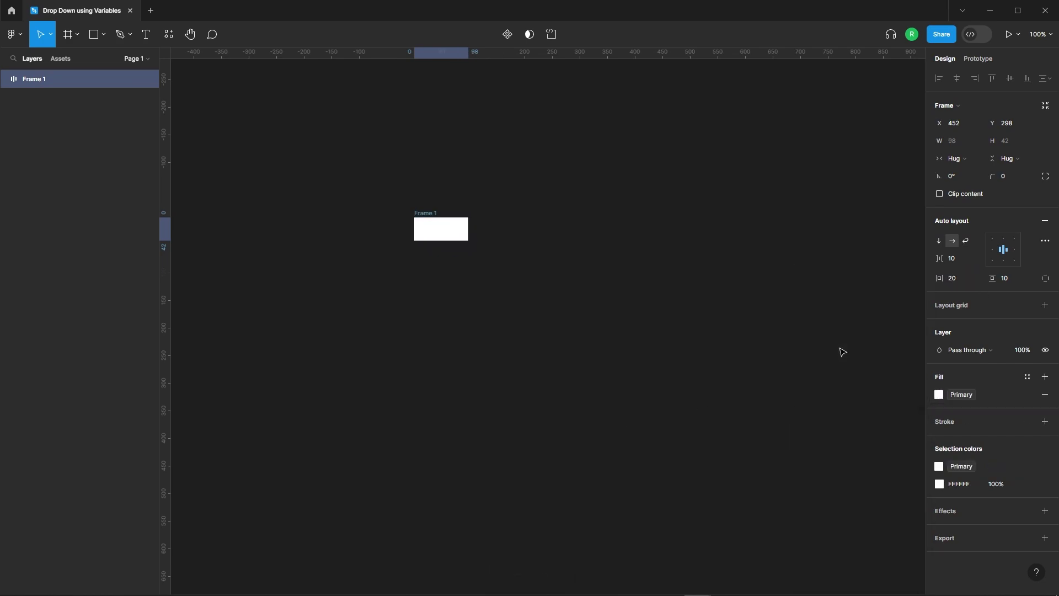
pyautogui.click(433, 235)
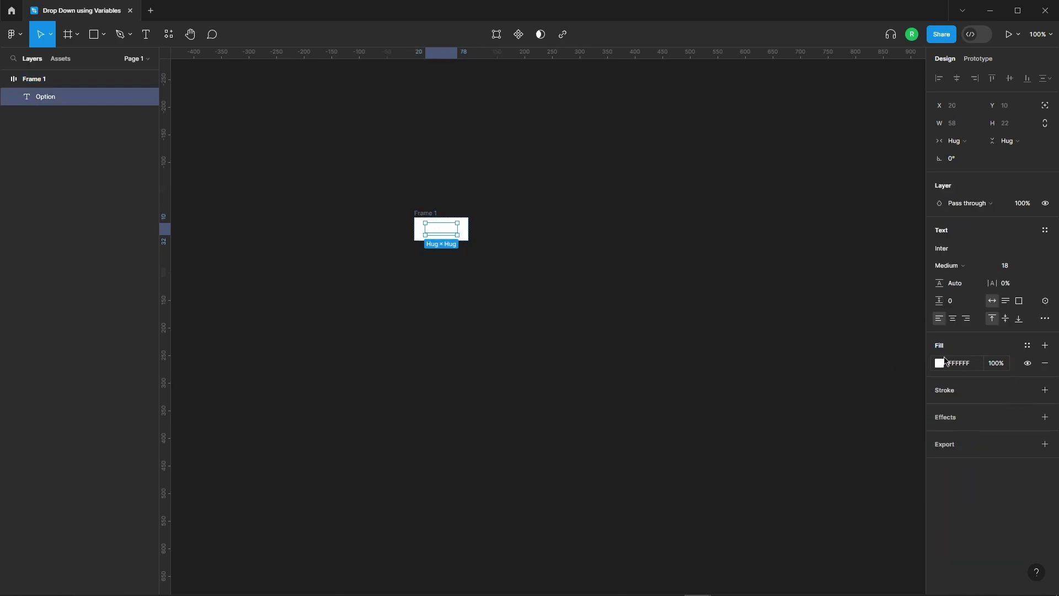
pyautogui.click(940, 364)
pyautogui.click(847, 276)
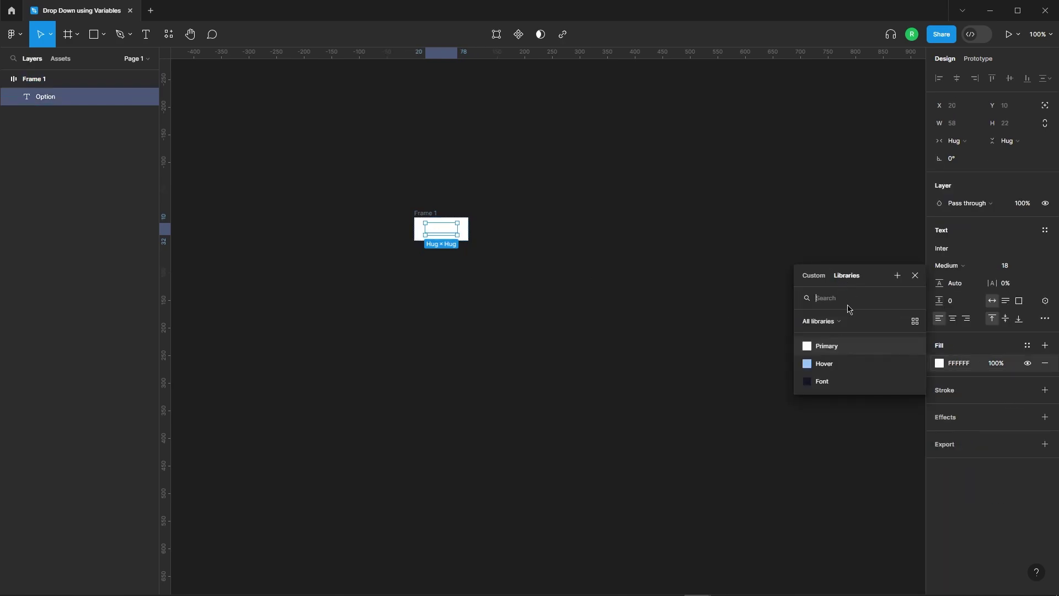
pyautogui.click(828, 379)
# Give Frame 1 a corner radius of 10 and a fixed width of 200
pyautogui.click(402, 215)
pyautogui.keyDown('ctrl'); pyautogui.scroll(5, 402, 212); pyautogui.keyUp('ctrl')
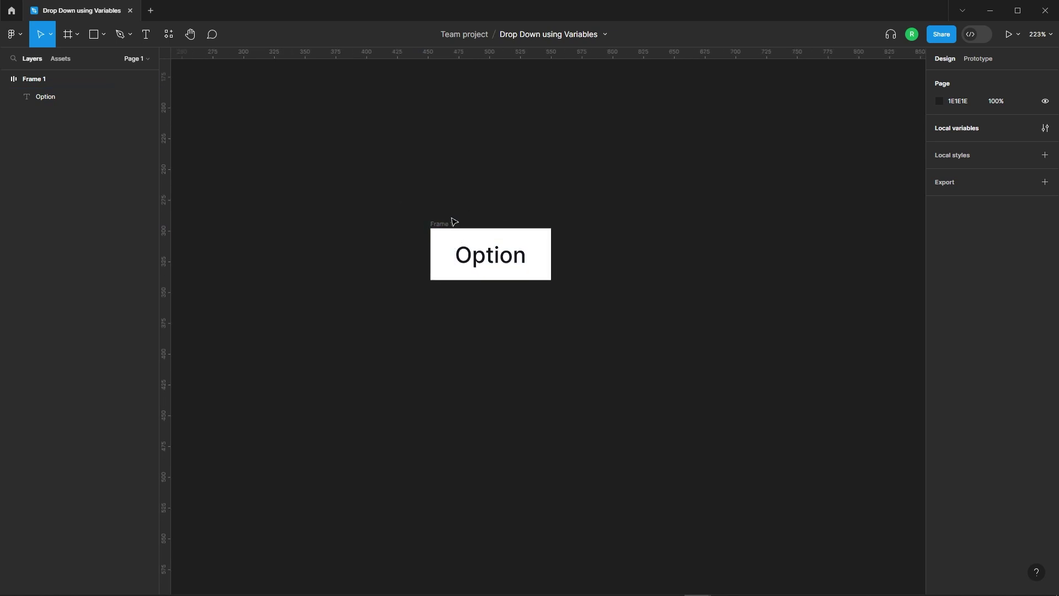
pyautogui.click(444, 223)
pyautogui.click(1013, 177)
pyautogui.write('10')
pyautogui.press('Return')
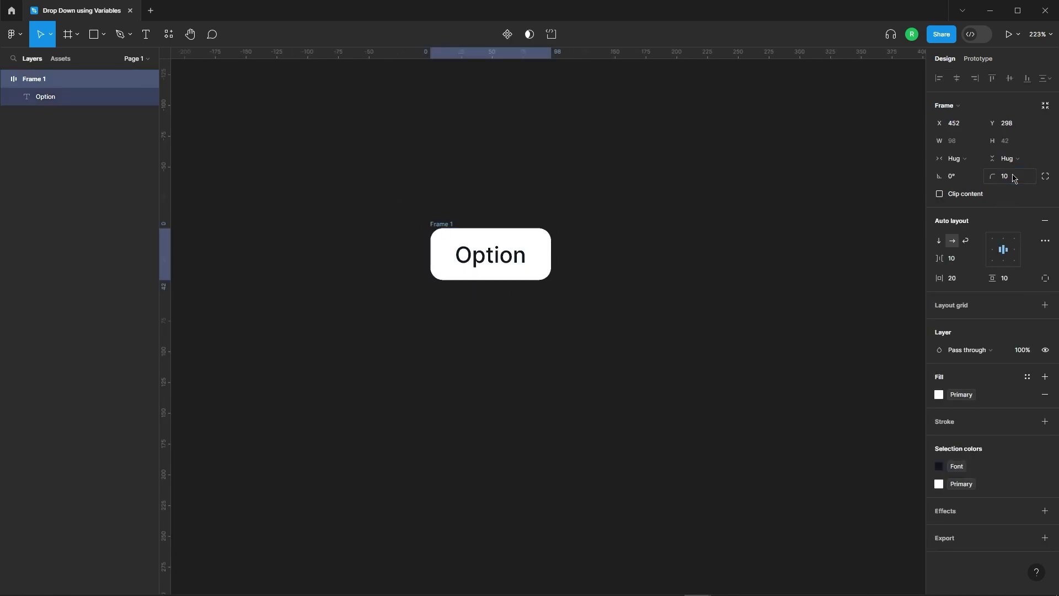
pyautogui.click(956, 142)
pyautogui.write('00')
pyautogui.press('Return')
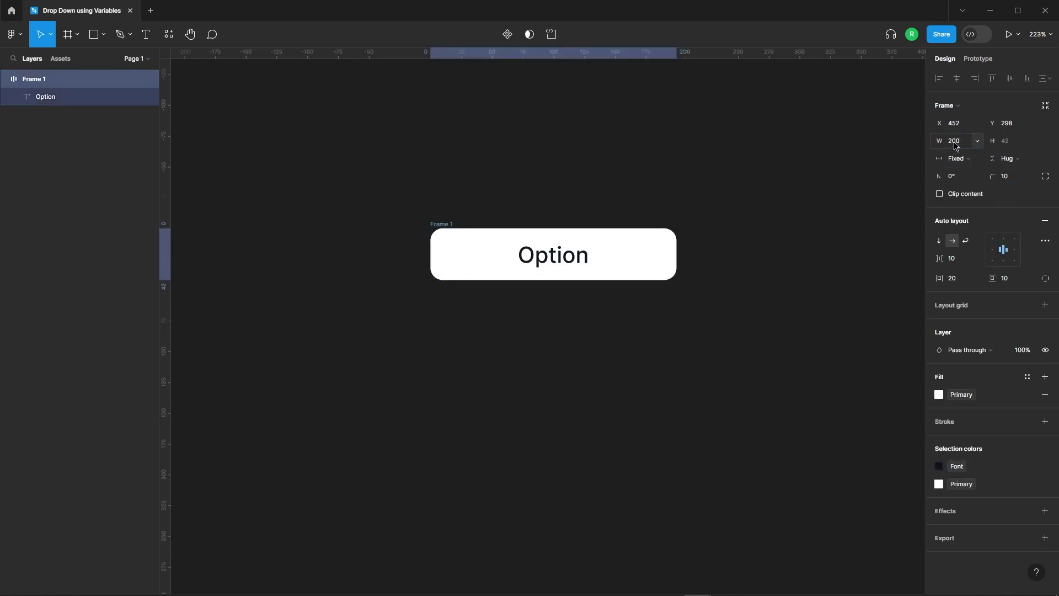
# Left-align the Option text inside Frame 1
pyautogui.click(992, 249)
pyautogui.click(793, 232)
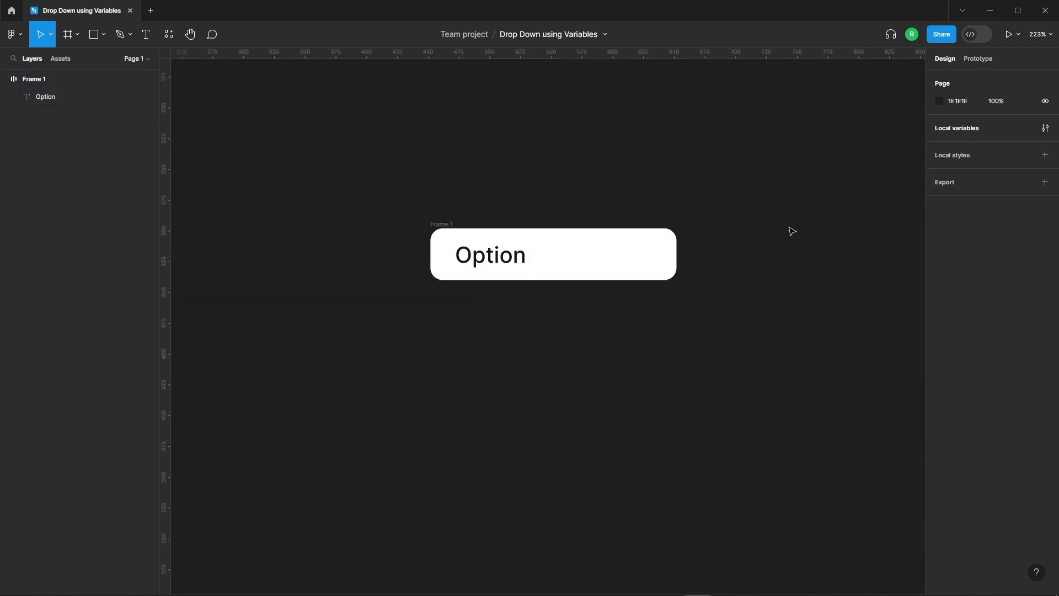
pyautogui.click(561, 279)
pyautogui.click(401, 200)
pyautogui.keyDown('ctrl'); pyautogui.scroll(-5, 397, 190); pyautogui.keyUp('ctrl')
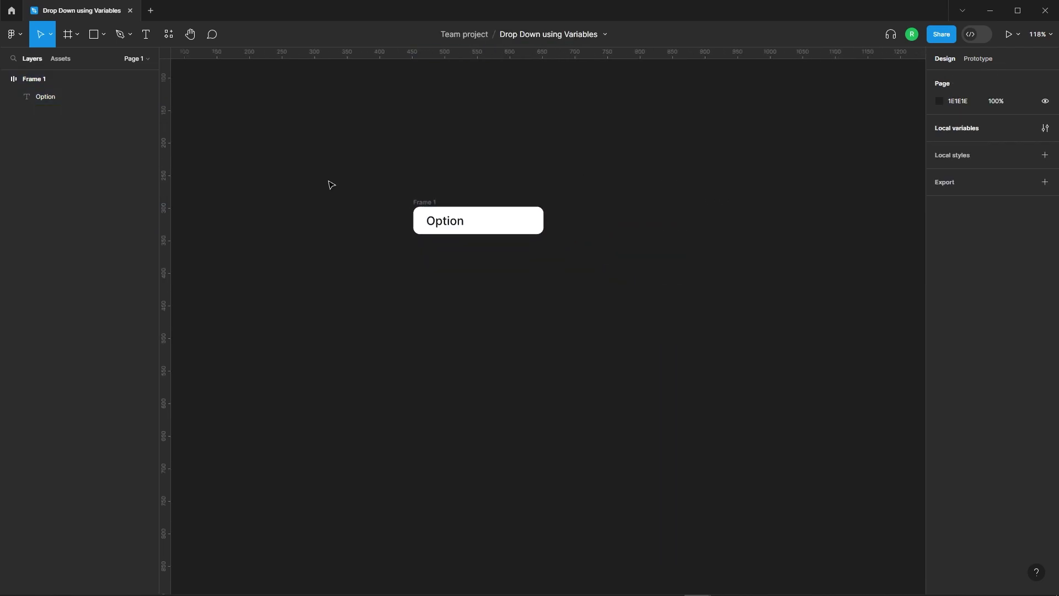
pyautogui.click(432, 205)
# Duplicate Frame 1 beneath itself and fill the copy, Frame 2, with Hover
pyautogui.keyDown('alt'); pyautogui.moveTo(437, 201); pyautogui.dragTo(439, 247); pyautogui.keyUp('alt')
pyautogui.click(348, 147)
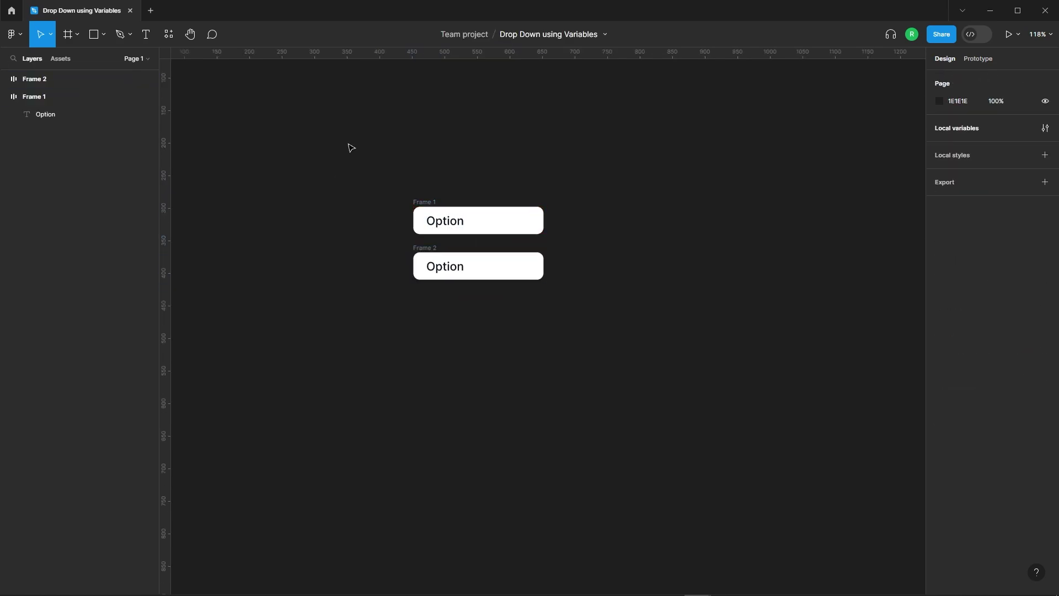
pyautogui.moveTo(342, 136); pyautogui.dragTo(637, 374)
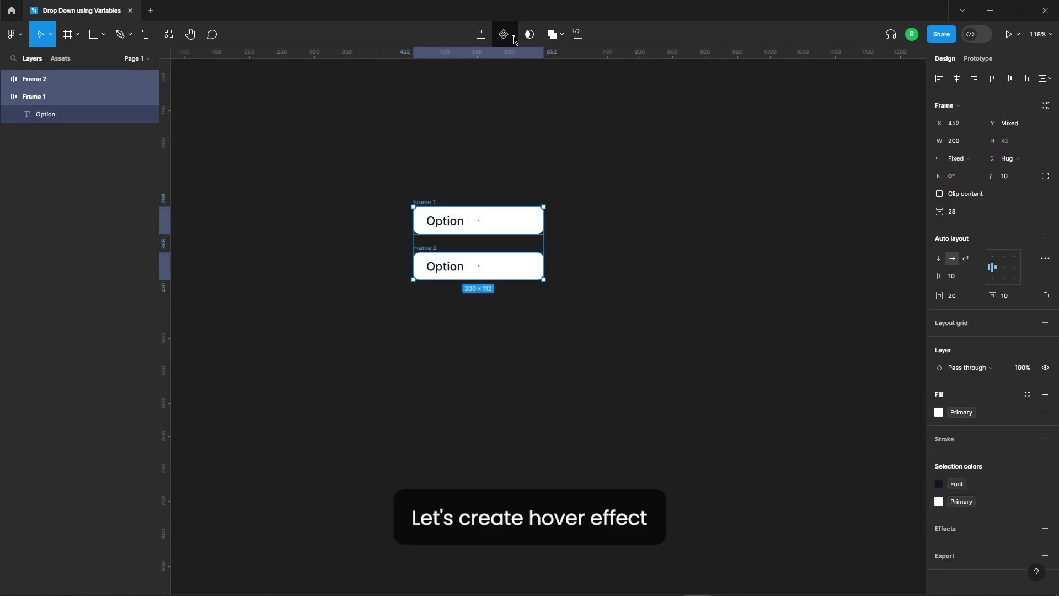
pyautogui.click(580, 193)
pyautogui.click(505, 263)
pyautogui.click(939, 395)
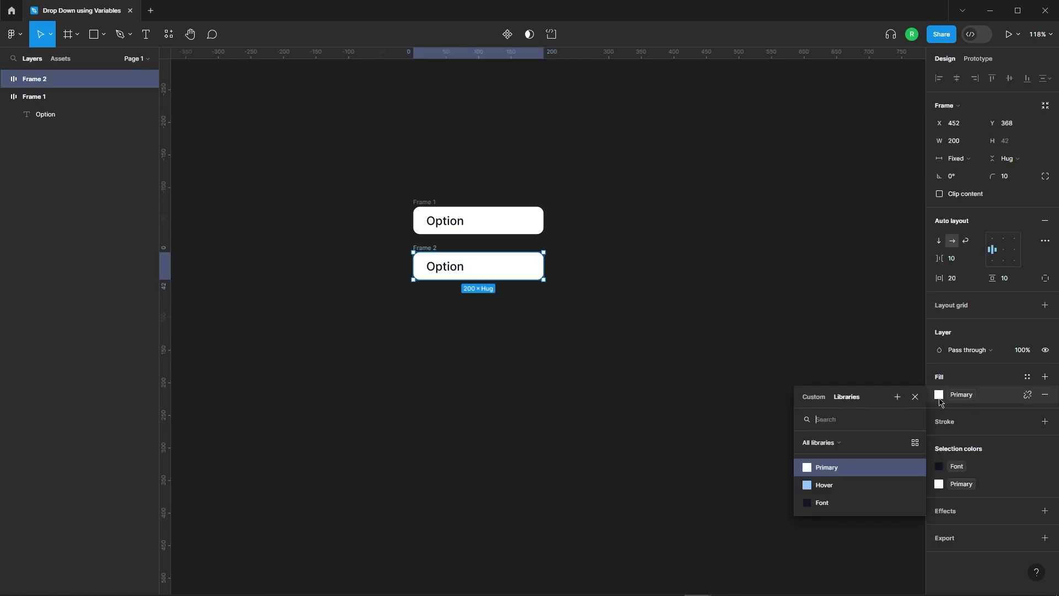
pyautogui.click(824, 485)
# Combine both Option frames into a component set
pyautogui.click(607, 358)
pyautogui.keyDown('ctrl'); pyautogui.moveTo(376, 119); pyautogui.dragTo(464, 247); pyautogui.keyUp('ctrl')
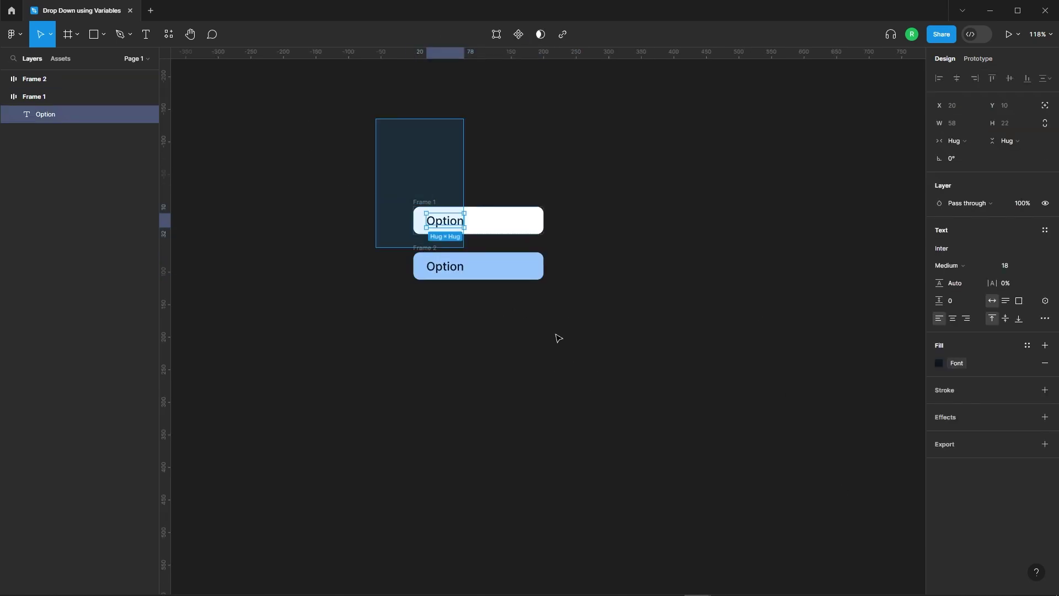
pyautogui.moveTo(558, 337); pyautogui.dragTo(622, 371)
pyautogui.click(512, 34)
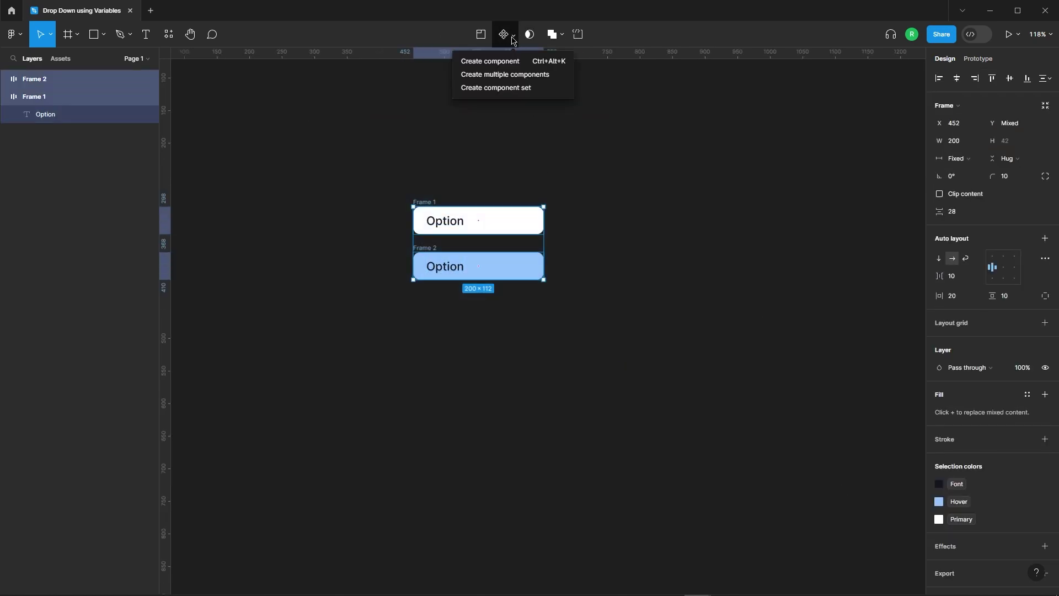
pyautogui.click(494, 88)
pyautogui.click(479, 220)
# Make Frame 1 change to Frame 2 on mouse enter
pyautogui.hotkey('shift', 'e')
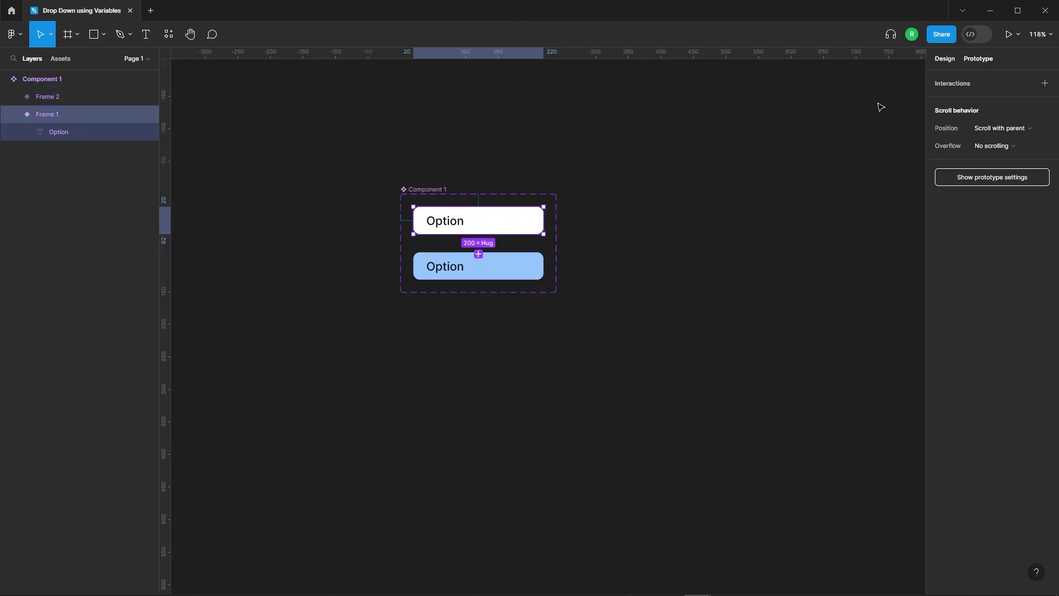
pyautogui.moveTo(478, 254); pyautogui.dragTo(478, 265)
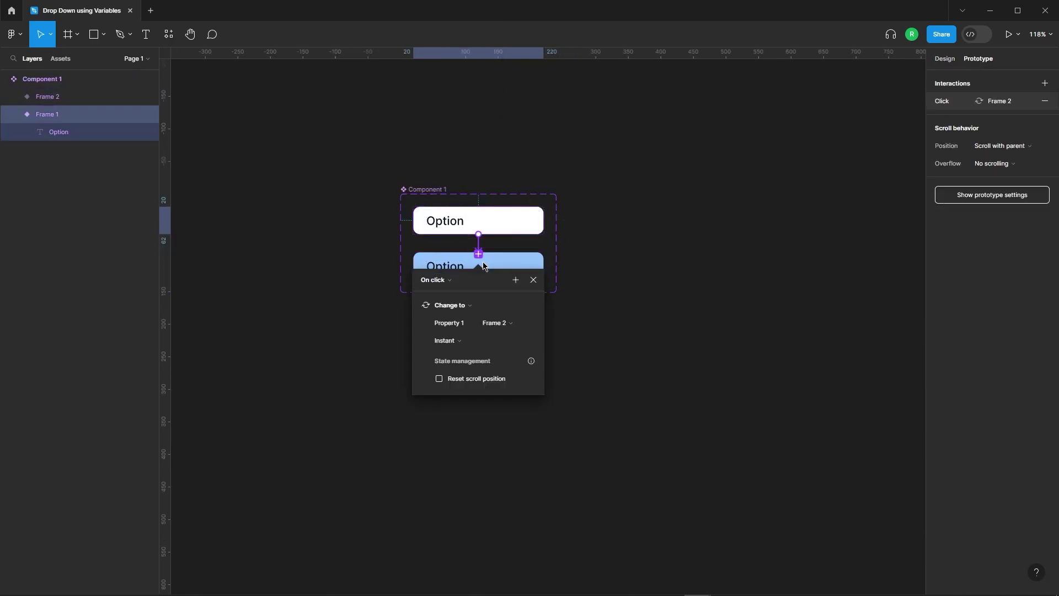
pyautogui.click(442, 280)
pyautogui.click(452, 357)
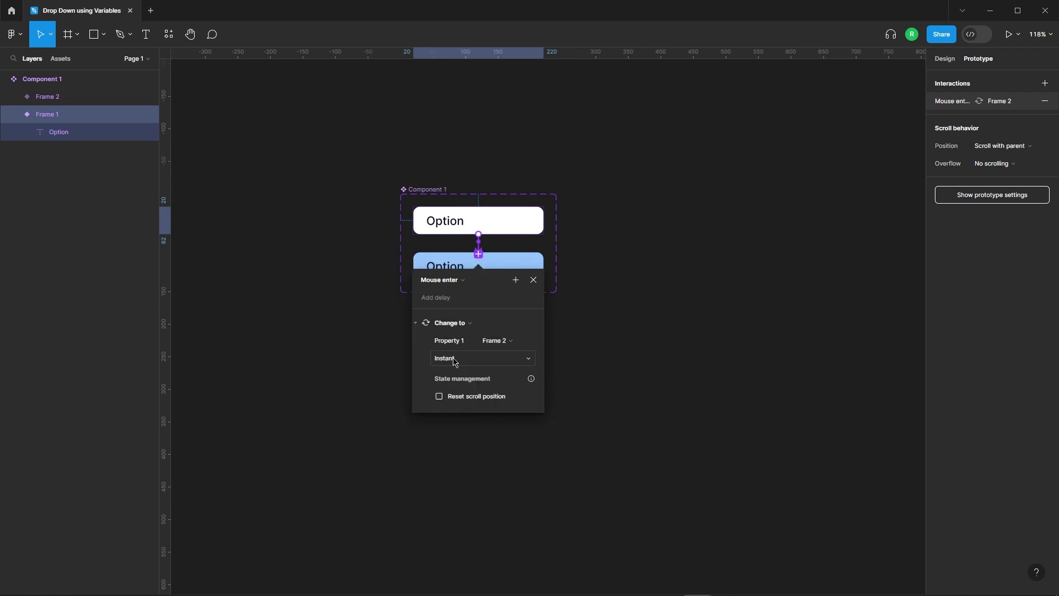
pyautogui.click(484, 264)
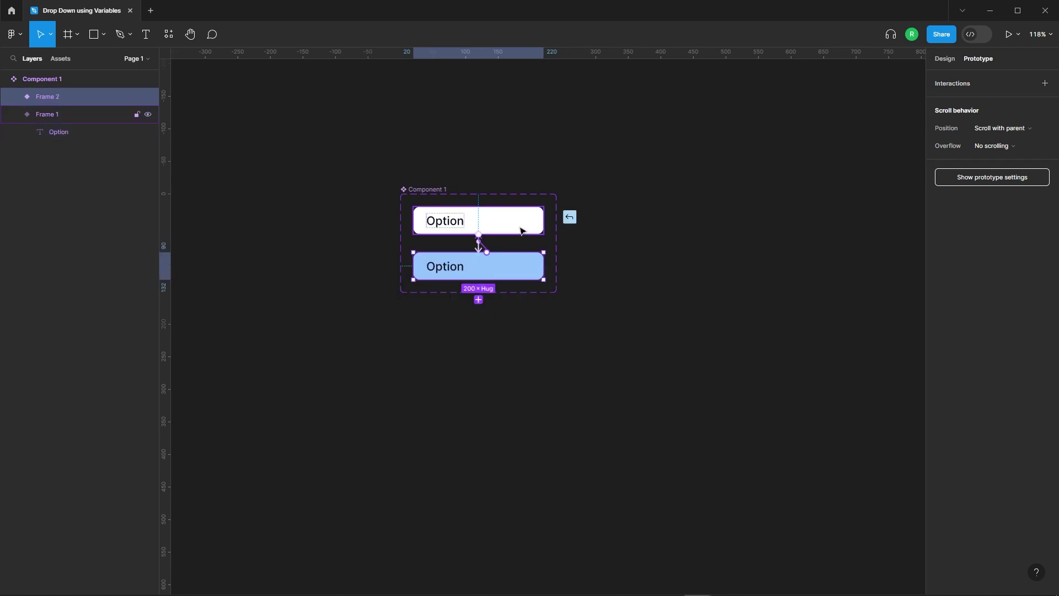
# Make Frame 2 change back to Frame 1 on mouse leave
pyautogui.moveTo(479, 281); pyautogui.dragTo(486, 220)
pyautogui.click(445, 284)
pyautogui.click(457, 353)
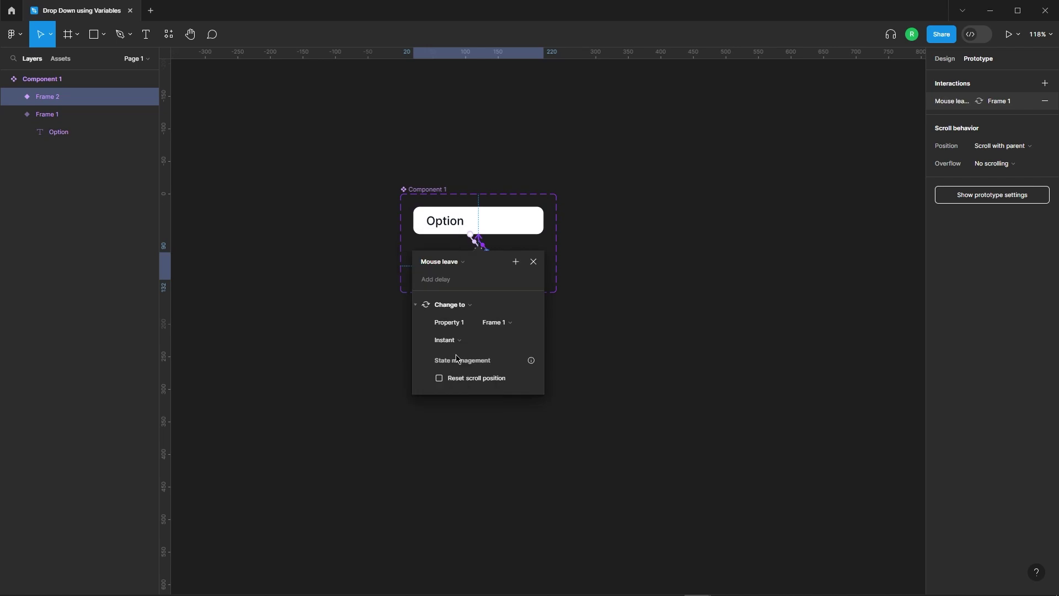
pyautogui.click(531, 261)
pyautogui.click(720, 329)
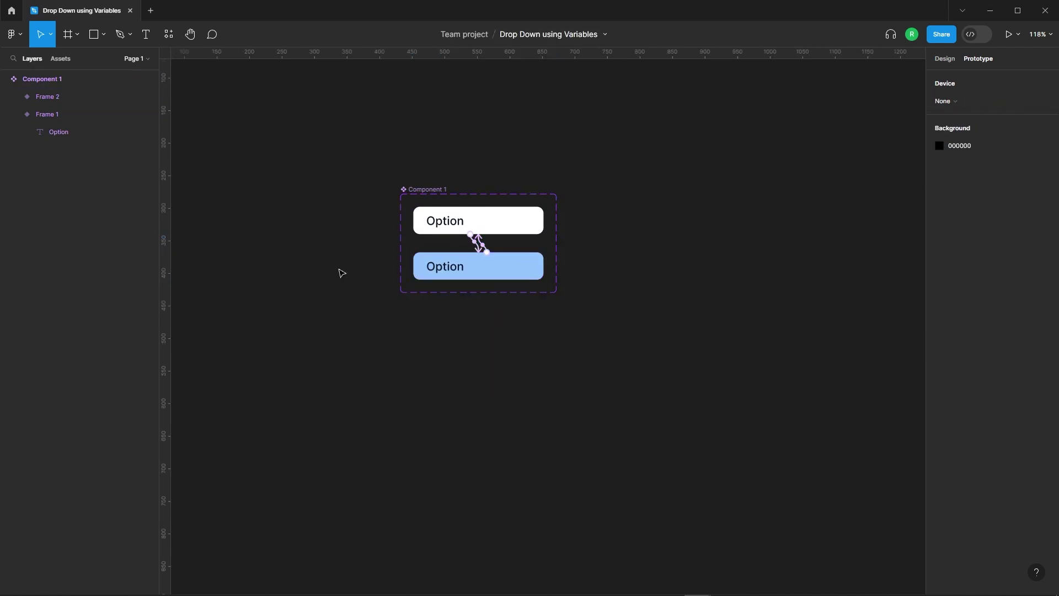
# Draw a 458×458 frame with a dark navy 0F141E fill
pyautogui.scroll(-5, 359, 240)
pyautogui.press('f')
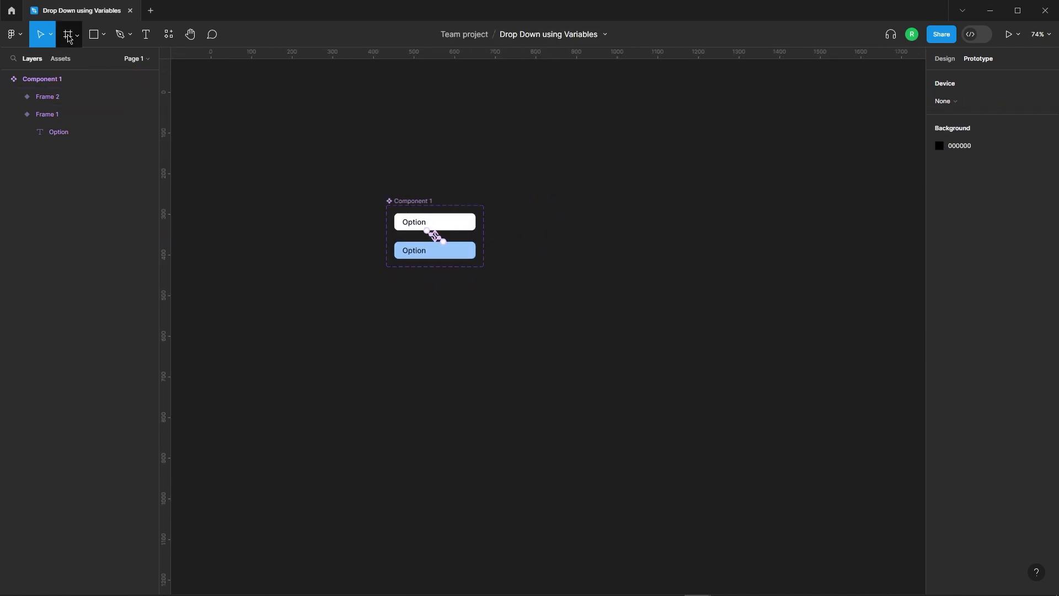
pyautogui.moveTo(534, 222); pyautogui.dragTo(721, 408)
pyautogui.click(809, 361)
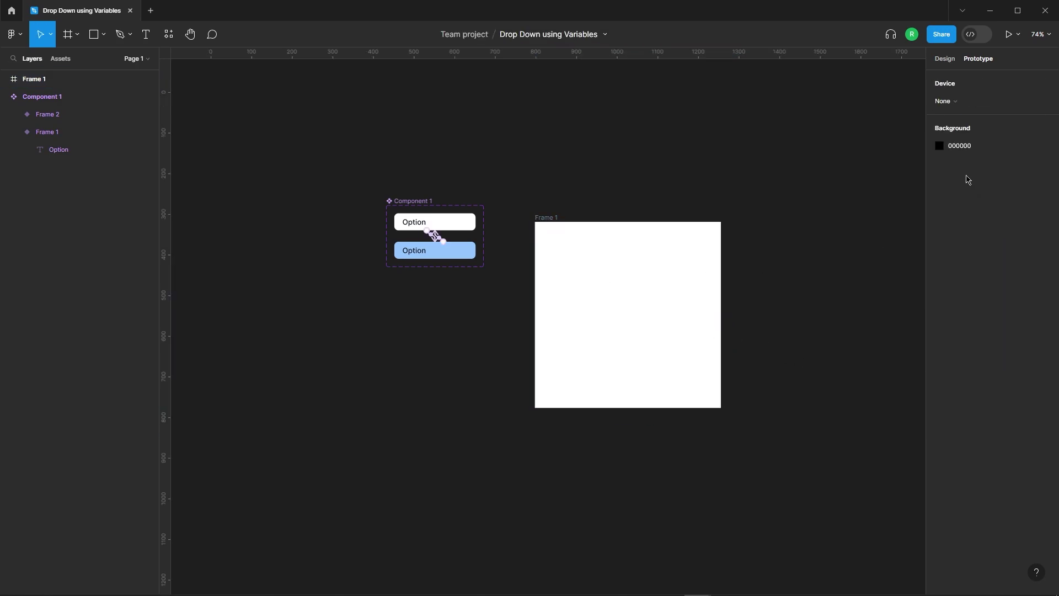
pyautogui.click(627, 315)
pyautogui.click(945, 59)
pyautogui.click(939, 319)
pyautogui.click(839, 413)
pyautogui.moveTo(839, 423)
pyautogui.mouseDown()
pyautogui.moveTo(861, 426)
pyautogui.moveTo(880, 454)
pyautogui.mouseUp()
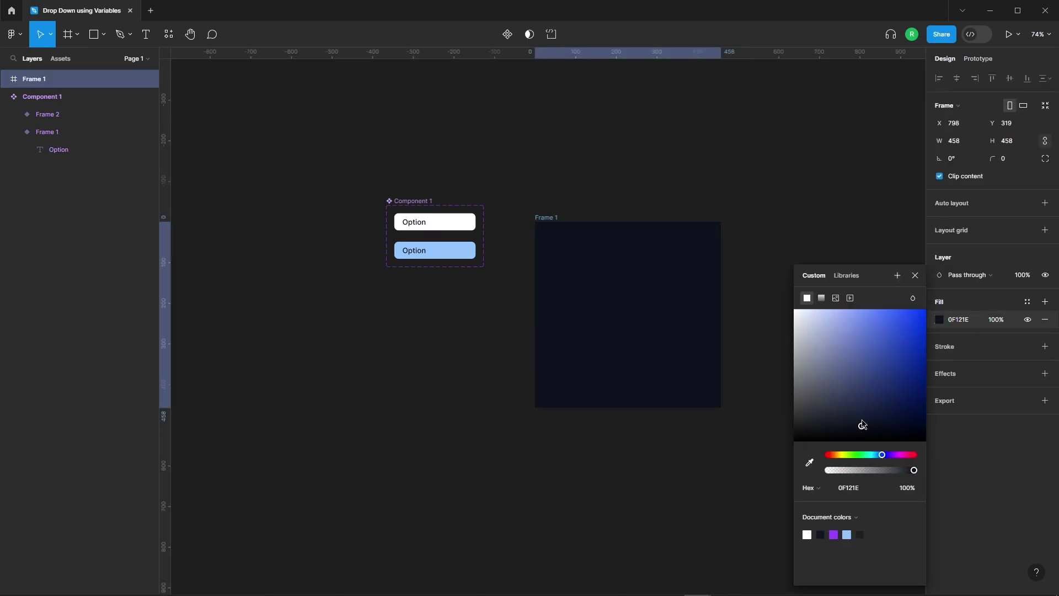
pyautogui.click(746, 185)
# Place a Component 1 instance from Assets inside the new frame
pyautogui.click(61, 58)
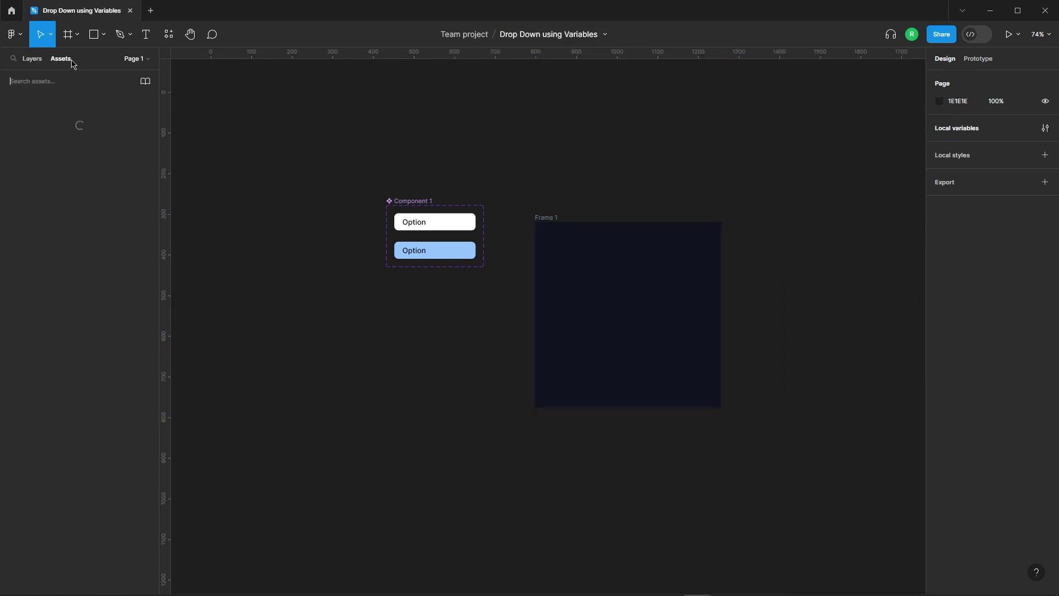
pyautogui.moveTo(83, 158); pyautogui.dragTo(593, 298)
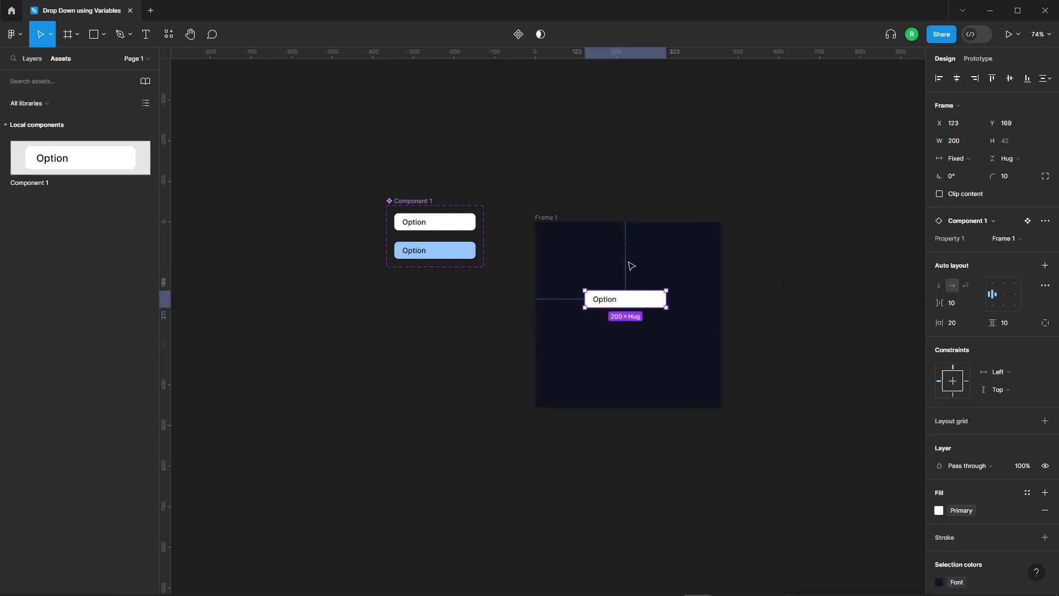
pyautogui.click(554, 221)
# Make the frame a flow starting point and preview the hover in the prototype
pyautogui.click(978, 58)
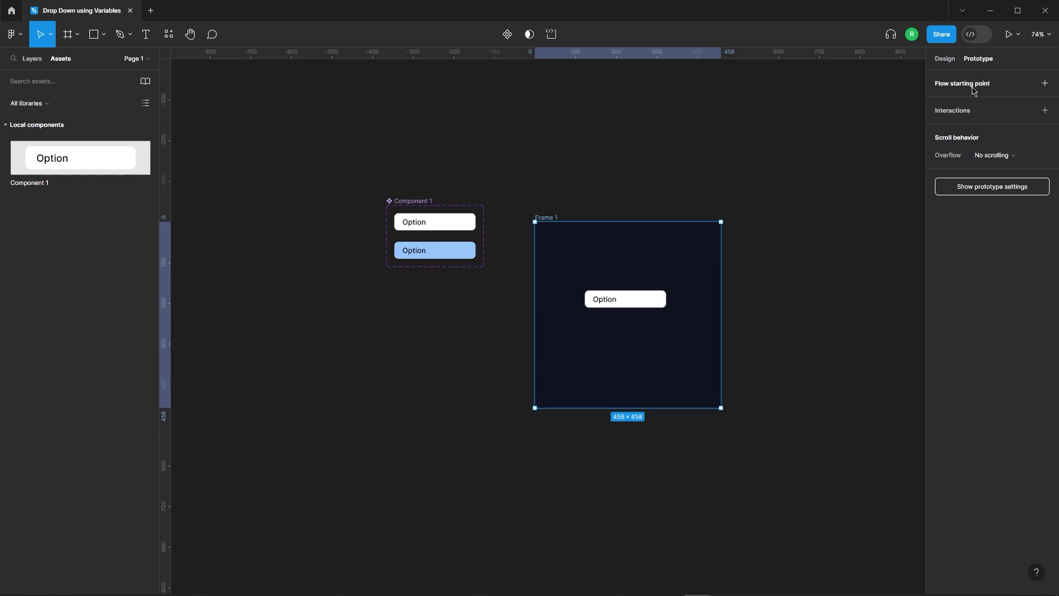
pyautogui.click(1045, 84)
pyautogui.click(527, 228)
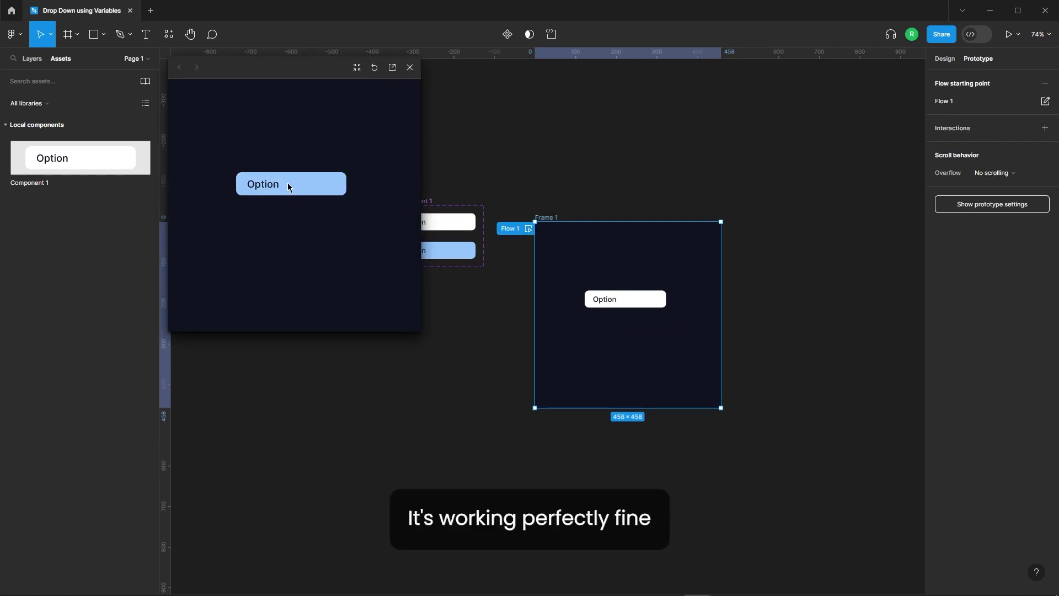
pyautogui.click(410, 67)
pyautogui.click(950, 62)
# Move the frame to the left of the component to make room
pyautogui.moveTo(623, 359); pyautogui.dragTo(265, 342)
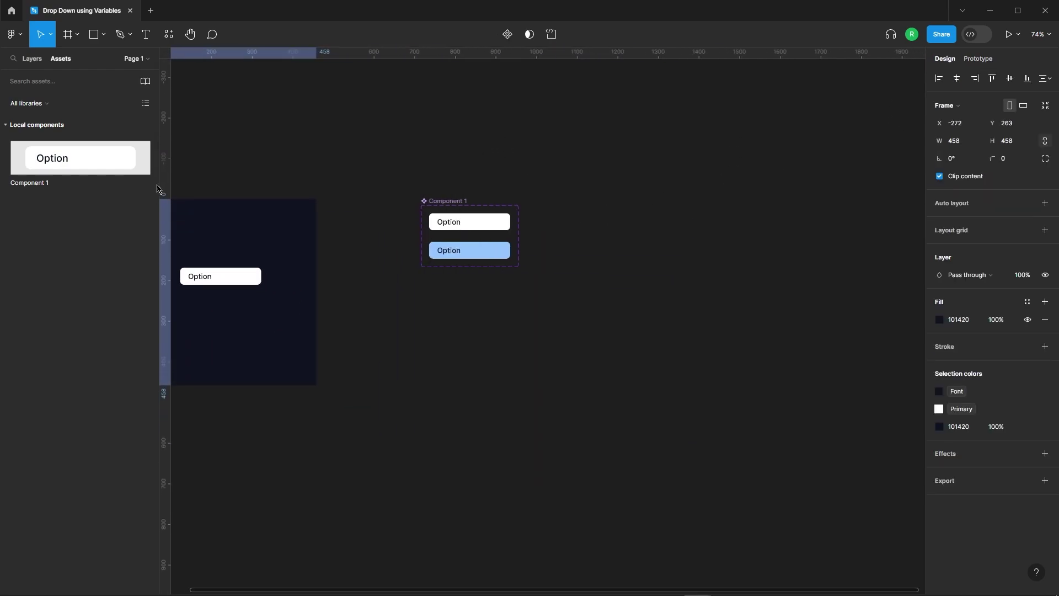
pyautogui.click(425, 314)
pyautogui.click(25, 59)
pyautogui.hscroll(5, 519, 188)
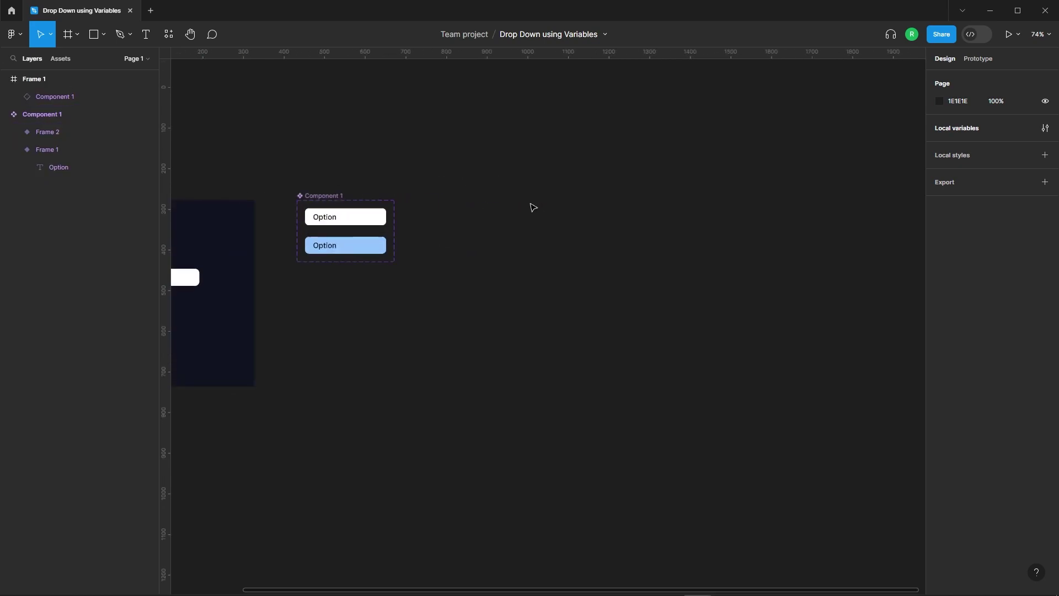
pyautogui.click(59, 59)
# Place an Option component instance and duplicate it into five stacked rows
pyautogui.moveTo(24, 188); pyautogui.dragTo(519, 224)
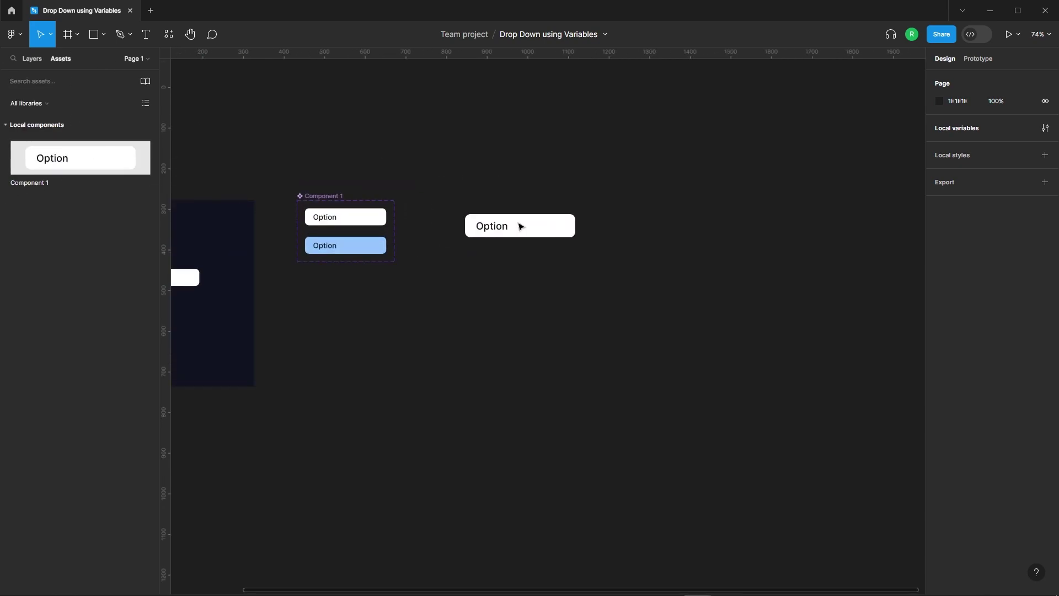
pyautogui.scroll(5, 484, 208)
pyautogui.click(544, 245)
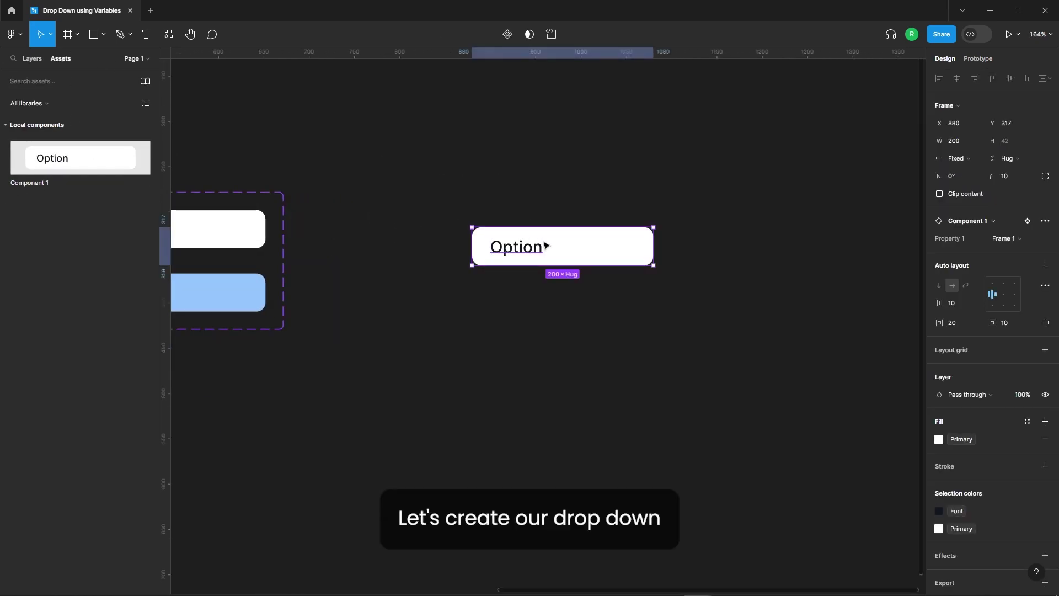
pyautogui.moveTo(568, 258); pyautogui.dragTo(574, 284)
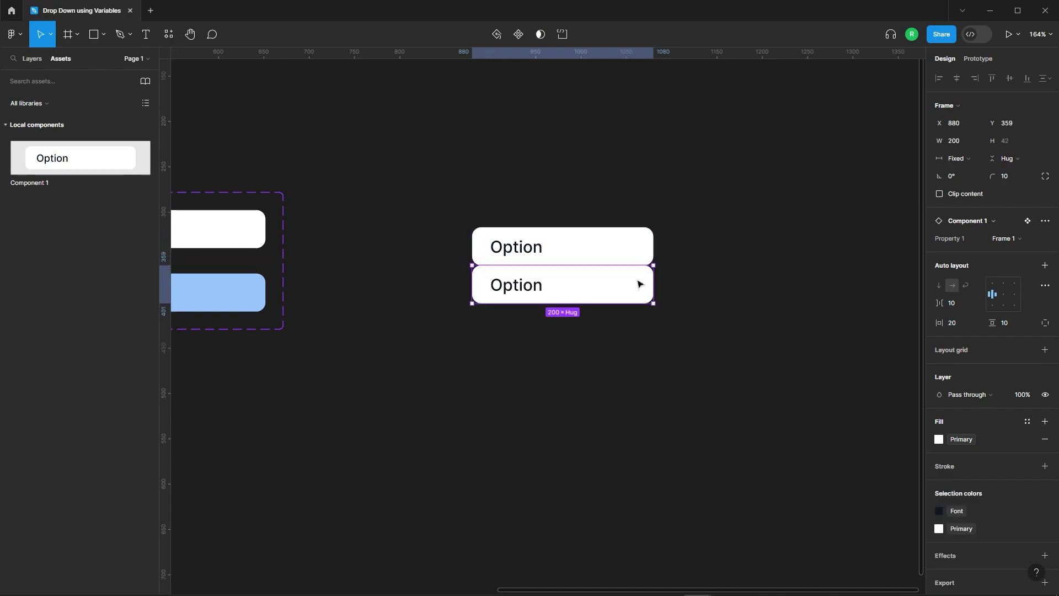
pyautogui.scroll(-1, 614, 254)
pyautogui.hotkey('ctrl', 'd')
pyautogui.hotkey('ctrl', 'd')
pyautogui.hotkey('ctrl', 'd')
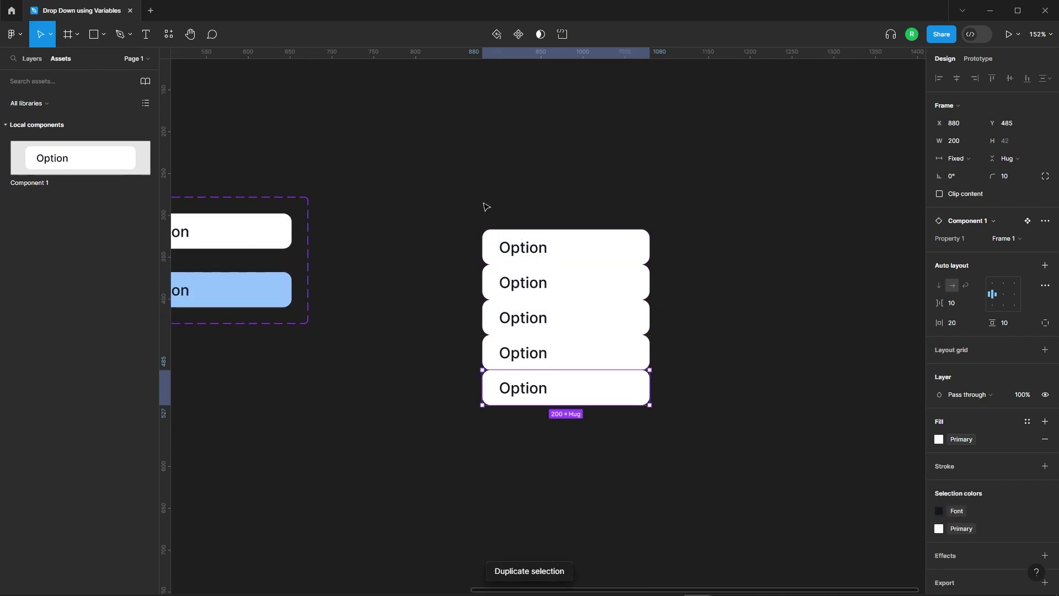
# Combine the five option rows into a new component, Component 6
pyautogui.moveTo(461, 174); pyautogui.dragTo(710, 482)
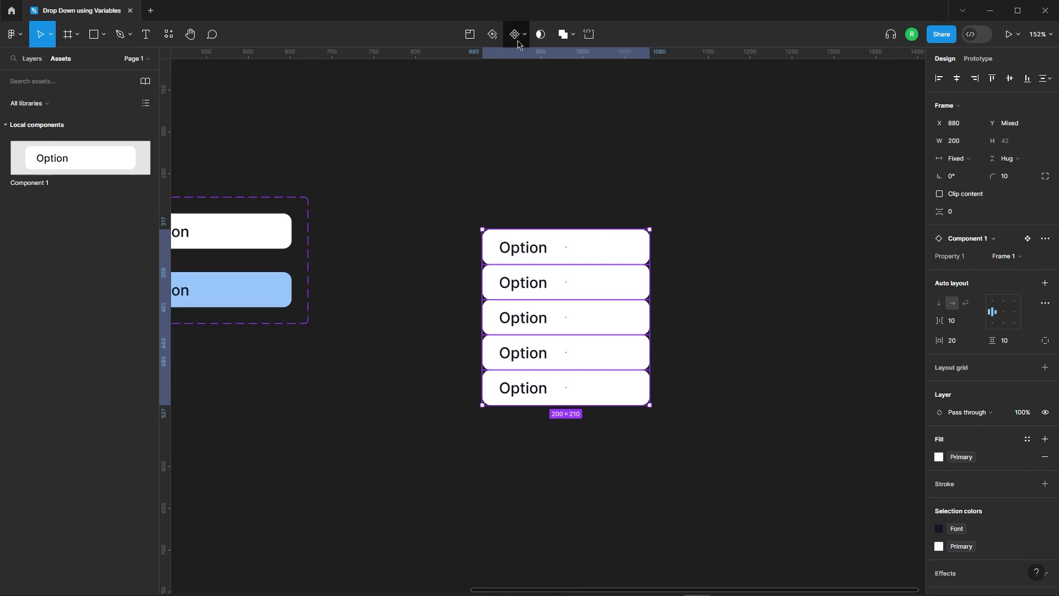
pyautogui.click(514, 34)
pyautogui.click(726, 337)
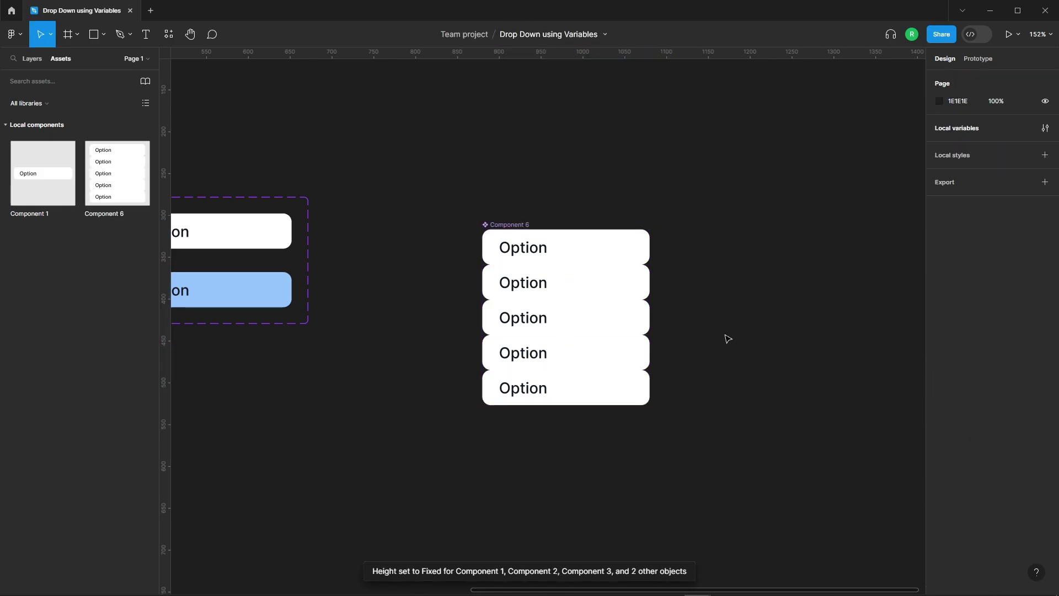
pyautogui.keyDown('ctrl'); pyautogui.click(523, 247); pyautogui.keyUp('ctrl')
pyautogui.click(1045, 373)
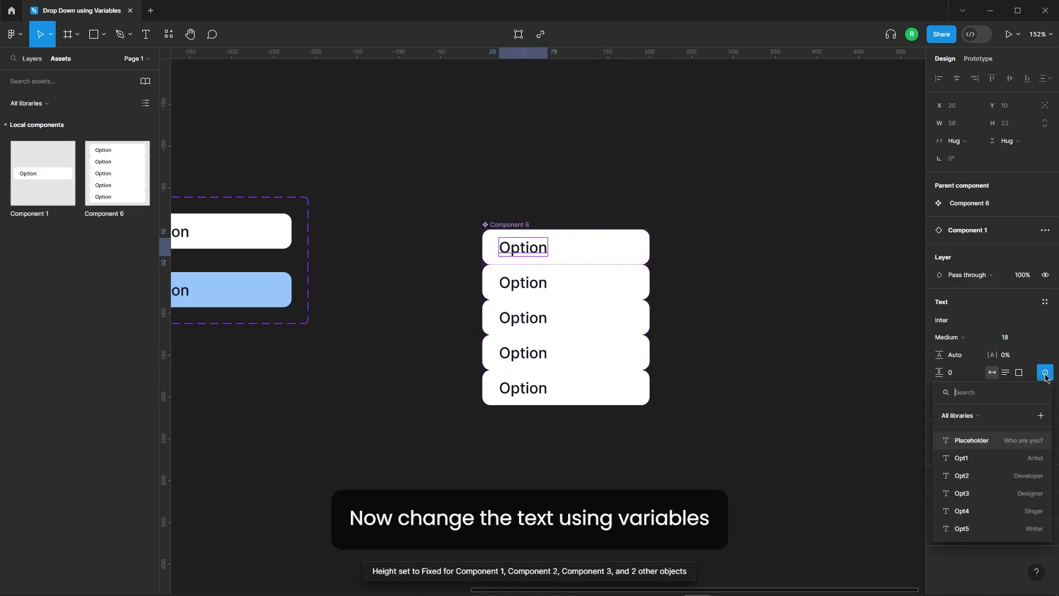
# Bind the first three labels to Opt1–Opt3 so they read Artist, Developer, Designer
pyautogui.click(960, 459)
pyautogui.click(745, 358)
pyautogui.keyDown('ctrl'); pyautogui.click(522, 282); pyautogui.keyUp('ctrl')
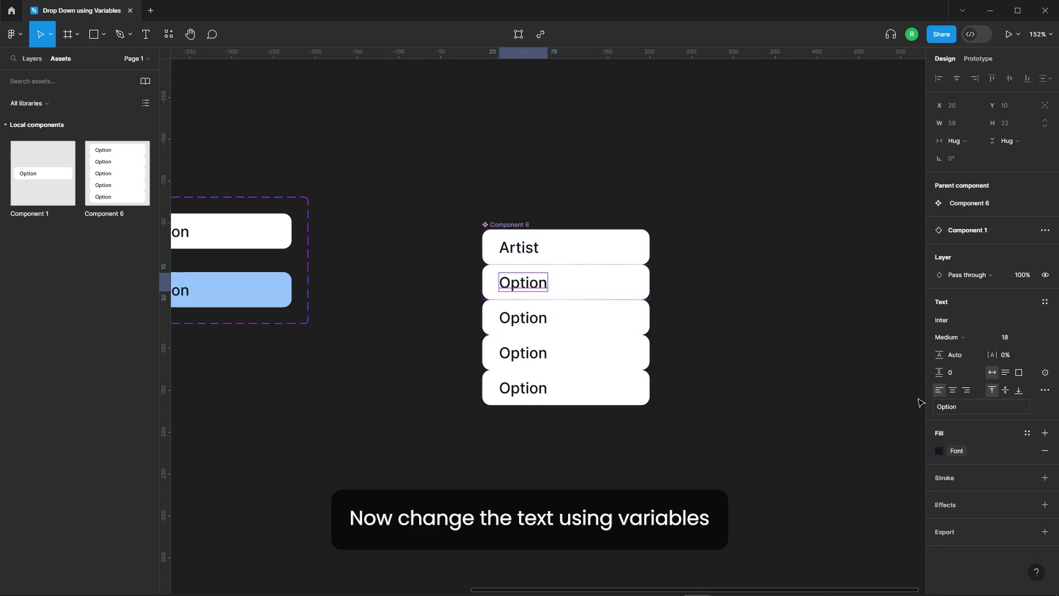
pyautogui.click(1044, 373)
pyautogui.click(960, 475)
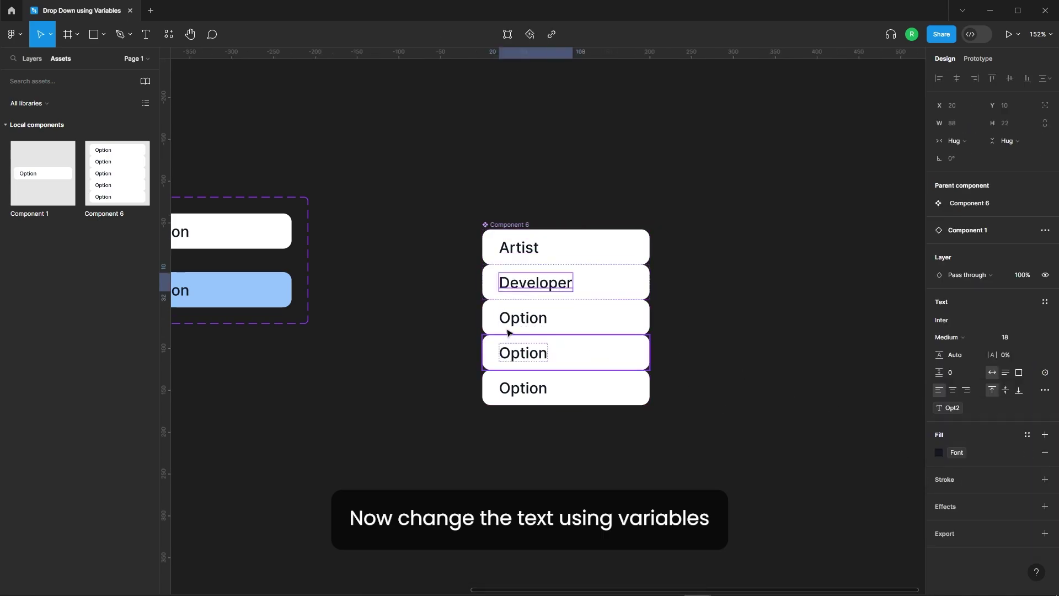
pyautogui.keyDown('ctrl'); pyautogui.click(523, 318); pyautogui.keyUp('ctrl')
pyautogui.click(1045, 372)
pyautogui.click(959, 492)
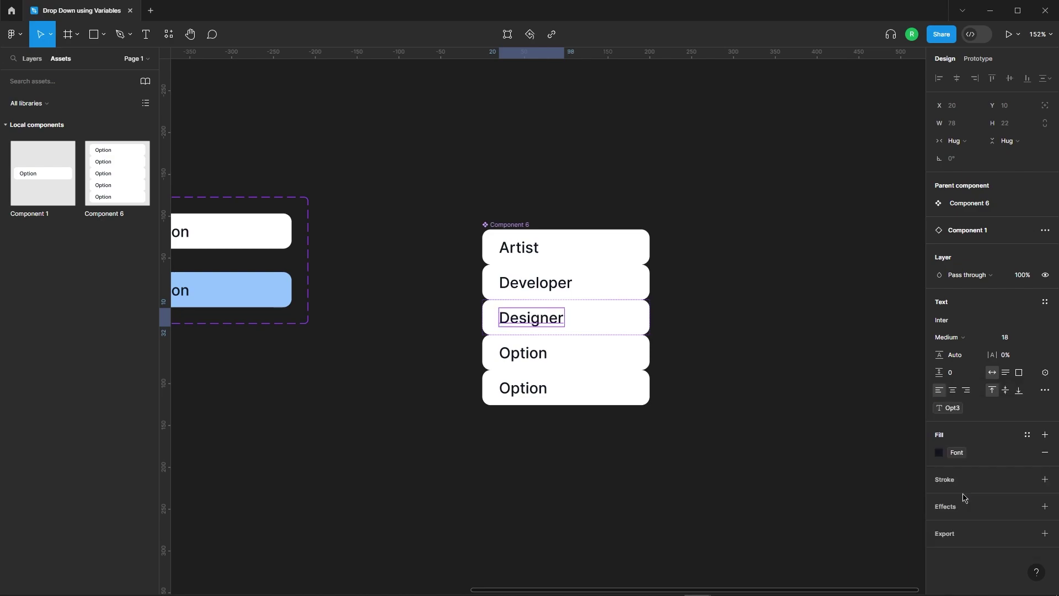
# Bind the fourth and fifth labels to Opt4 and Opt5, showing Singer and Writer
pyautogui.keyDown('ctrl'); pyautogui.click(523, 353); pyautogui.keyUp('ctrl')
pyautogui.click(1045, 372)
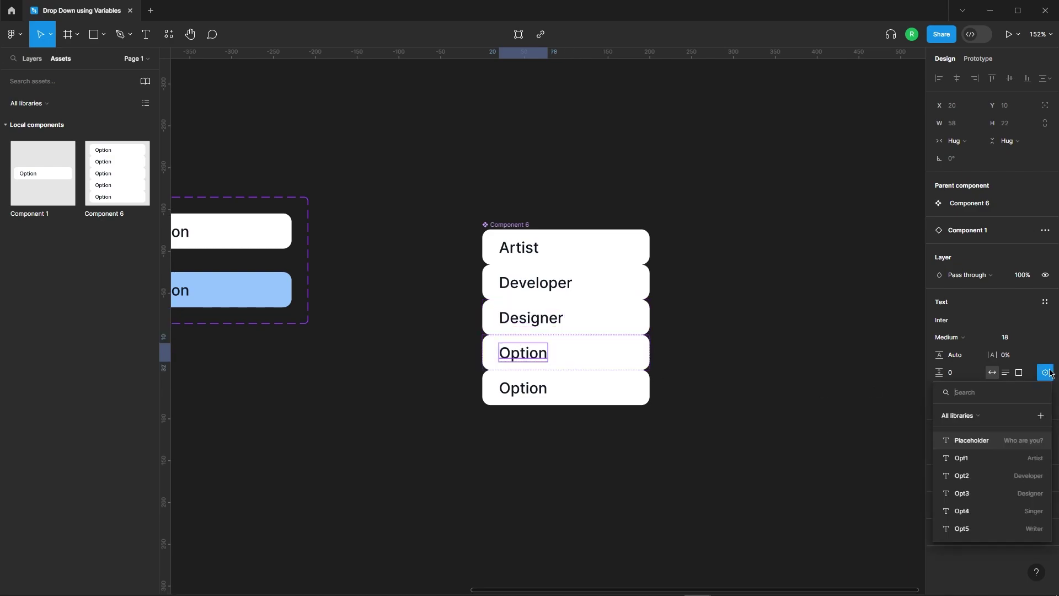
pyautogui.click(960, 511)
pyautogui.keyDown('ctrl'); pyautogui.click(527, 390); pyautogui.keyUp('ctrl')
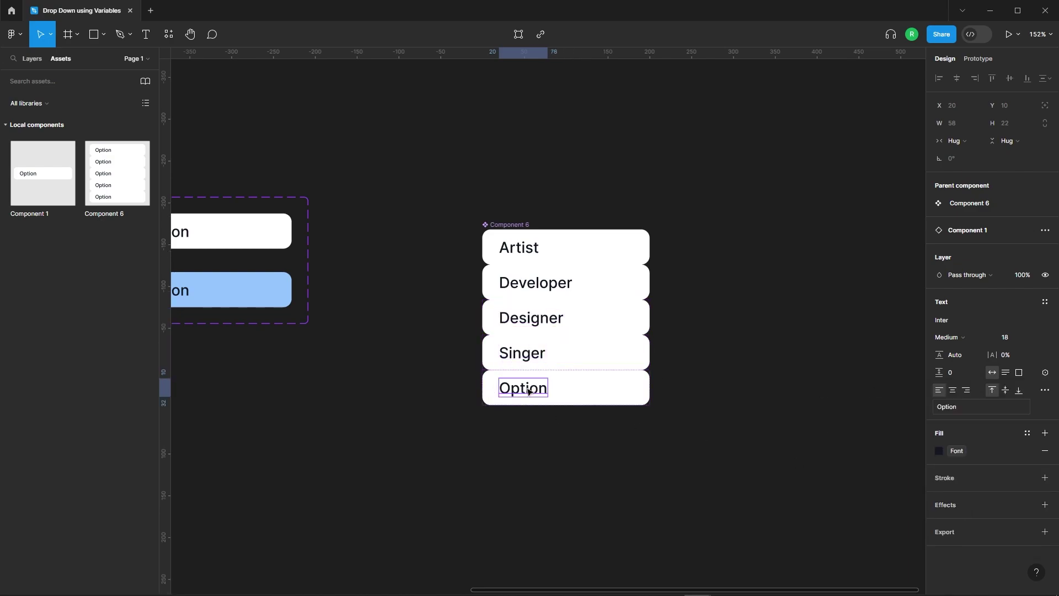
pyautogui.click(1044, 372)
pyautogui.click(959, 529)
# Fill Component 6 with the Primary library colour and round its corners to 15
pyautogui.click(576, 235)
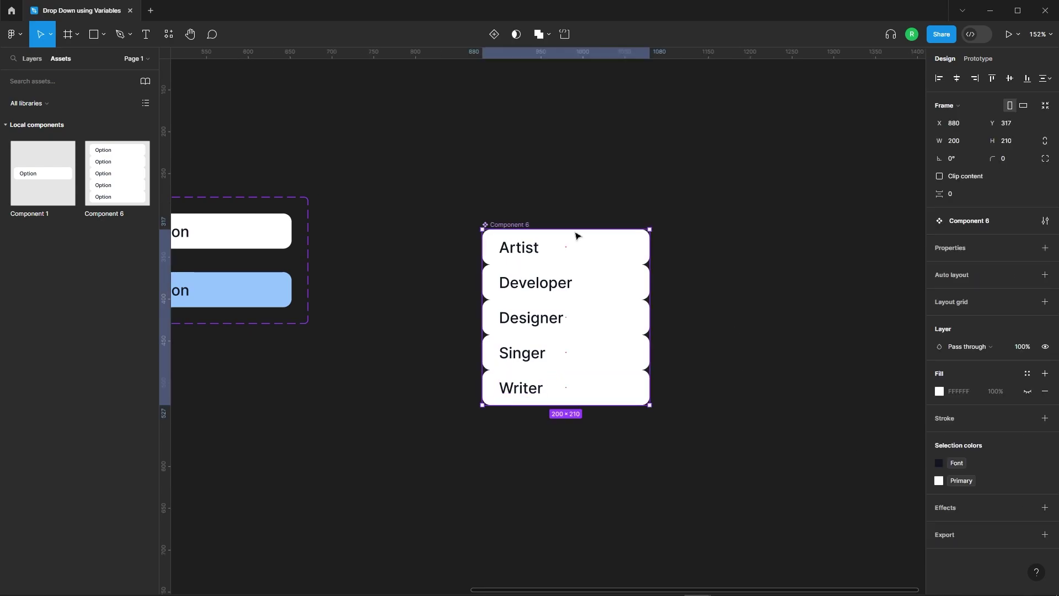
pyautogui.click(939, 391)
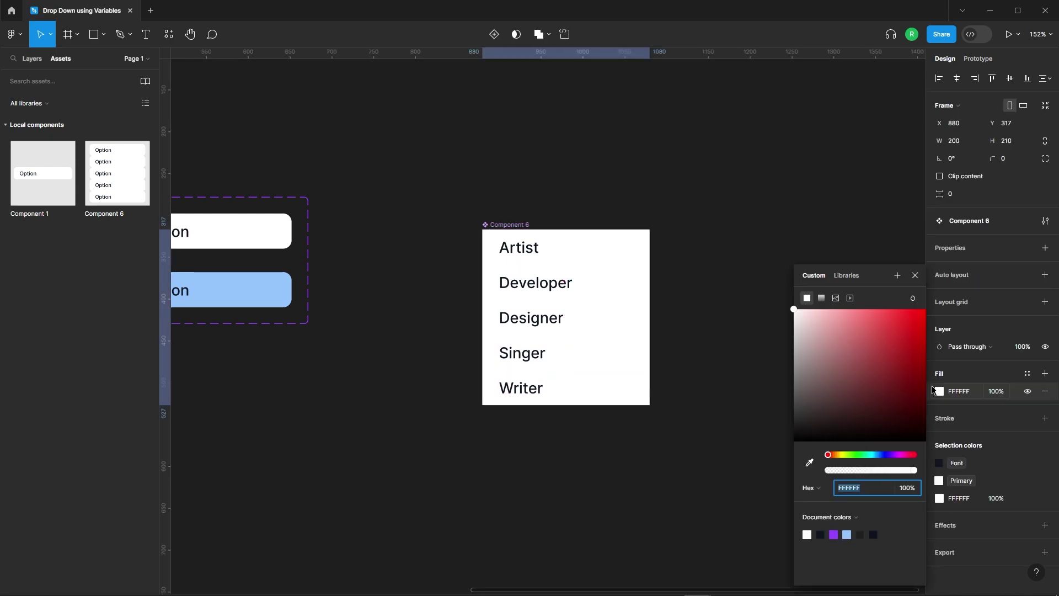
pyautogui.click(846, 275)
pyautogui.click(846, 346)
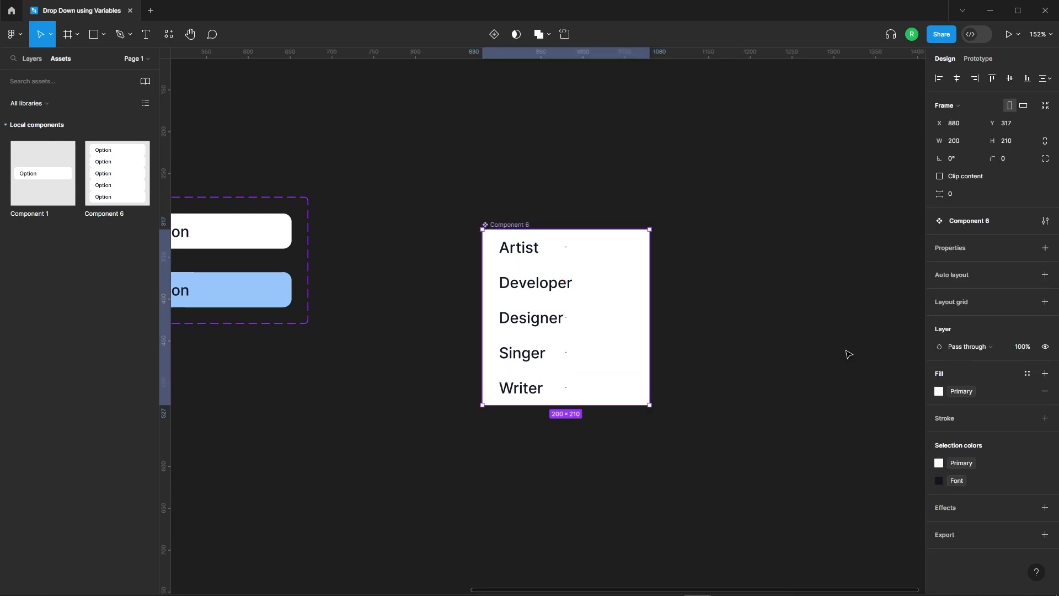
pyautogui.click(1011, 161)
pyautogui.click(696, 252)
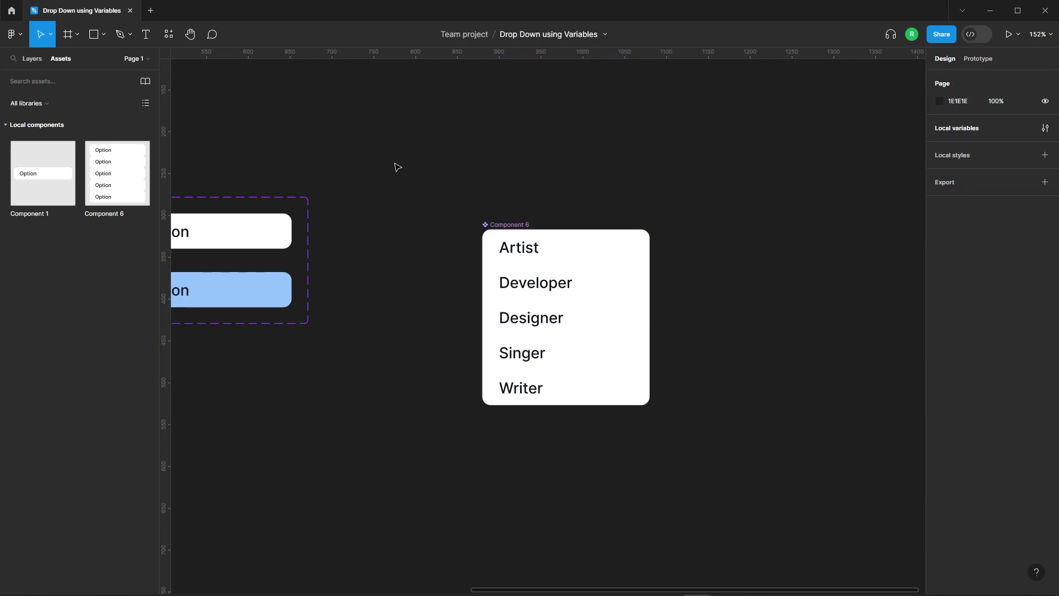
pyautogui.keyDown('ctrl'); pyautogui.scroll(-5, 408, 165); pyautogui.keyUp('ctrl')
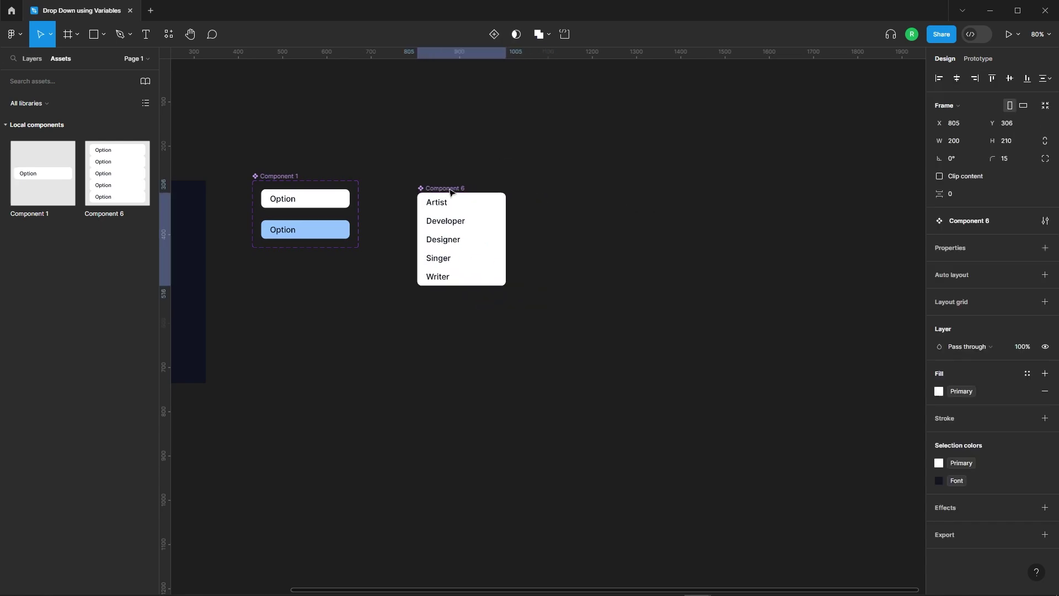
# Move the option list aside and add a Placeholder text box to its right
pyautogui.moveTo(474, 191); pyautogui.dragTo(423, 180)
pyautogui.click(558, 192)
pyautogui.click(32, 59)
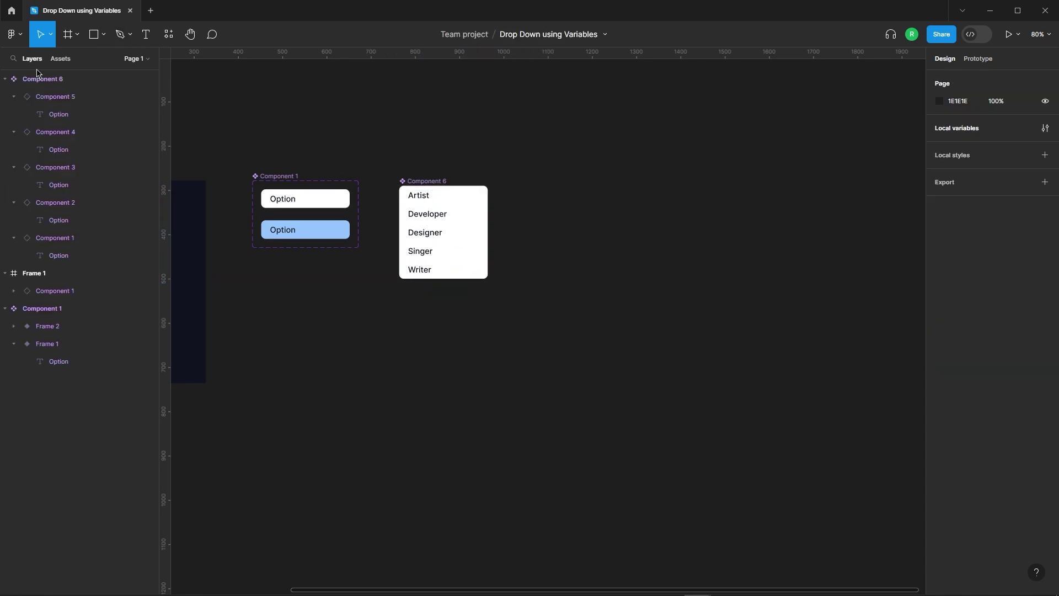
pyautogui.click(146, 34)
pyautogui.keyDown('ctrl'); pyautogui.scroll(3, 513, 175); pyautogui.keyUp('ctrl')
pyautogui.click(565, 201)
pyautogui.write('Place')
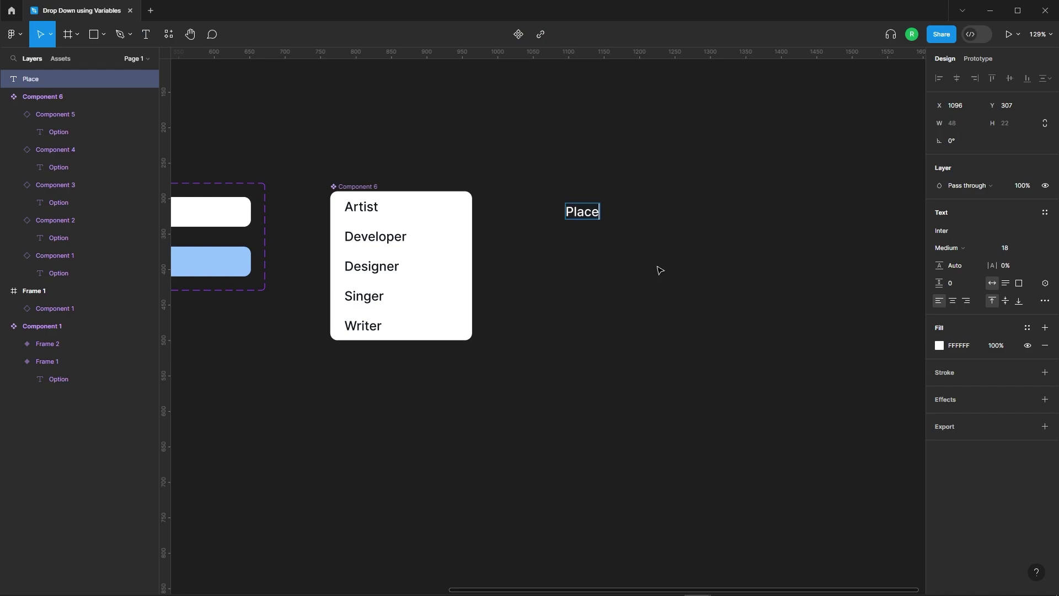
pyautogui.write('holder')
pyautogui.press('Escape')
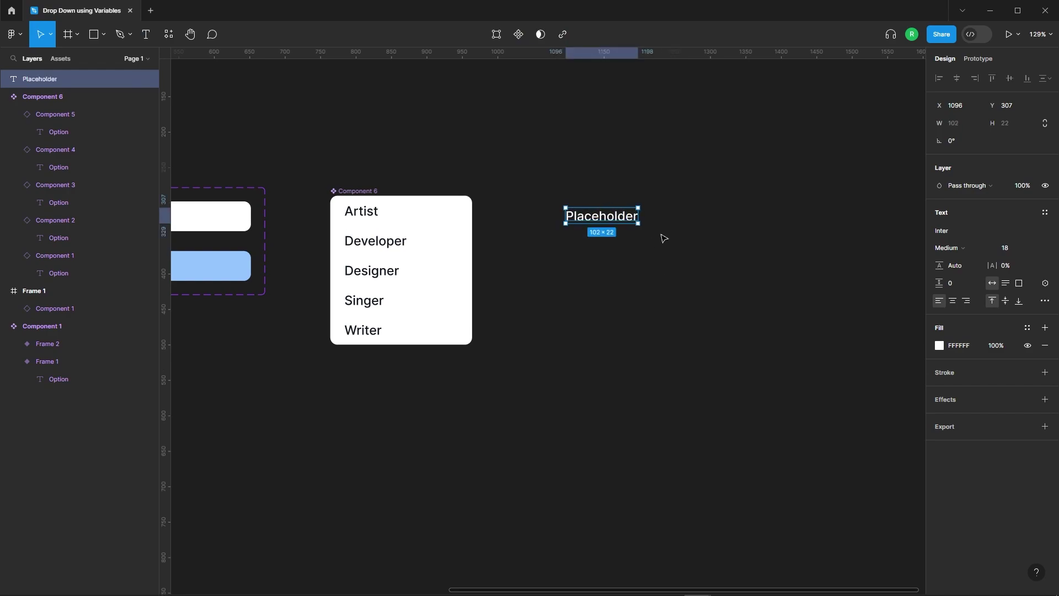
# Wrap the Placeholder text in an auto layout frame filled with Primary
pyautogui.rightClick(624, 221)
pyautogui.click(634, 399)
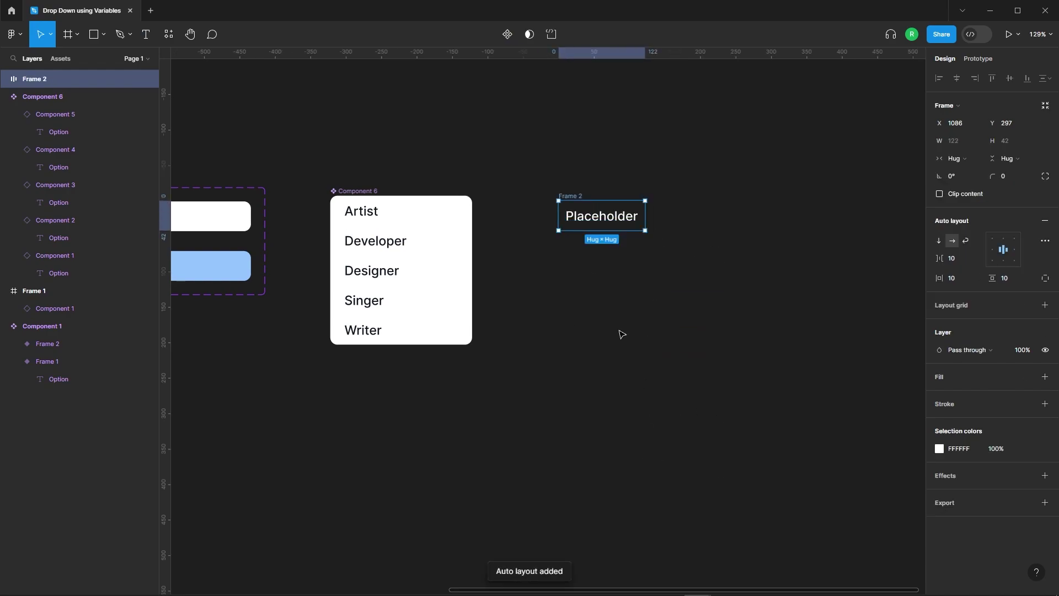
pyautogui.click(962, 379)
pyautogui.click(939, 394)
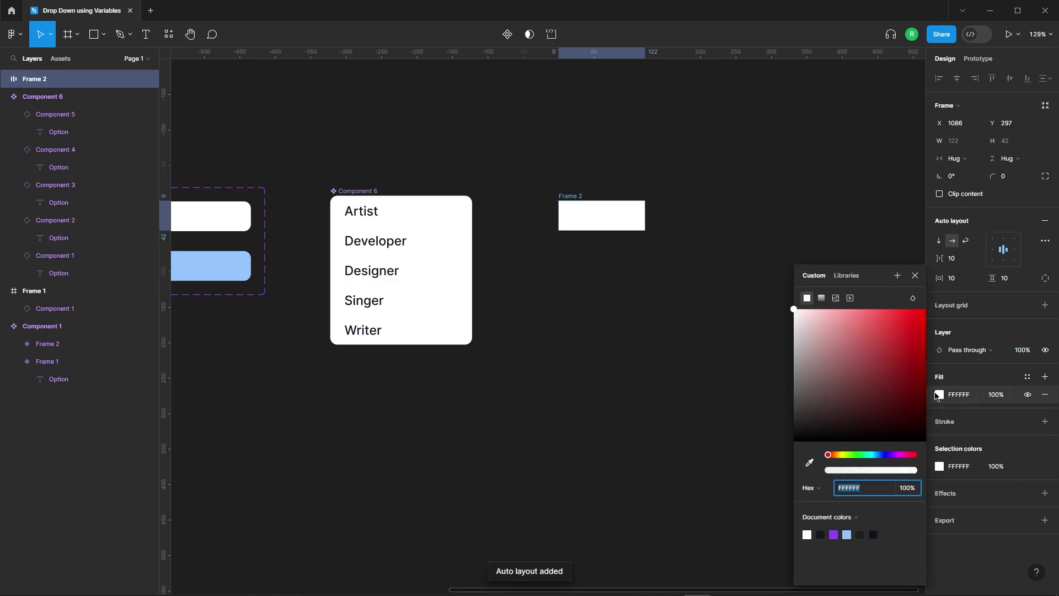
pyautogui.click(844, 276)
pyautogui.click(823, 350)
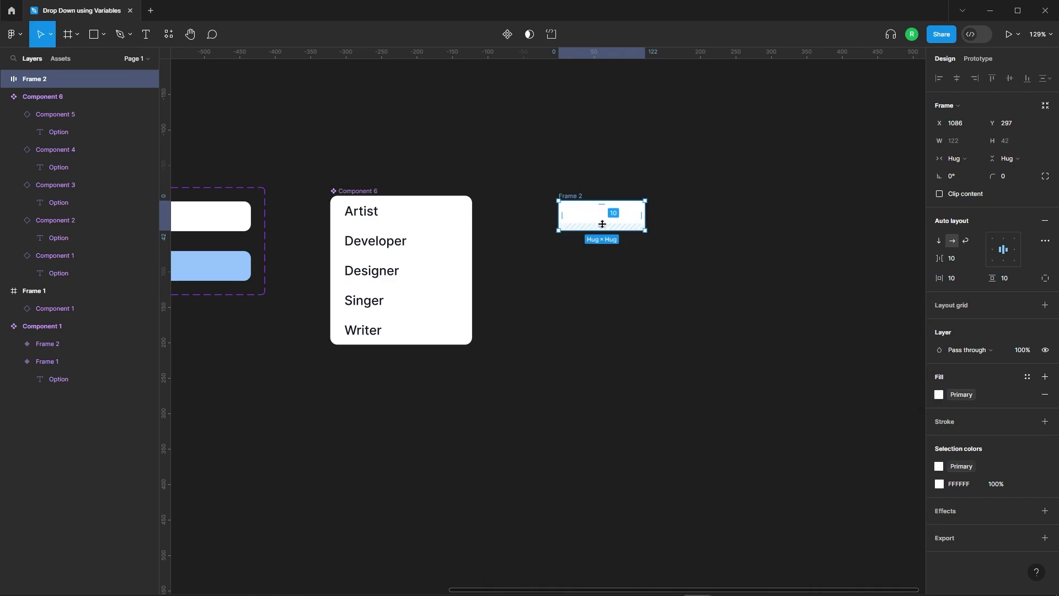
# Colour the Placeholder text with the Font library colour
pyautogui.doubleClick(617, 216)
pyautogui.click(944, 365)
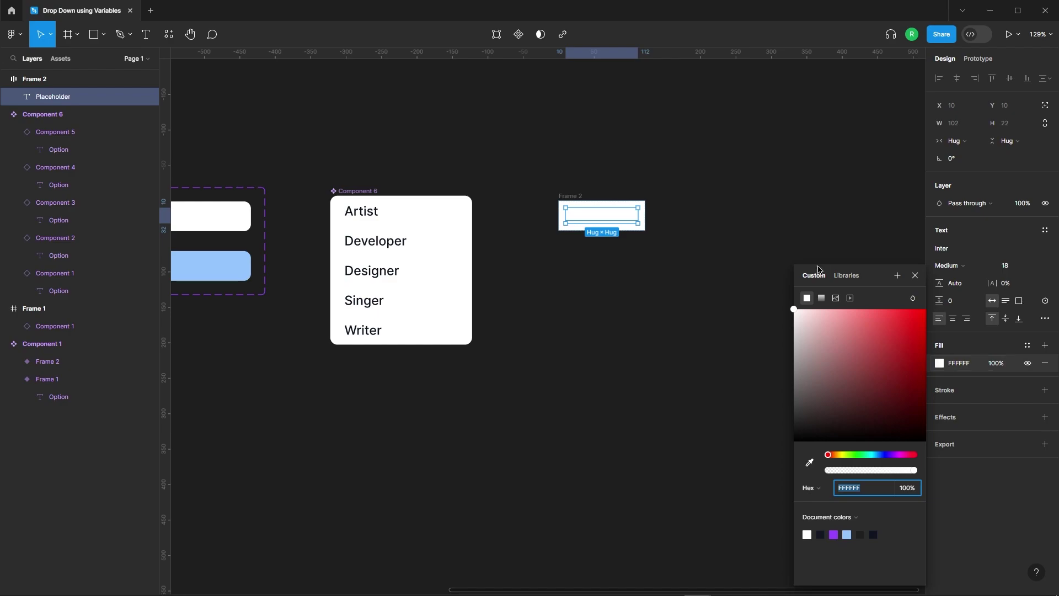
pyautogui.click(847, 275)
pyautogui.click(821, 382)
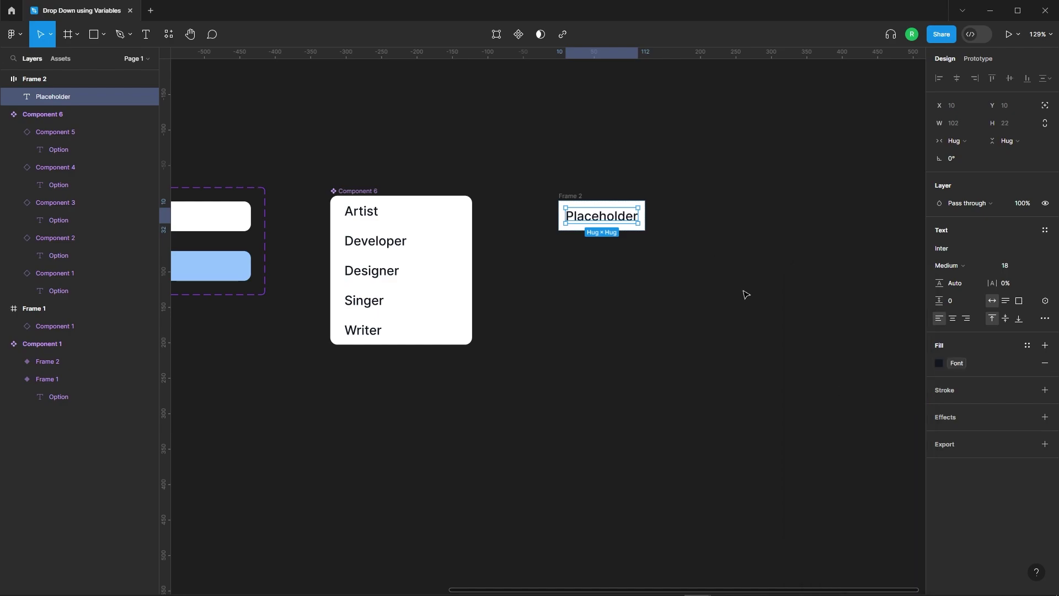
pyautogui.click(745, 296)
# Give the Placeholder frame a corner radius of 10
pyautogui.click(578, 196)
pyautogui.click(998, 176)
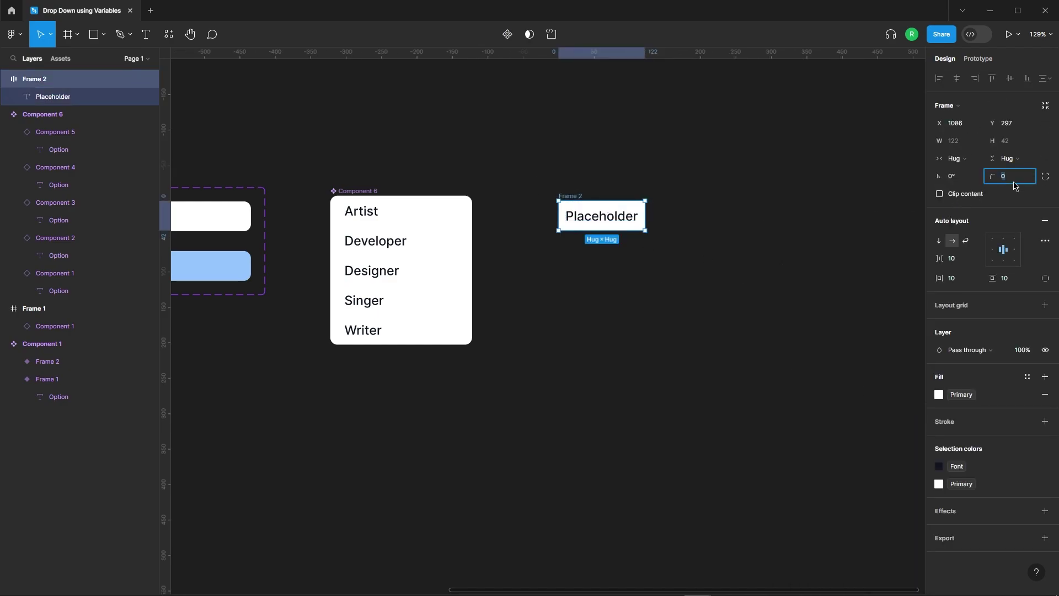
pyautogui.write('10')
pyautogui.press('Return')
pyautogui.click(718, 221)
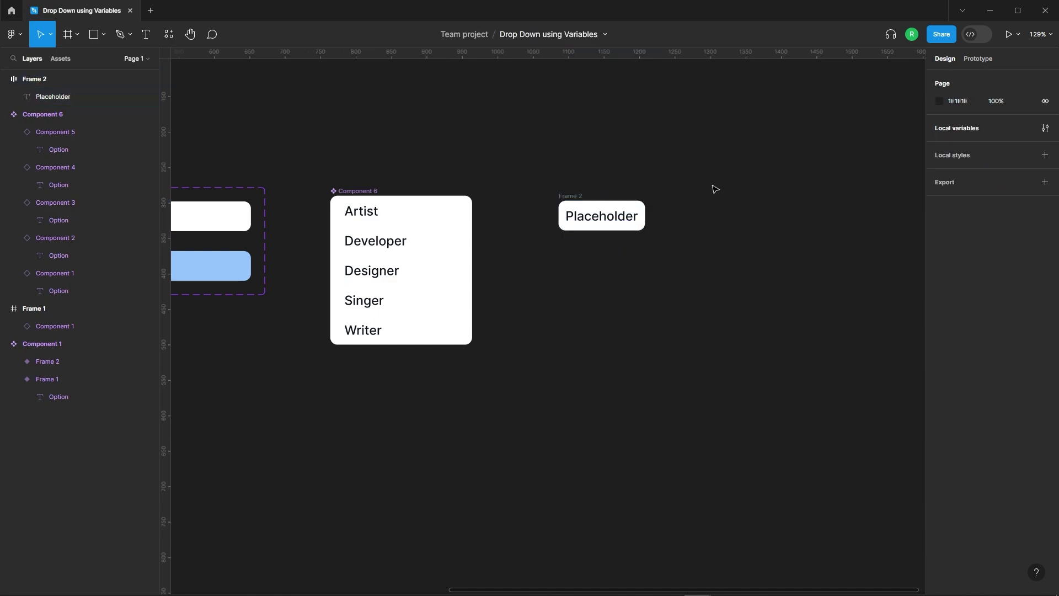
# Start a drop-down chevron with the Pen tool beside the frame
pyautogui.press('p')
pyautogui.scroll(5, 717, 229)
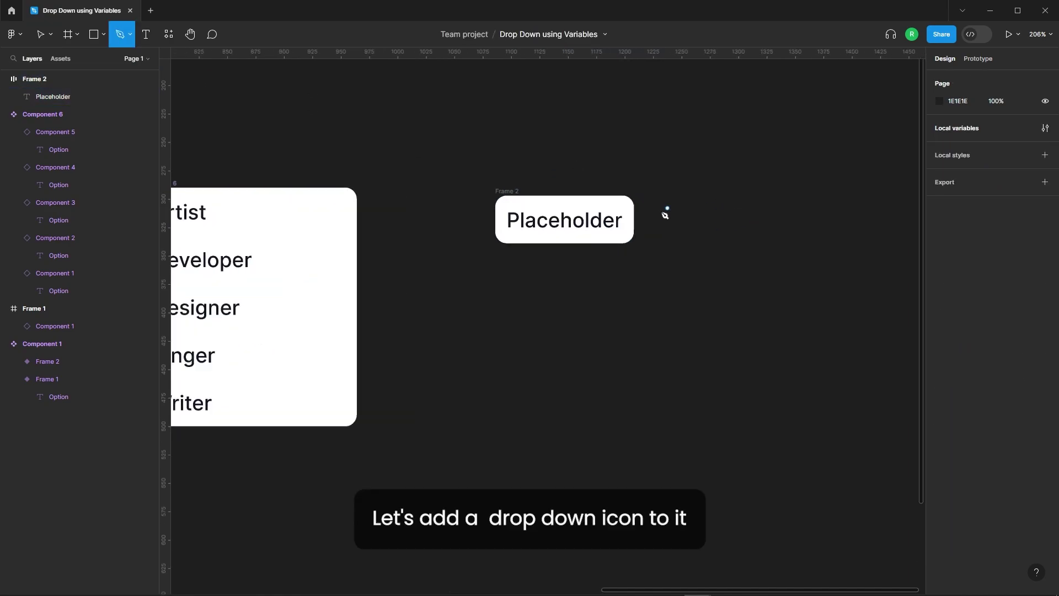
pyautogui.scroll(1, 739, 246)
pyautogui.click(721, 248)
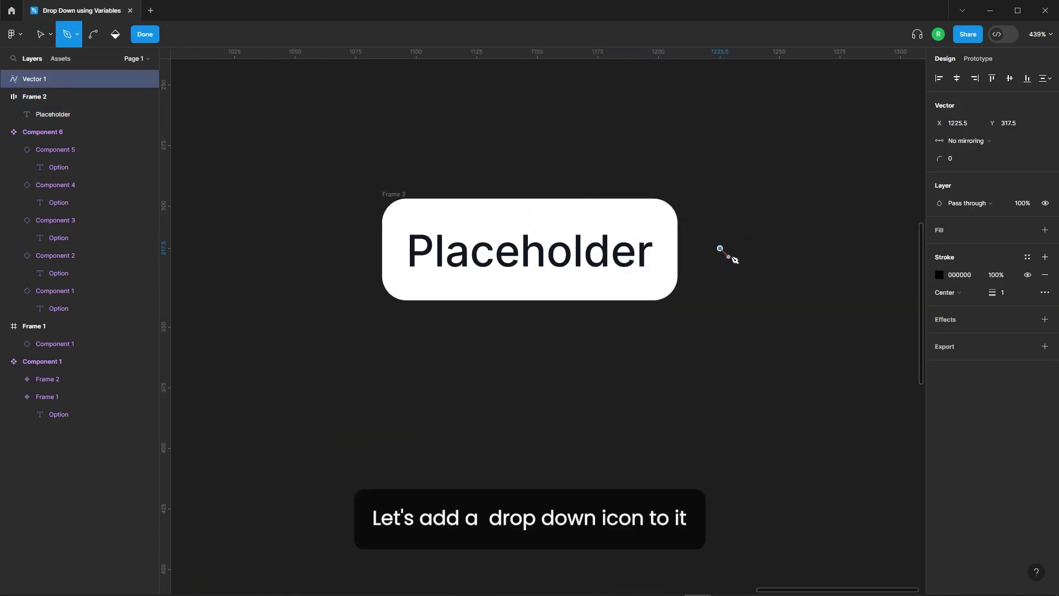
# Finish drawing the chevron path and exit path editing
pyautogui.click(728, 256)
pyautogui.click(737, 248)
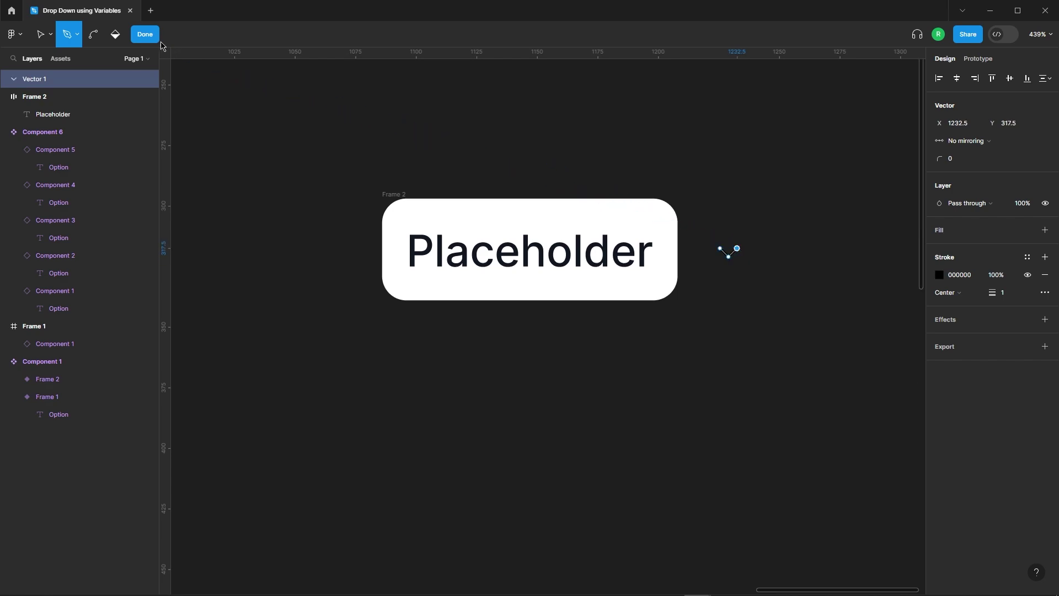
pyautogui.click(139, 36)
# Set both chevron stroke caps to Round with a stroke weight of 2
pyautogui.click(940, 291)
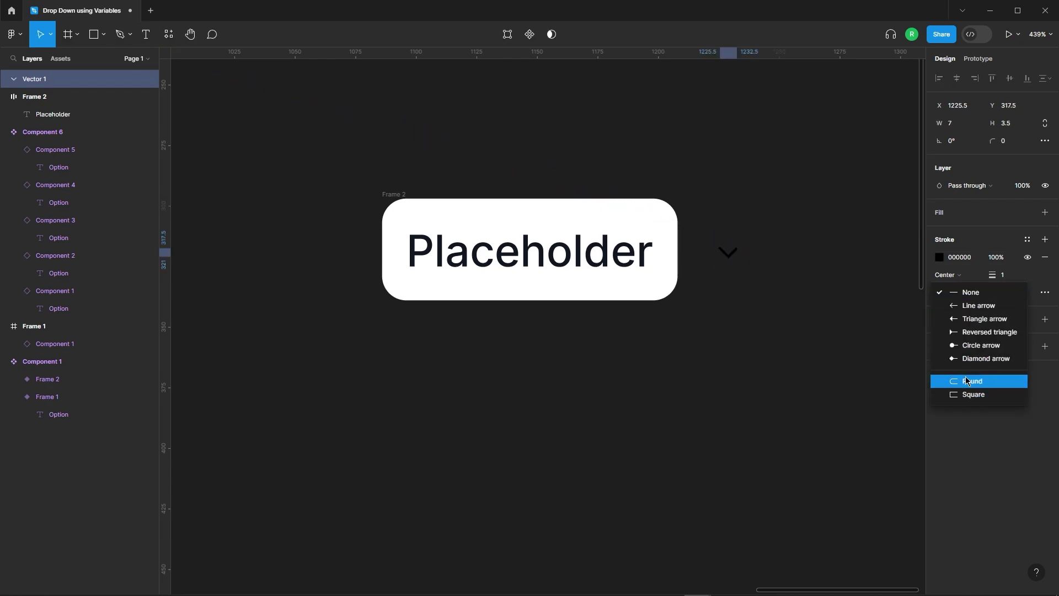
pyautogui.click(967, 381)
pyautogui.click(1010, 293)
pyautogui.click(1000, 381)
pyautogui.click(1045, 291)
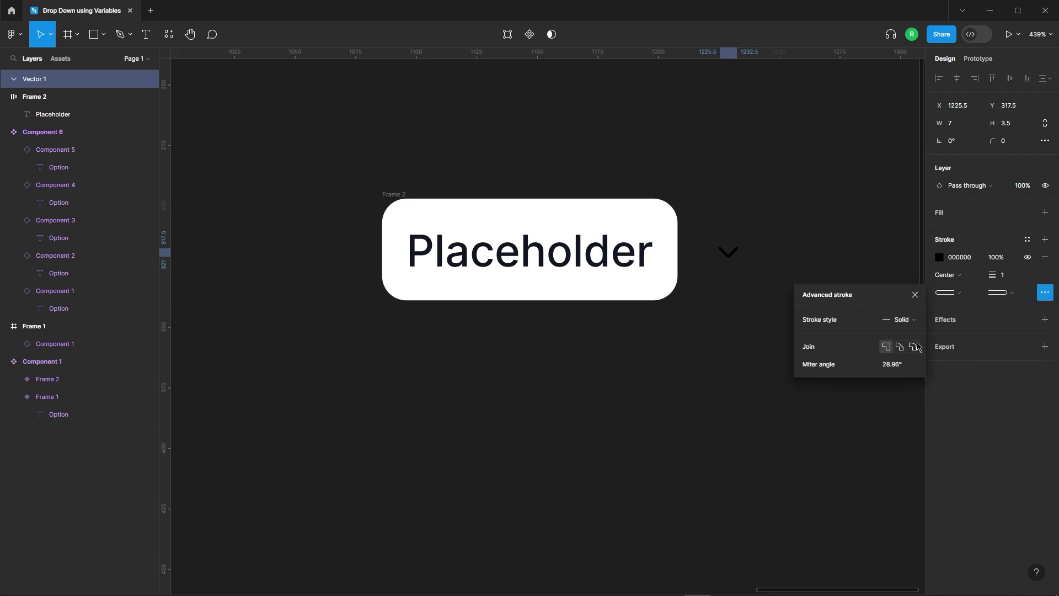
pyautogui.click(830, 268)
# Move the chevron into Frame 2 beside the Placeholder text
pyautogui.moveTo(669, 258); pyautogui.dragTo(670, 258)
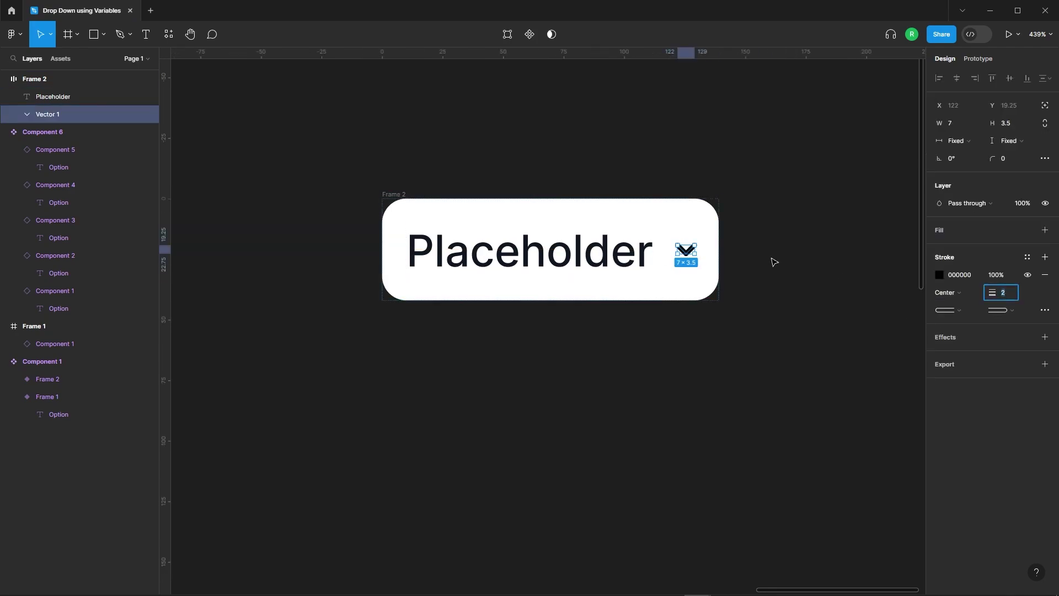
pyautogui.click(509, 142)
pyautogui.scroll(-3, 751, 293)
pyautogui.scroll(1, 589, 177)
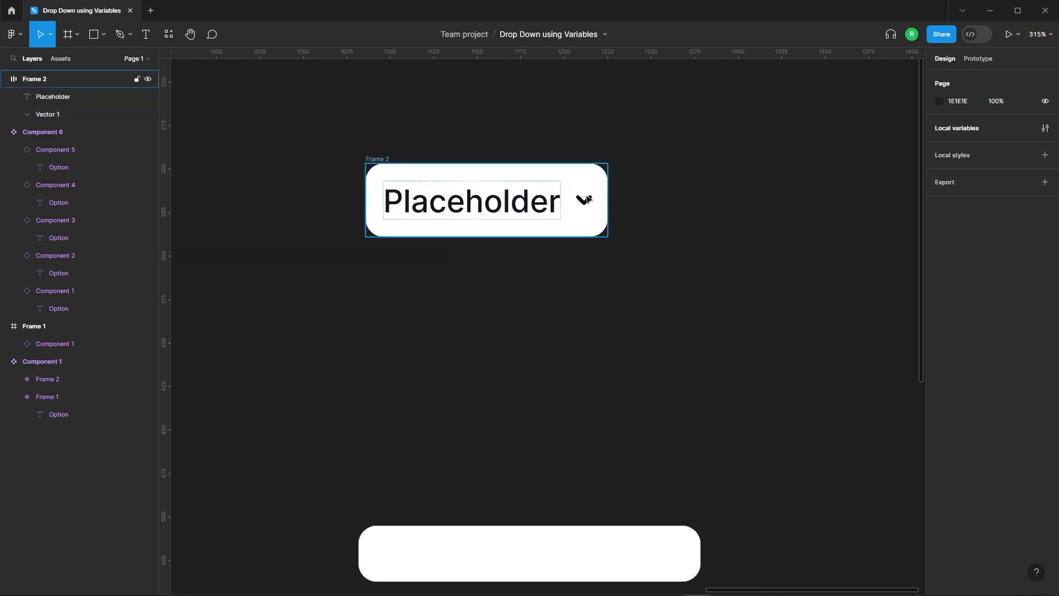
# Bind the chevron's stroke colour to the Font variable
pyautogui.click(586, 199)
pyautogui.click(940, 275)
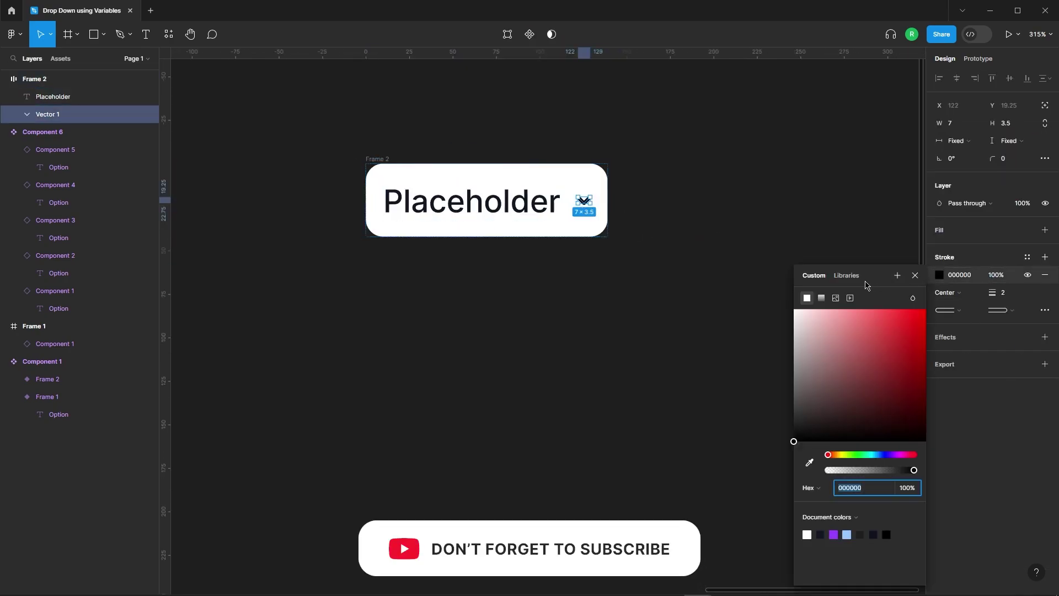
pyautogui.click(847, 277)
pyautogui.click(811, 379)
pyautogui.click(679, 308)
# Give Frame 2 horizontal padding of 20 and a fixed width of 200
pyautogui.click(545, 220)
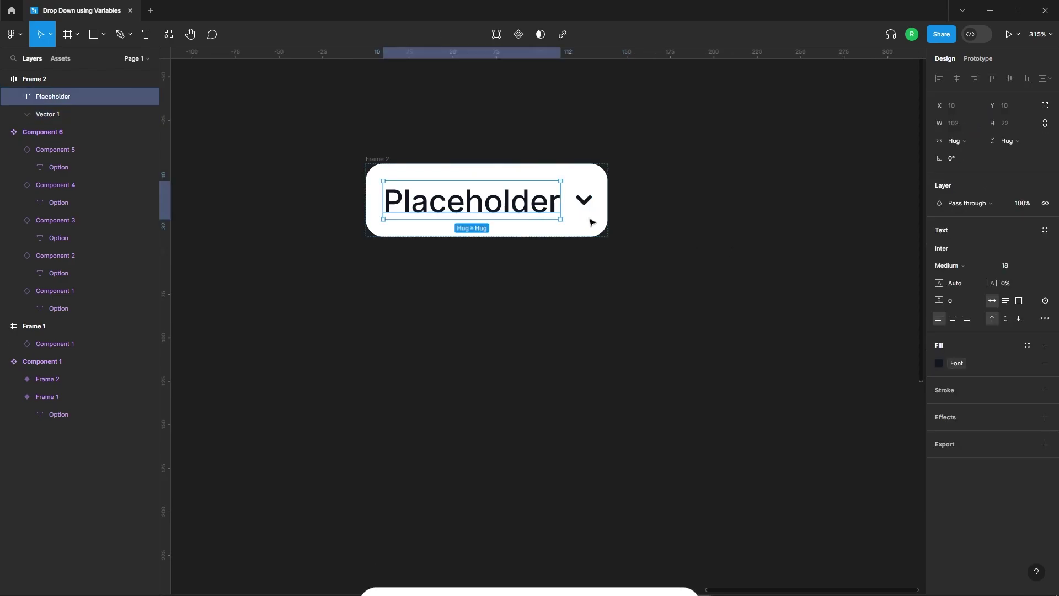
pyautogui.hotkey('shift', 'Return')
pyautogui.write('2')
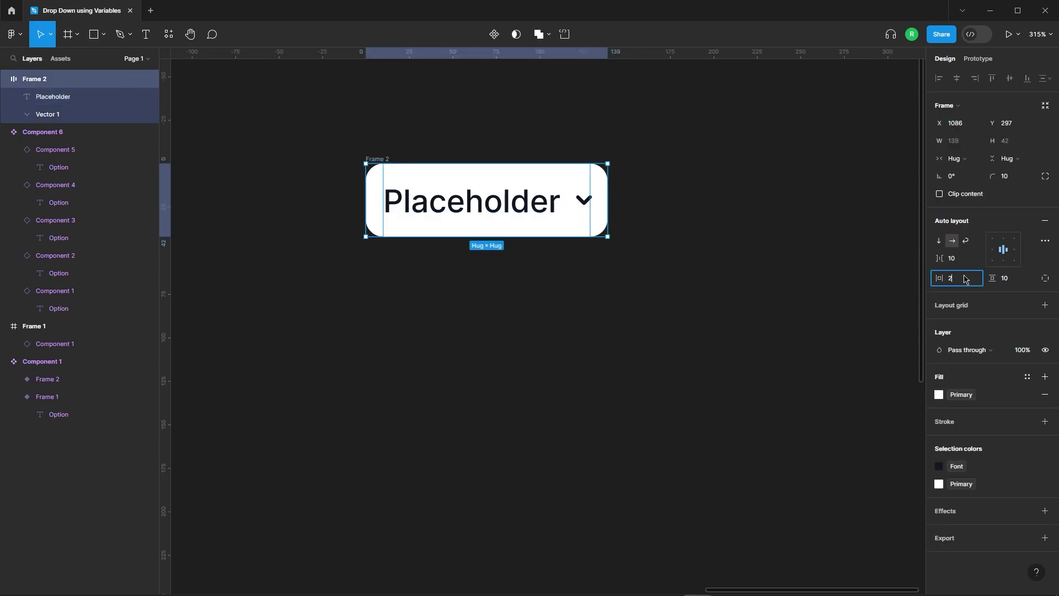
pyautogui.write('0')
pyautogui.press('Return')
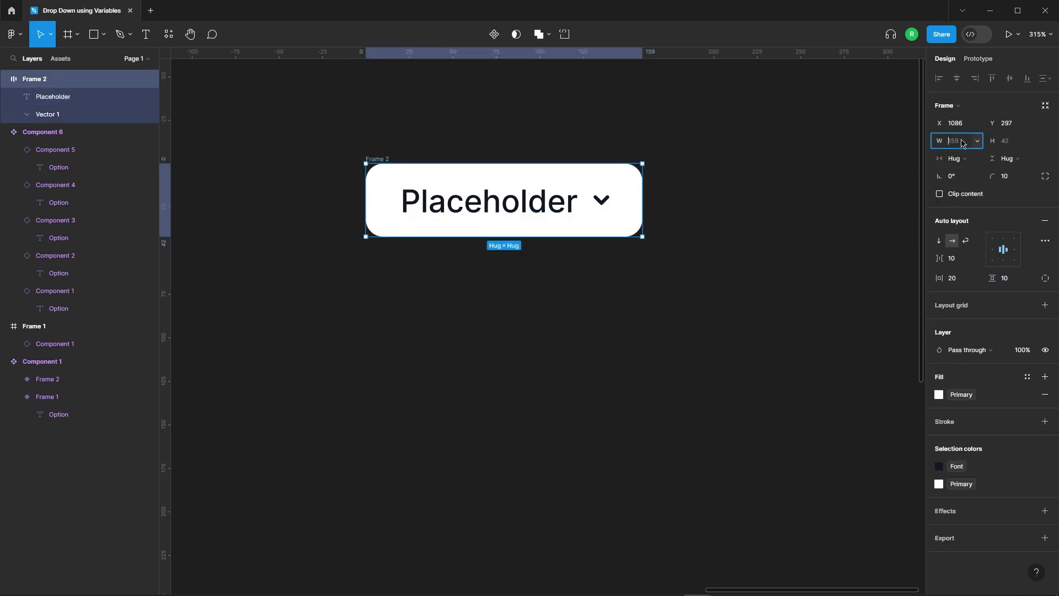
pyautogui.press('Return')
# Set Frame 2's item spacing to Auto, pushing the chevron to the right edge
pyautogui.click(695, 295)
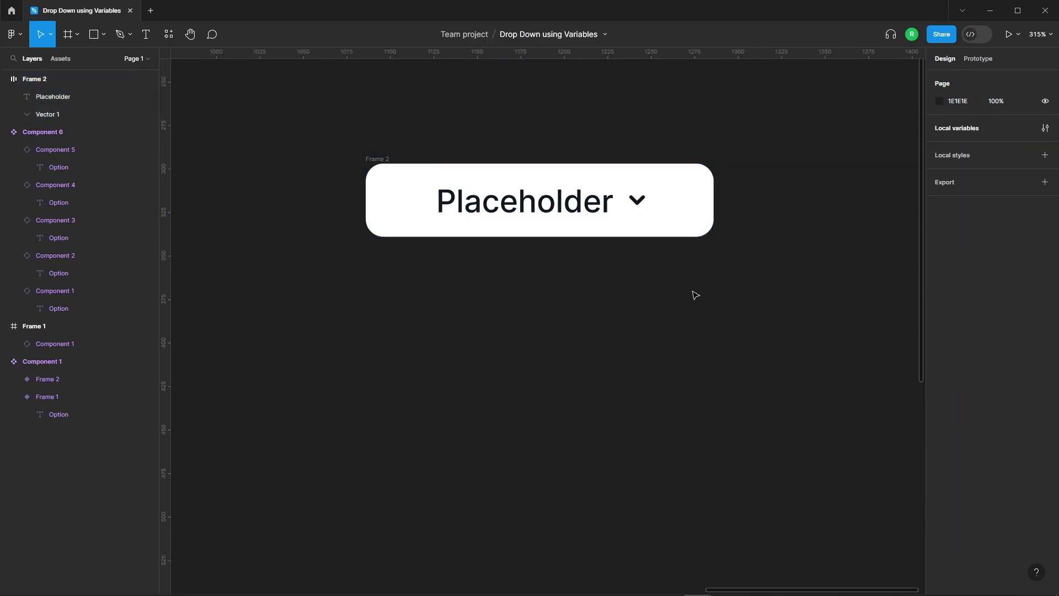
pyautogui.click(677, 222)
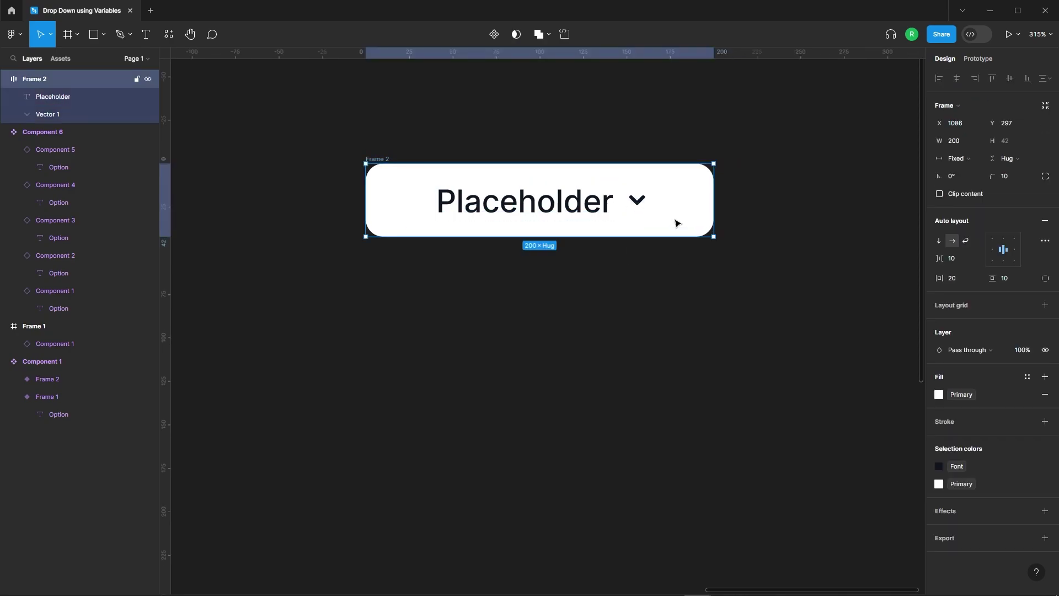
pyautogui.click(976, 258)
pyautogui.click(954, 272)
# Bind the label to the Placeholder string variable so it reads 'Who are you?'
pyautogui.click(486, 201)
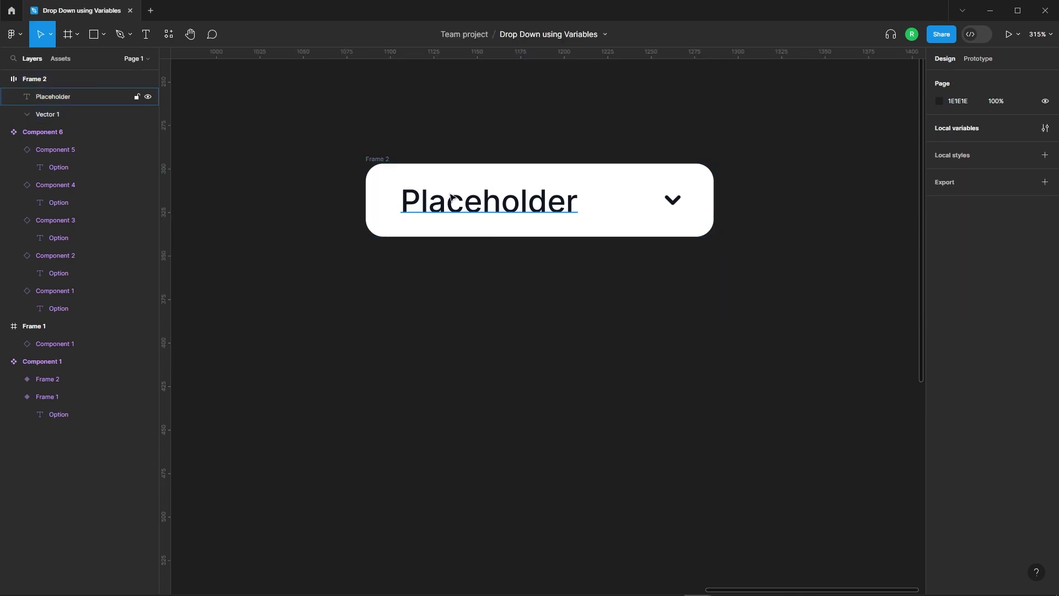
pyautogui.keyDown('ctrl'); pyautogui.scroll(-3, 480, 193); pyautogui.keyUp('ctrl')
pyautogui.click(1045, 300)
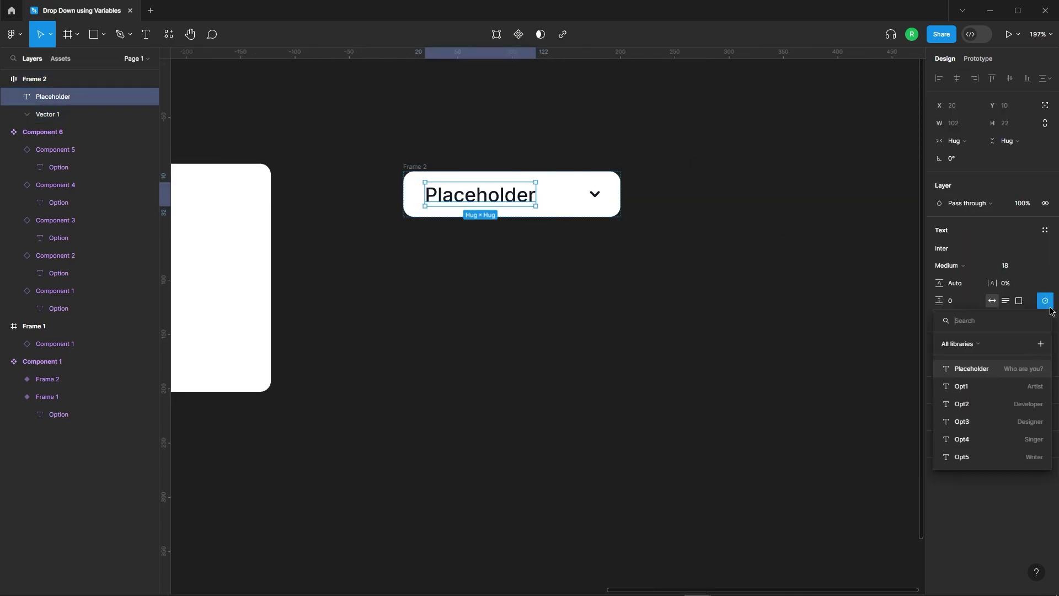
pyautogui.click(1010, 367)
pyautogui.click(652, 292)
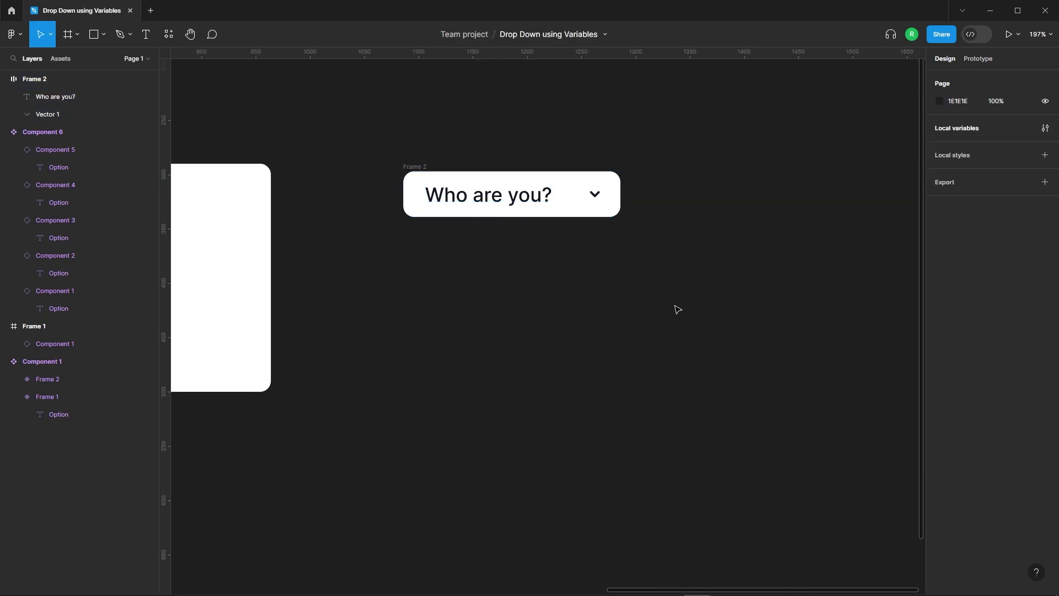
# Turn Frame 2 into a component and add a second variant
pyautogui.moveTo(380, 130); pyautogui.dragTo(703, 282)
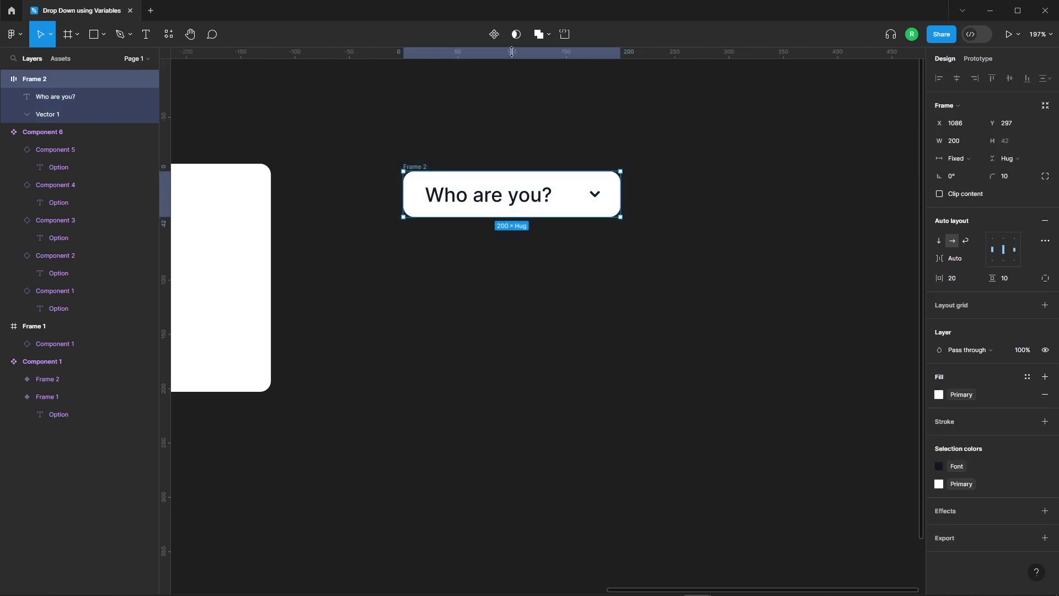
pyautogui.click(494, 38)
pyautogui.click(495, 36)
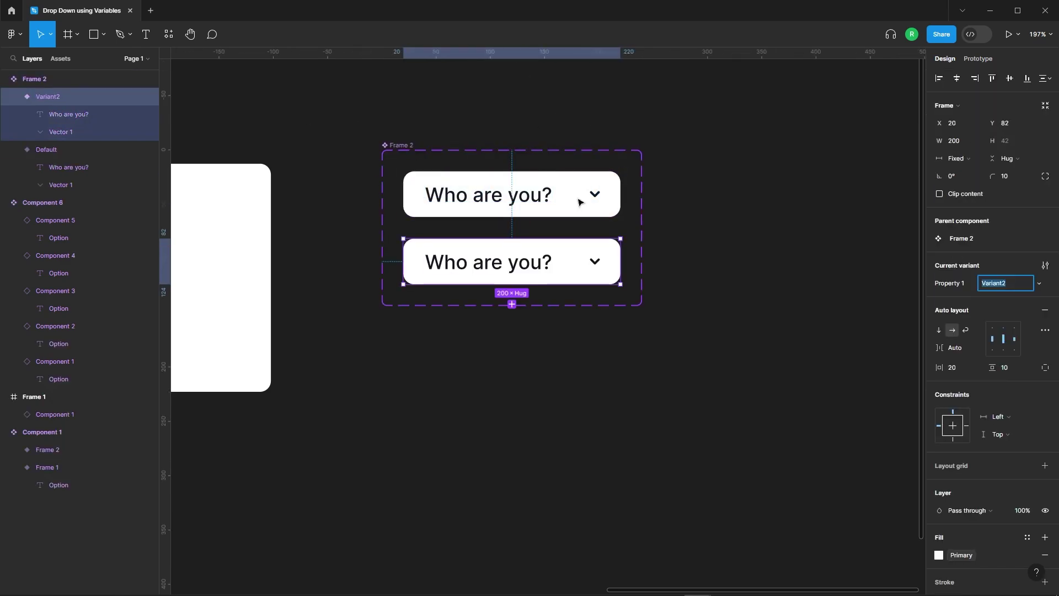
# Rotate the second variant's chevron 180° so it points upward
pyautogui.click(687, 271)
pyautogui.click(606, 264)
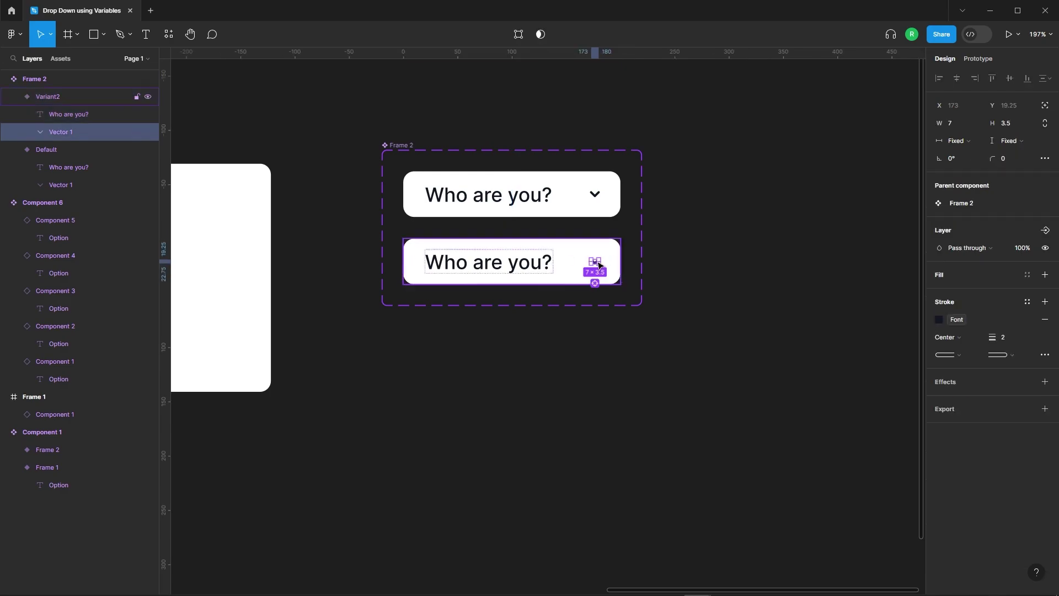
pyautogui.scroll(5, 609, 254)
pyautogui.moveTo(587, 272); pyautogui.dragTo(531, 302)
pyautogui.click(708, 236)
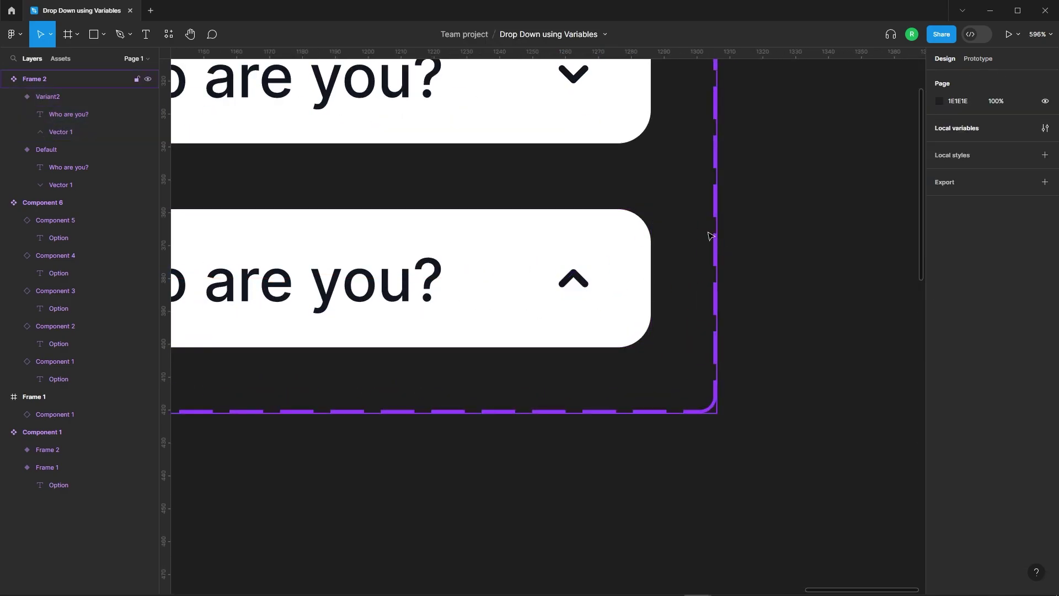
pyautogui.scroll(-5, 708, 236)
# Fade the second variant's 'Who are you?' text to 80% opacity
pyautogui.doubleClick(634, 239)
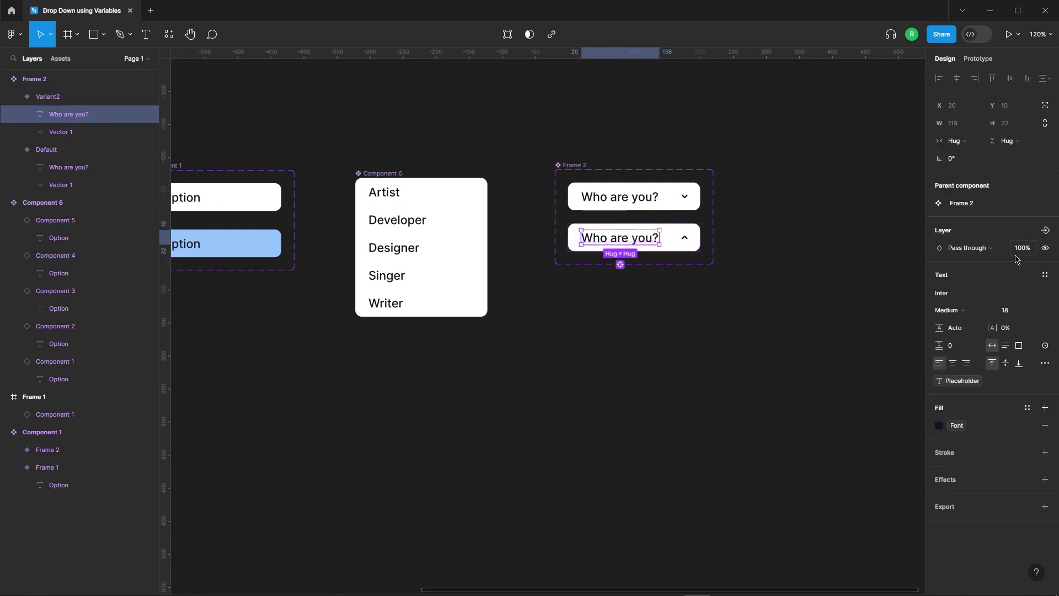
pyautogui.press('Return')
pyautogui.click(758, 267)
pyautogui.scroll(3, 756, 210)
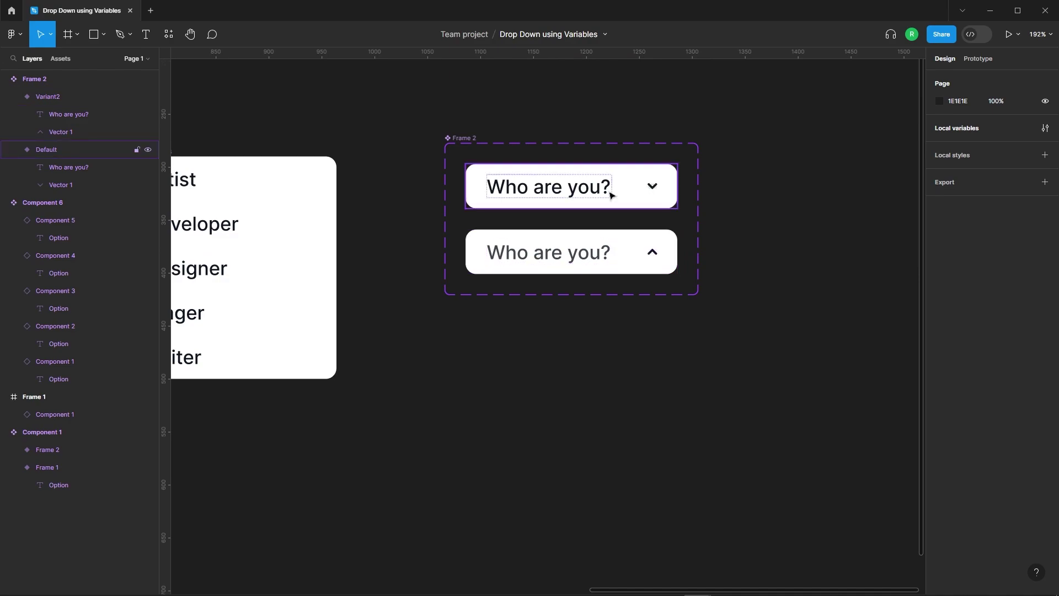
# Rename the variants Before and After
pyautogui.click(650, 186)
pyautogui.click(993, 283)
pyautogui.write('Before')
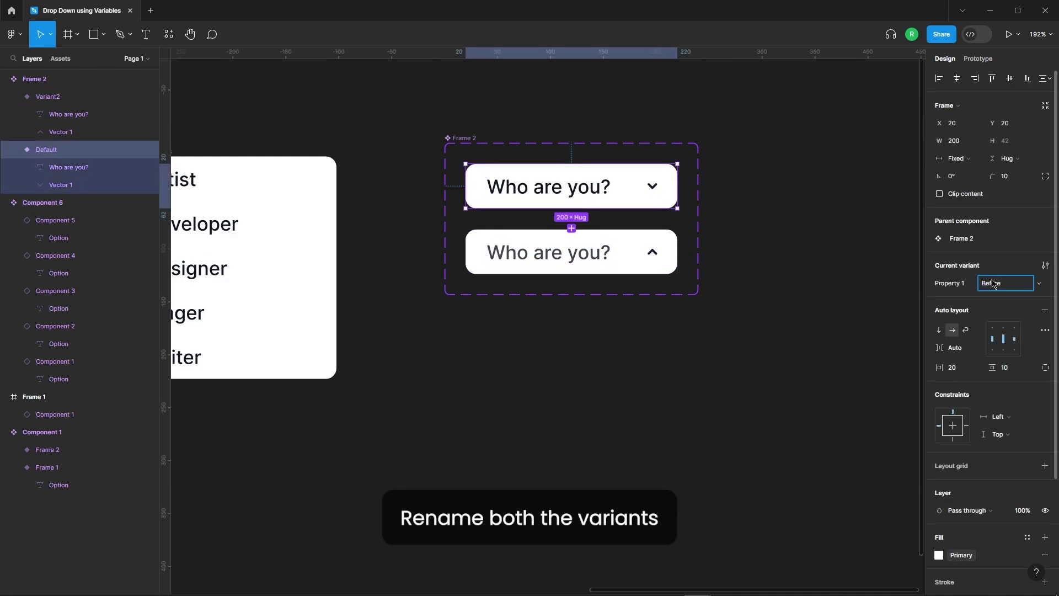
pyautogui.press('Return')
pyautogui.click(650, 252)
pyautogui.click(1009, 283)
pyautogui.write('After')
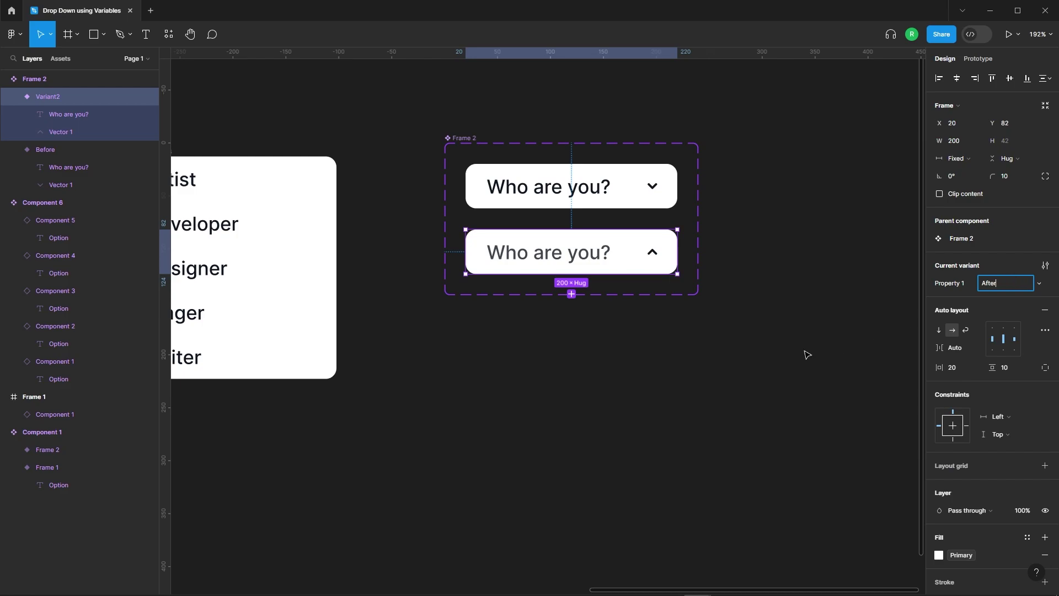
pyautogui.click(828, 320)
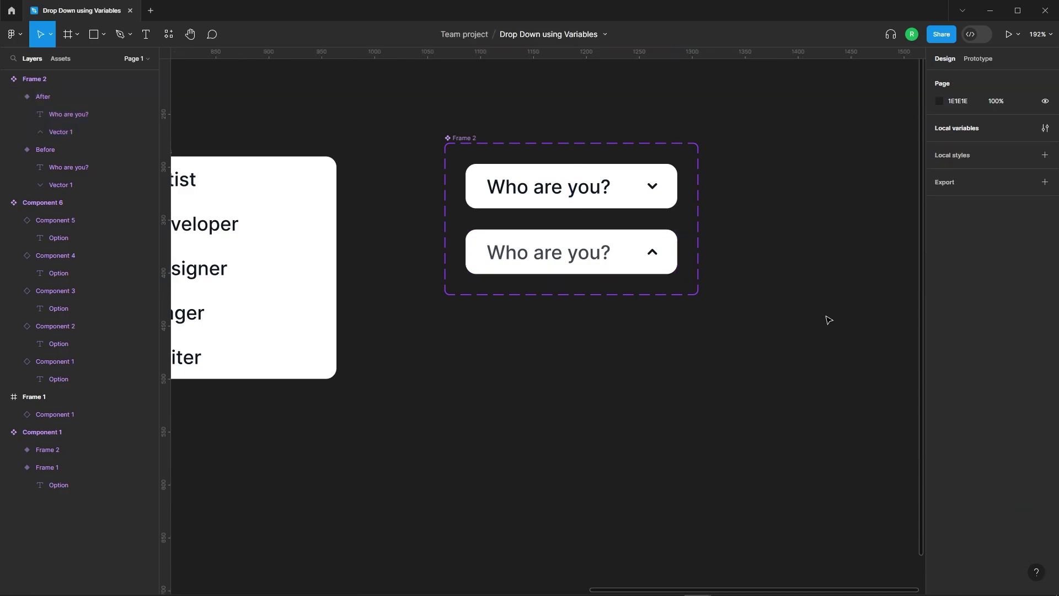
pyautogui.scroll(-5, 739, 259)
# Copy the Component 6 option list and paste it into the After variant
pyautogui.rightClick(358, 199)
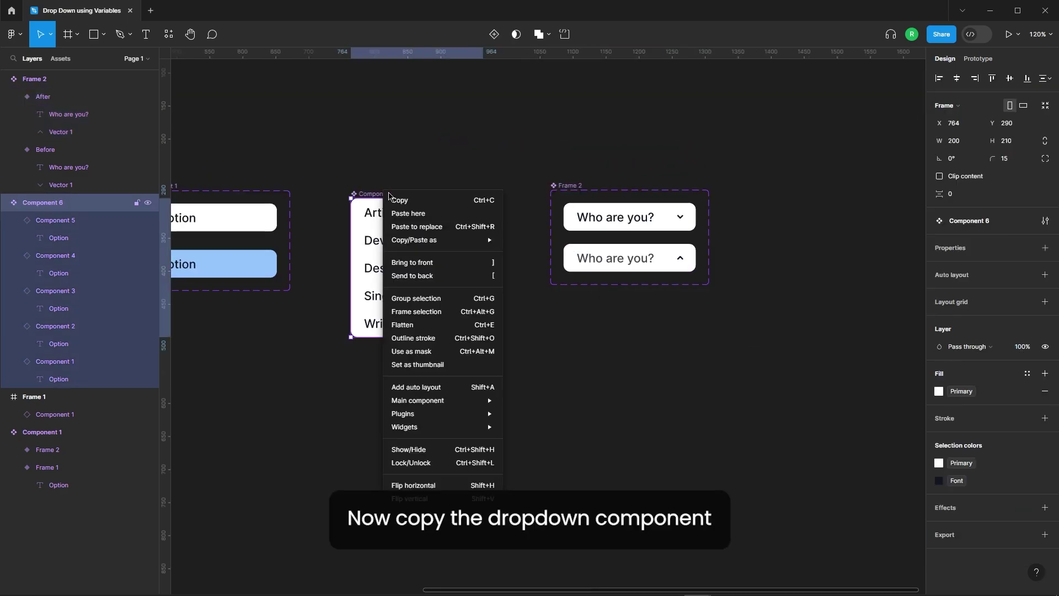
pyautogui.click(405, 204)
pyautogui.click(646, 261)
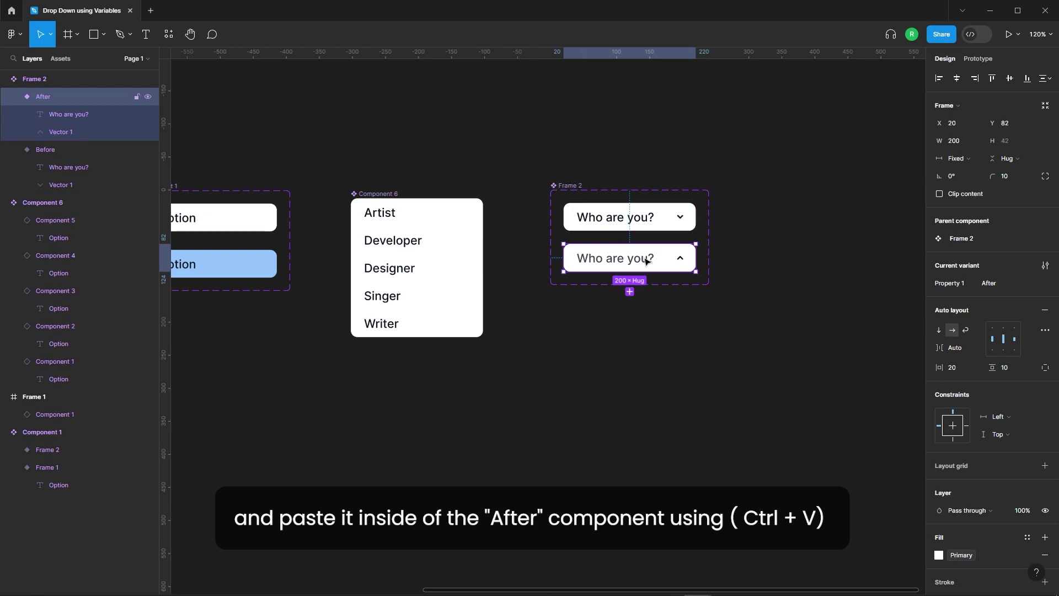
pyautogui.hotkey('ctrl', 'v')
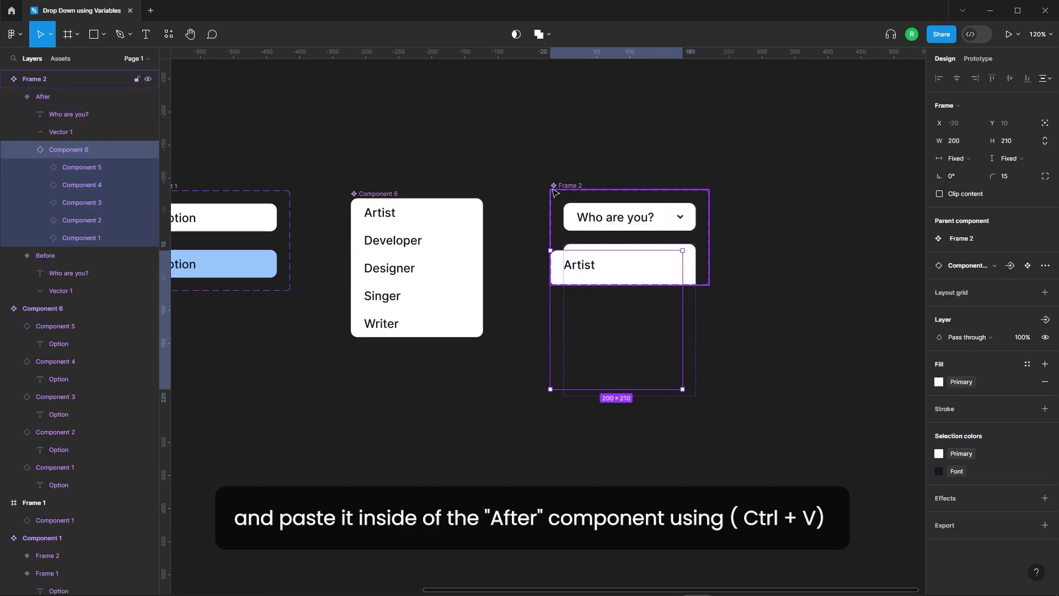
# Enlarge the Frame 2 component set to fit the pasted list
pyautogui.click(702, 282)
pyautogui.moveTo(708, 288)
pyautogui.mouseDown()
pyautogui.moveTo(811, 454)
pyautogui.moveTo(780, 436)
pyautogui.mouseUp()
pyautogui.click(846, 355)
# Set the option list to absolute position and nudge it under the header
pyautogui.click(648, 265)
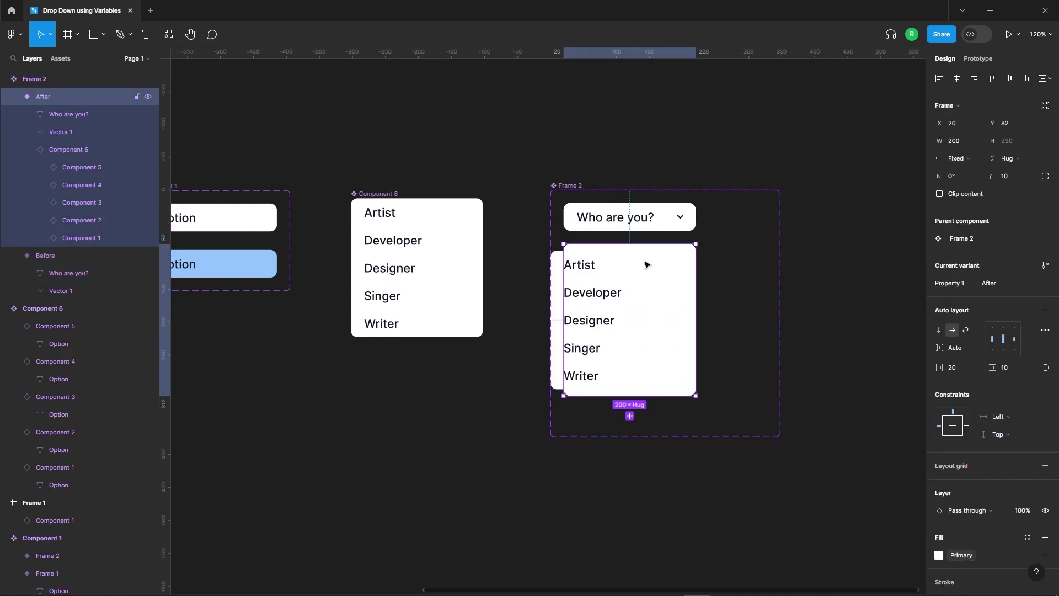
pyautogui.click(577, 311)
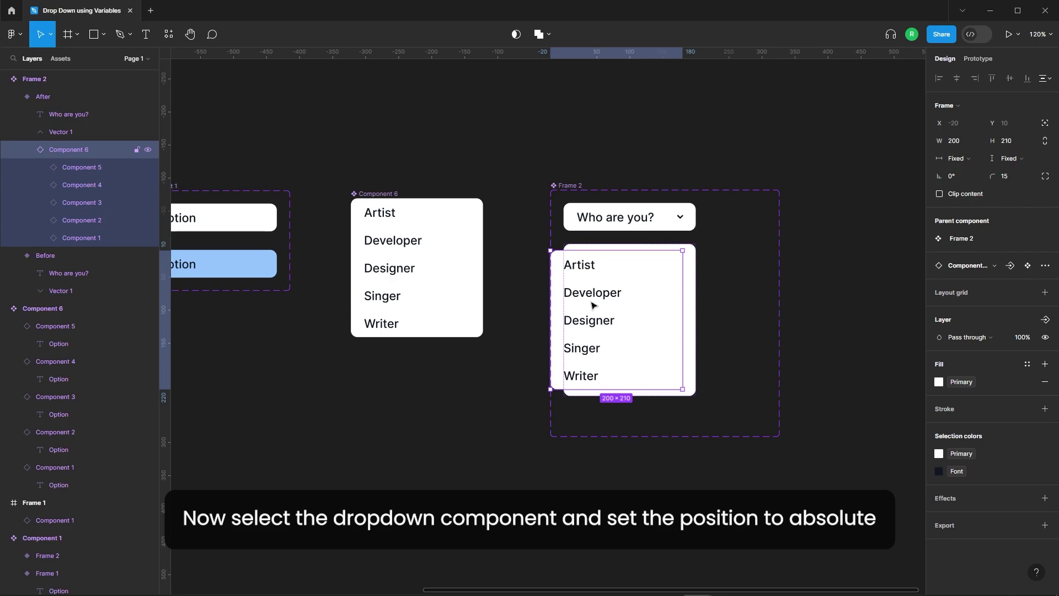
pyautogui.click(1045, 123)
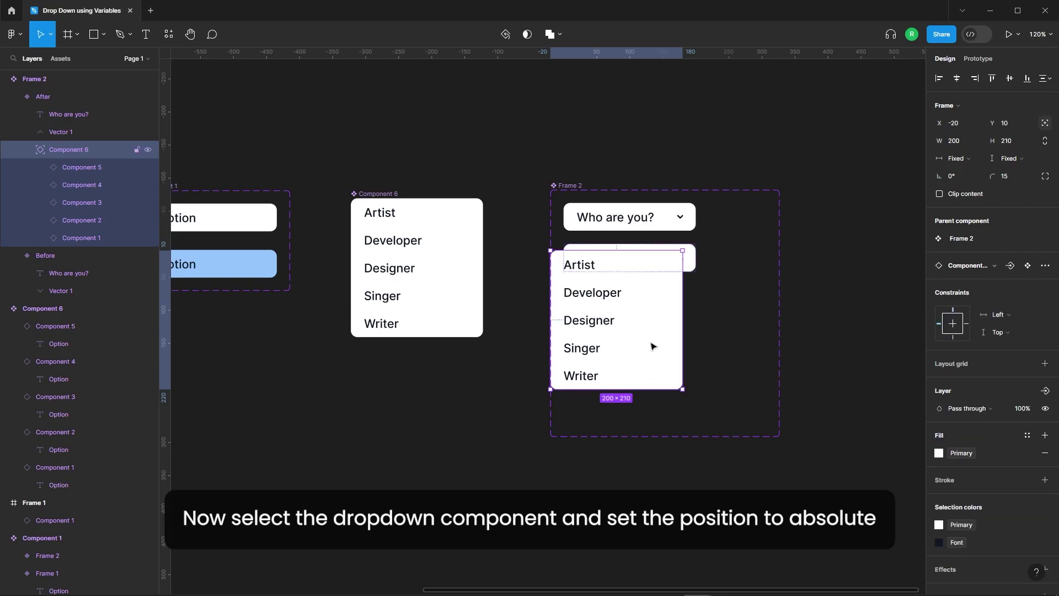
pyautogui.hotkey('shift', 'Right')
pyautogui.hotkey('shift', 'Right')
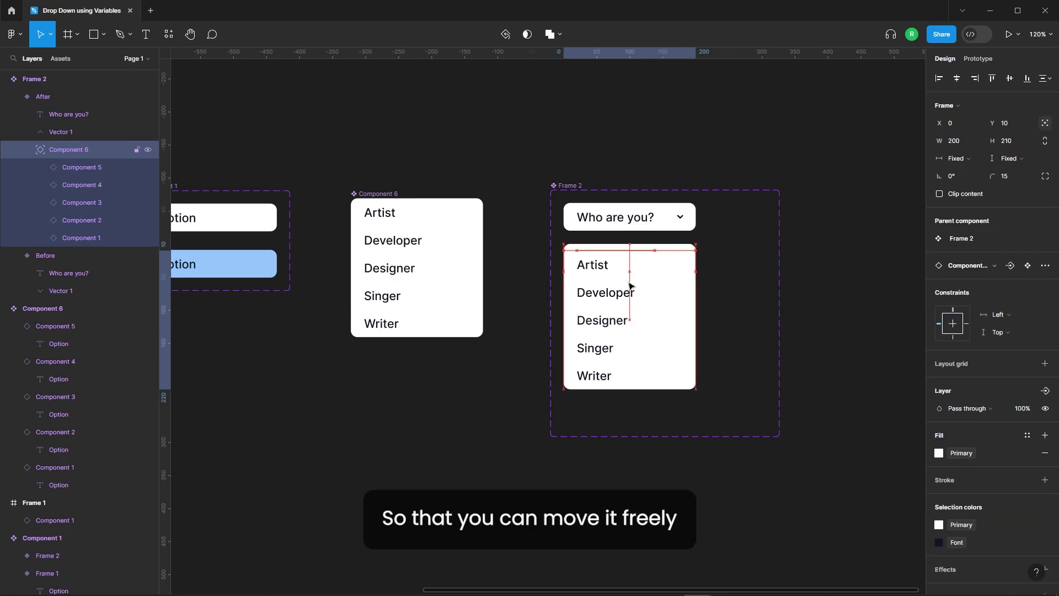
pyautogui.hotkey('shift', 'Down')
pyautogui.hotkey('shift', 'Down')
pyautogui.hotkey('shift', 'Down')
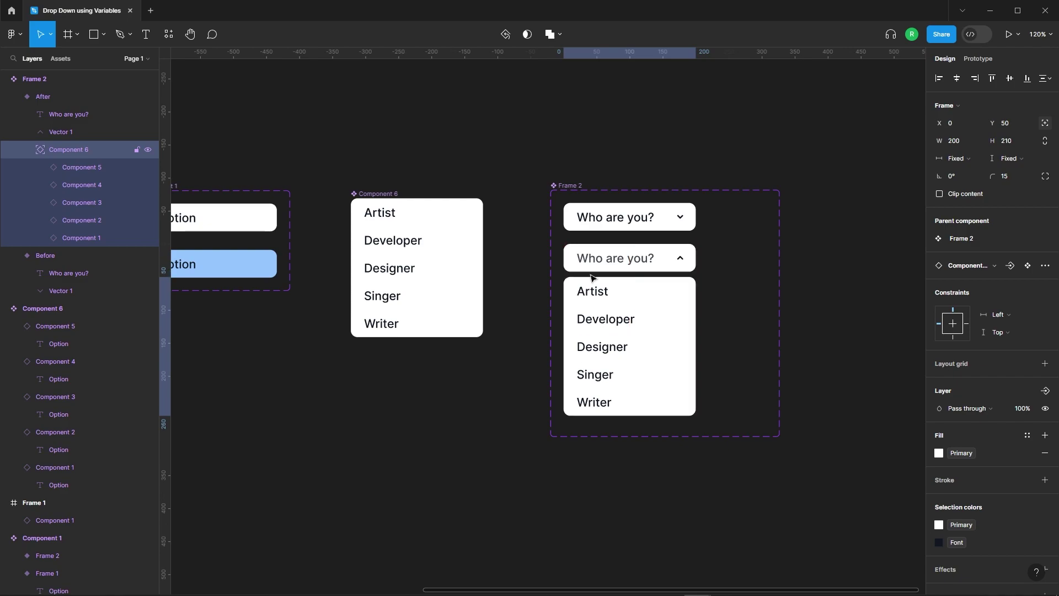
# Check the After variant's option list in layers, then reselect the closed Before dropdown
pyautogui.click(64, 104)
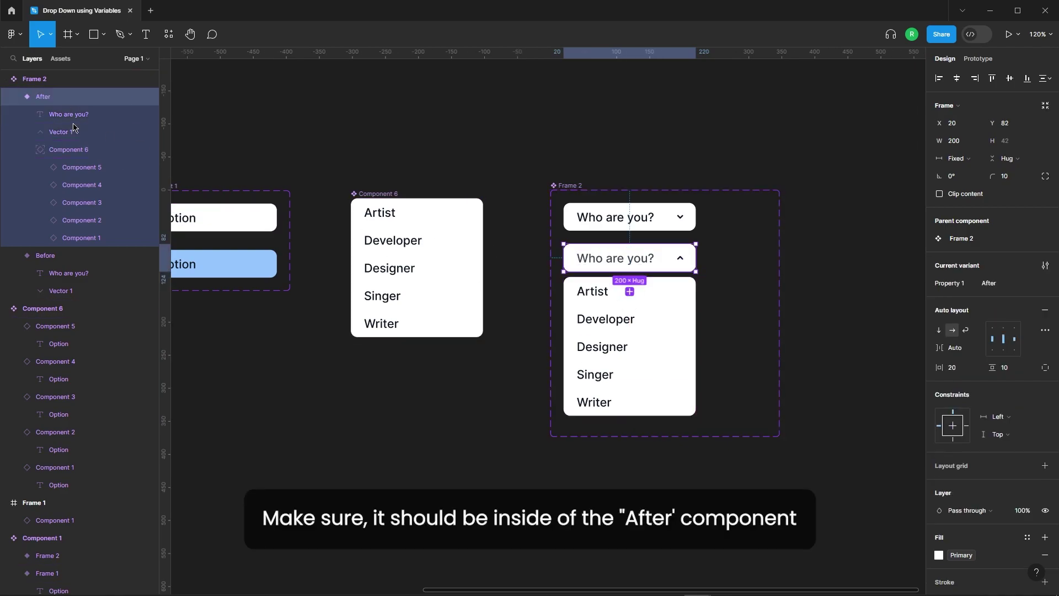
pyautogui.click(62, 157)
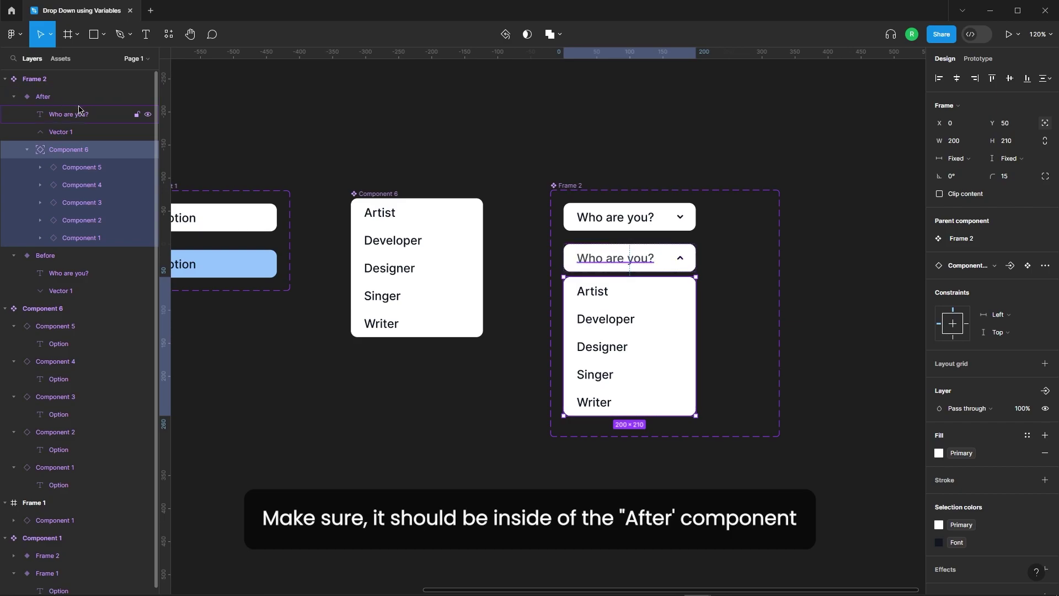
pyautogui.click(739, 305)
pyautogui.click(654, 224)
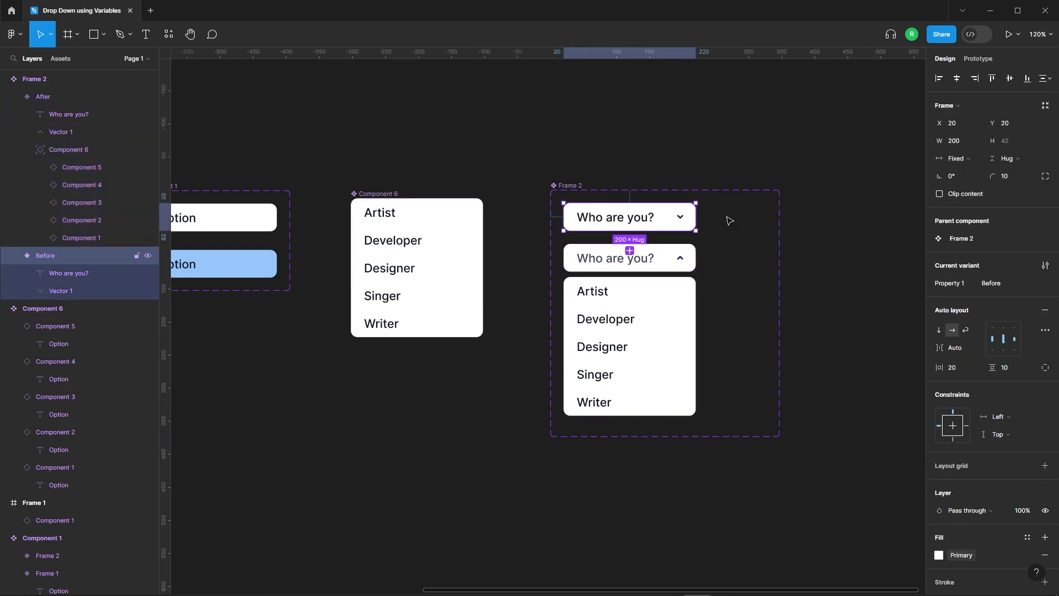
pyautogui.click(872, 307)
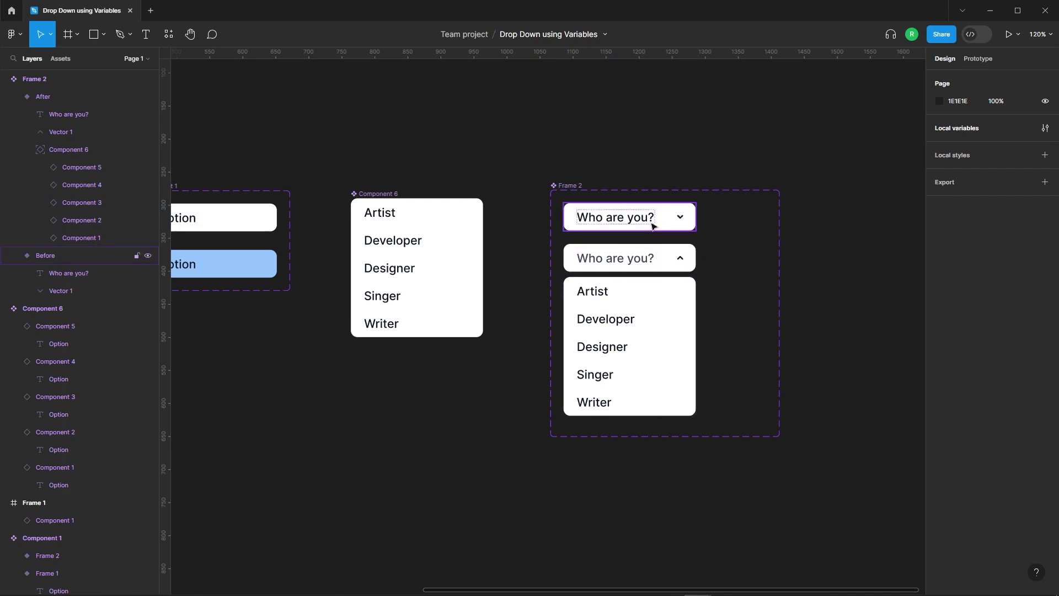
pyautogui.click(668, 217)
# Link the closed Before variant to After with Smart animate, Gentle easing, 200ms
pyautogui.hotkey('shift', 'e')
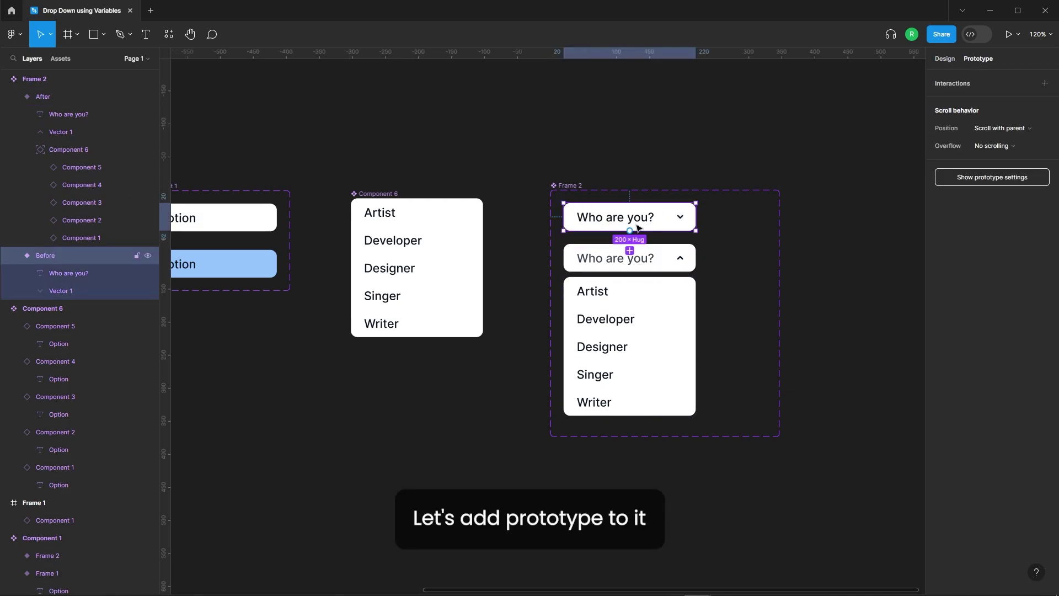
pyautogui.moveTo(629, 230); pyautogui.dragTo(629, 258)
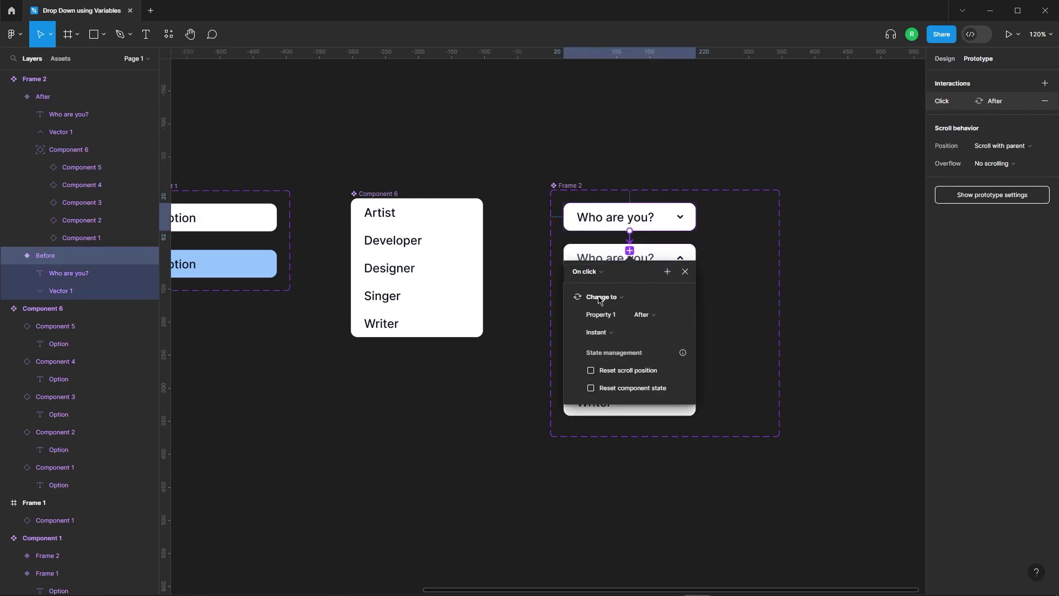
pyautogui.click(597, 332)
pyautogui.click(613, 357)
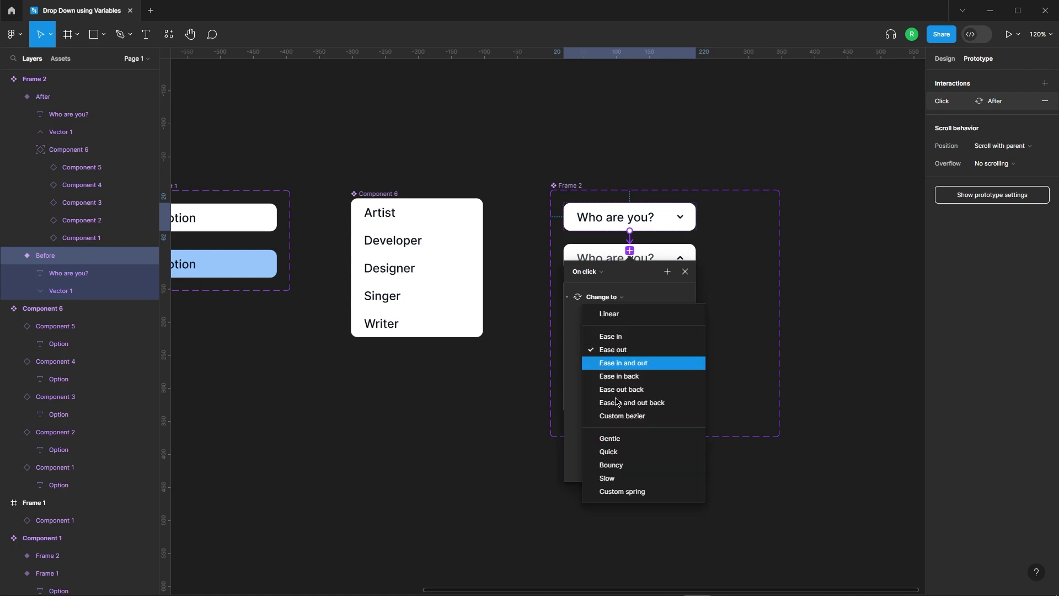
pyautogui.click(612, 438)
pyautogui.click(672, 356)
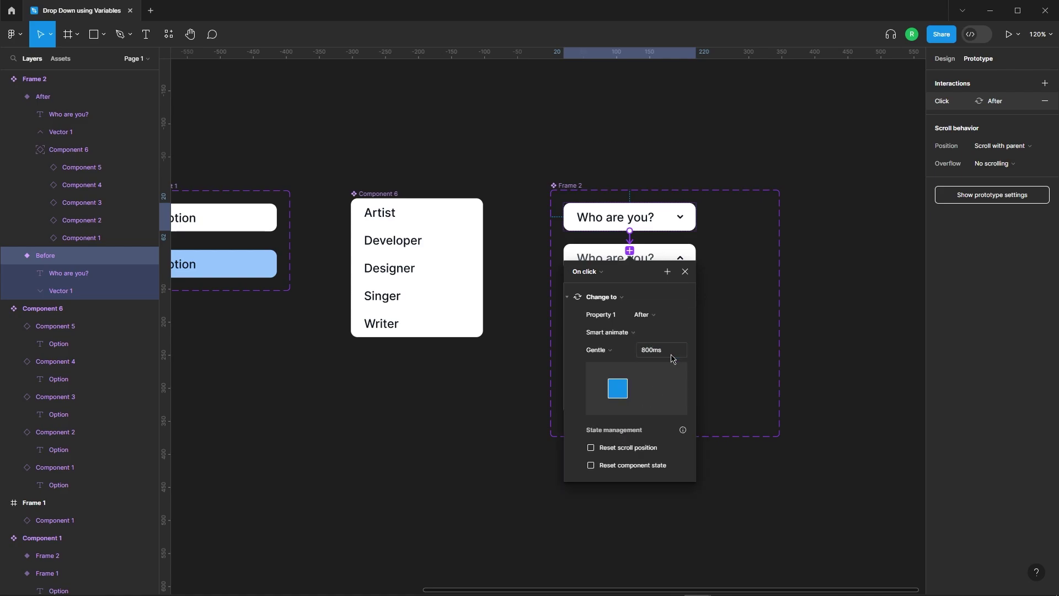
pyautogui.write('200')
pyautogui.press('Return')
# Link the open After variant back to Before on click
pyautogui.click(684, 271)
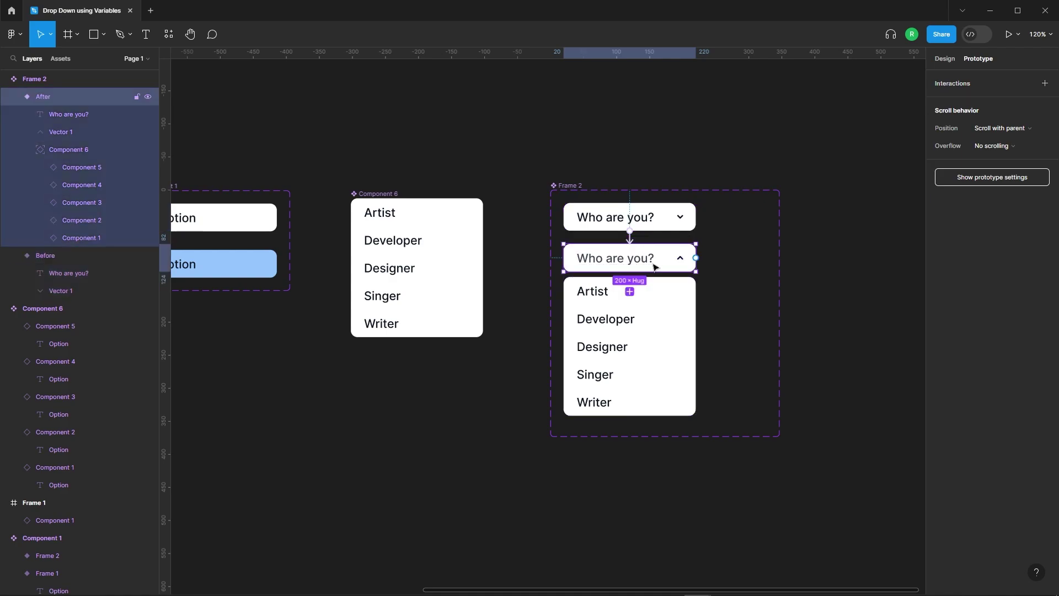
pyautogui.moveTo(695, 258); pyautogui.dragTo(653, 220)
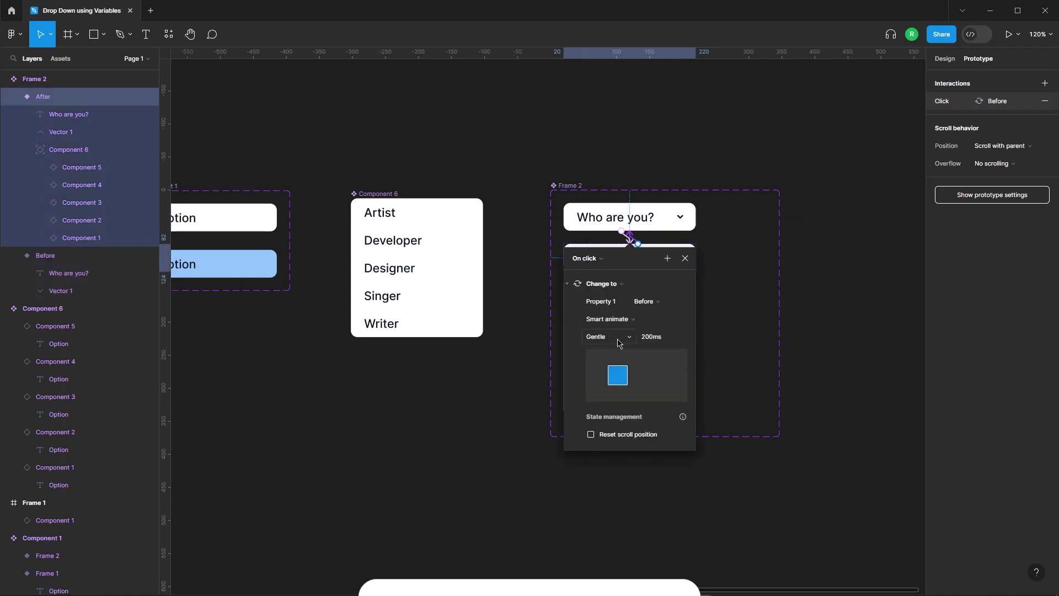
pyautogui.click(685, 258)
pyautogui.click(819, 210)
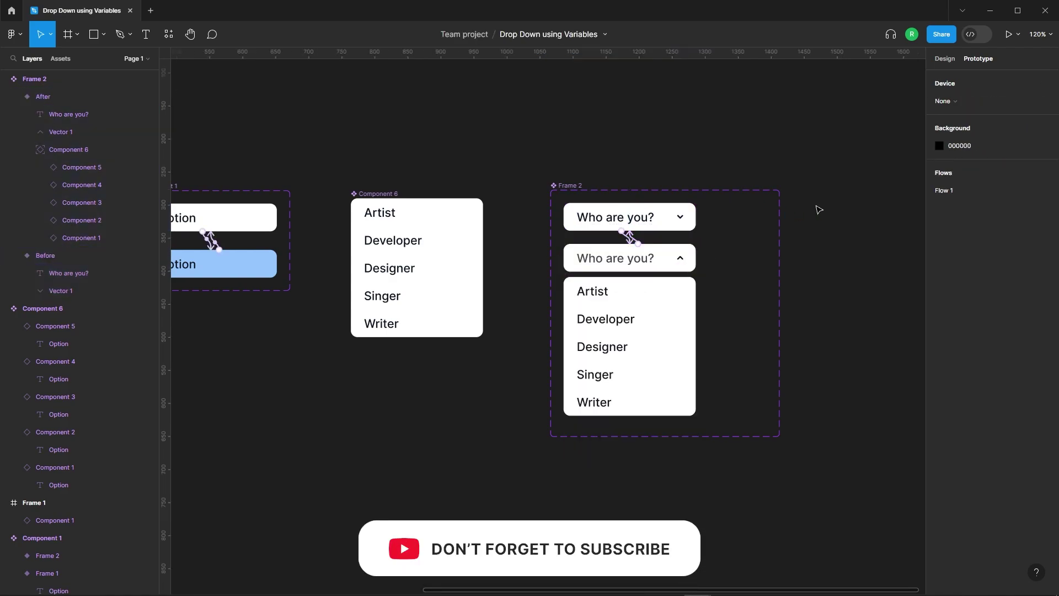
pyautogui.scroll(-5, 824, 180)
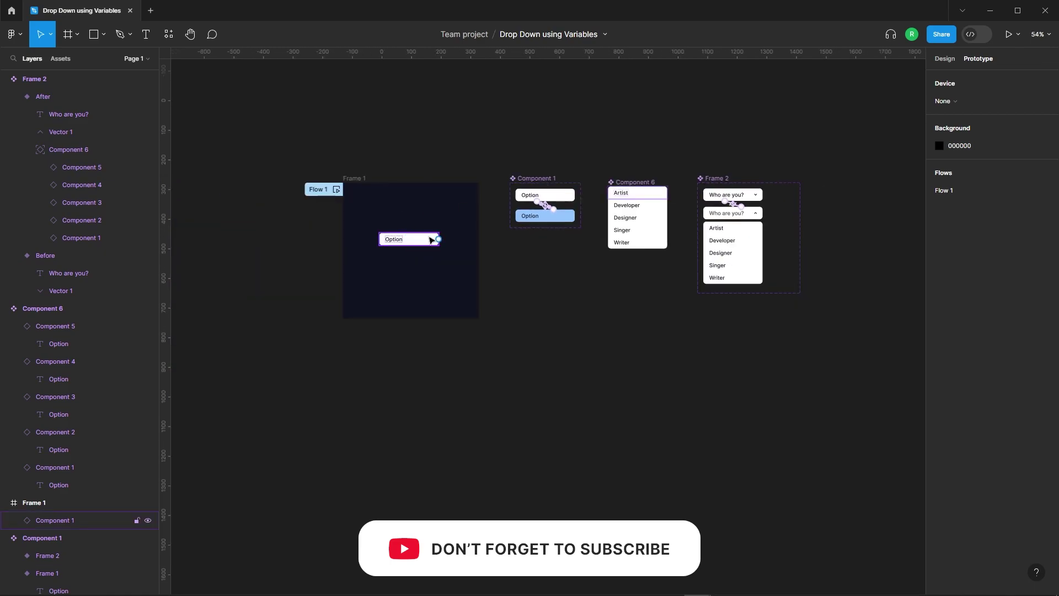
# Replace the Option instance in Frame 1 with a Who are you? dropdown from Assets
pyautogui.click(431, 240)
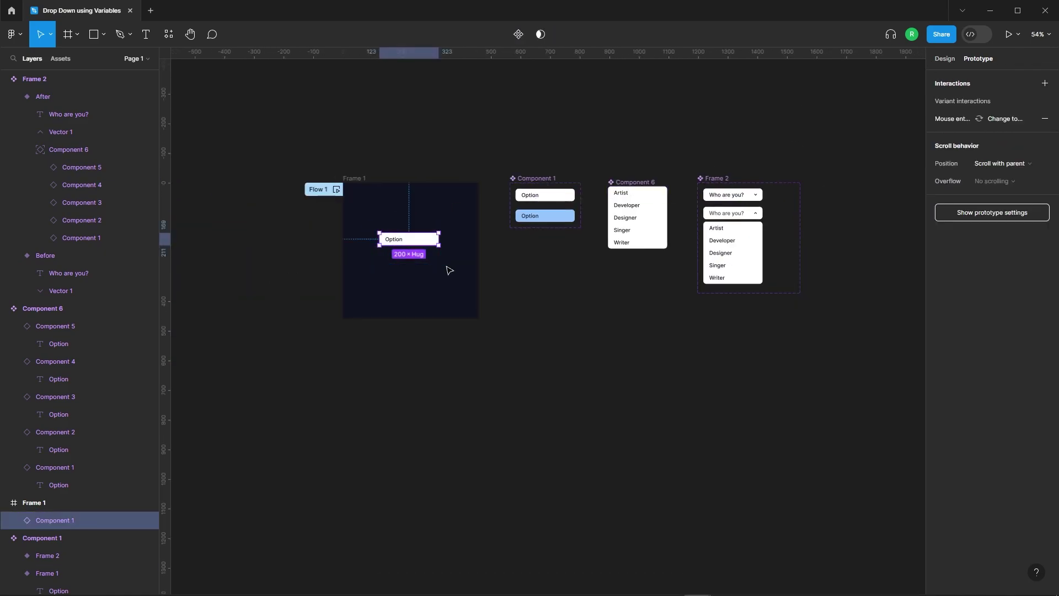
pyautogui.press('Delete')
pyautogui.click(61, 59)
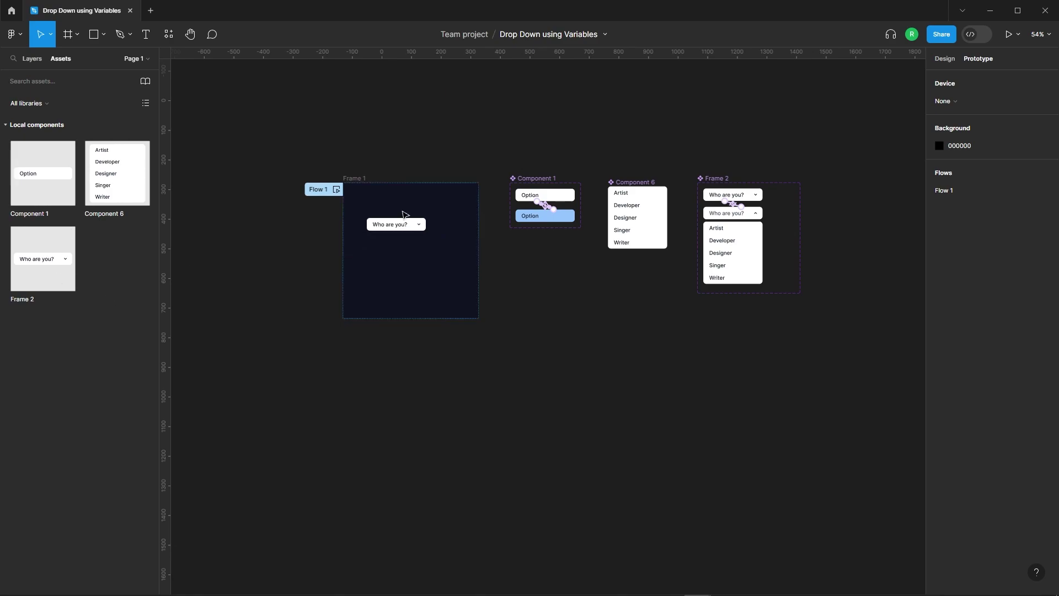
pyautogui.moveTo(71, 285); pyautogui.dragTo(418, 215)
pyautogui.click(368, 231)
# Preview Flow 1 and confirm the dropdown opens to show its options
pyautogui.click(337, 190)
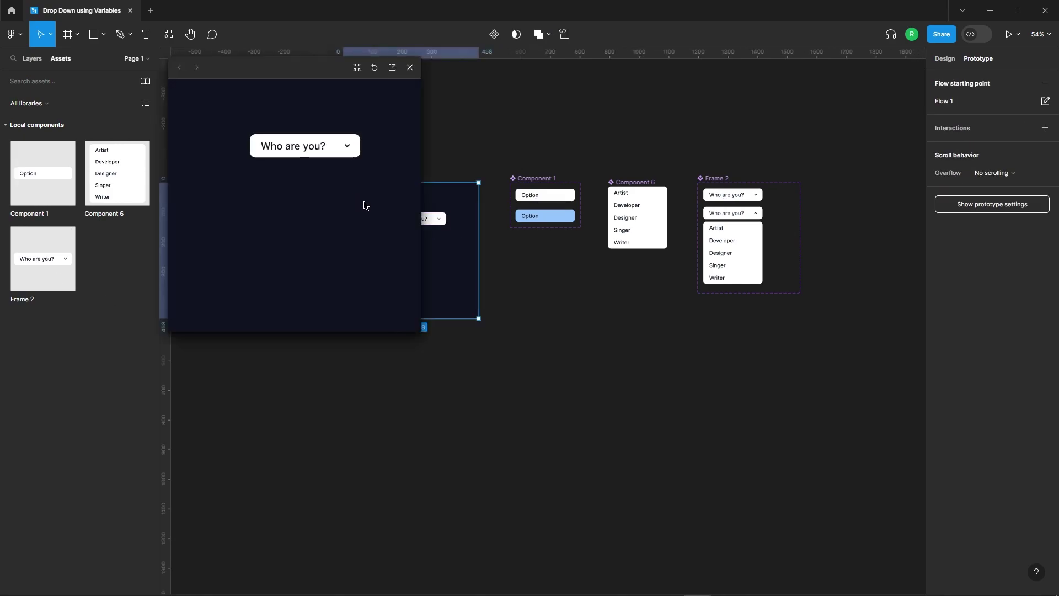
pyautogui.click(346, 147)
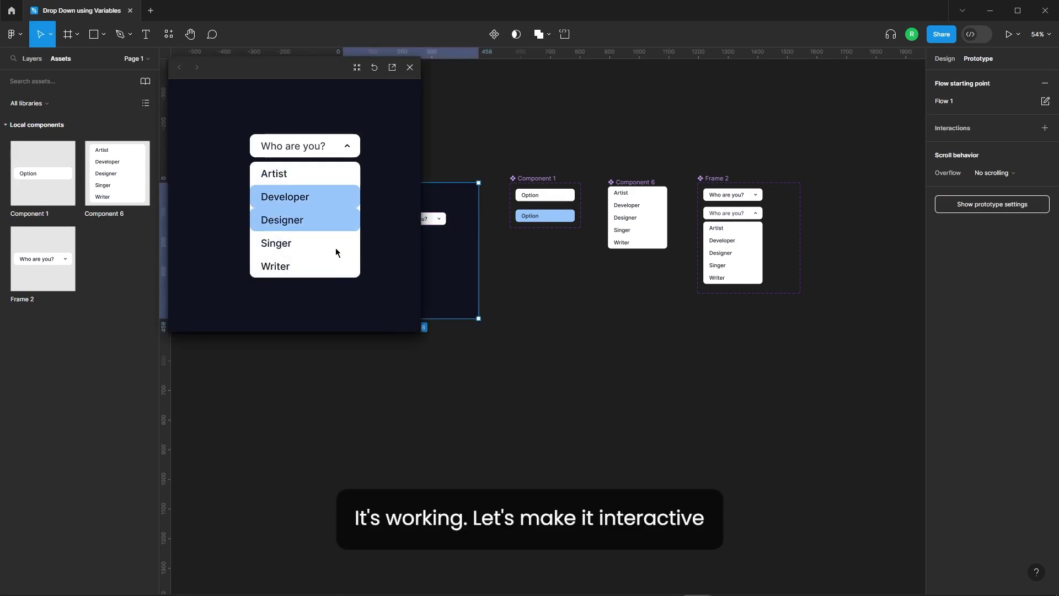
pyautogui.click(409, 68)
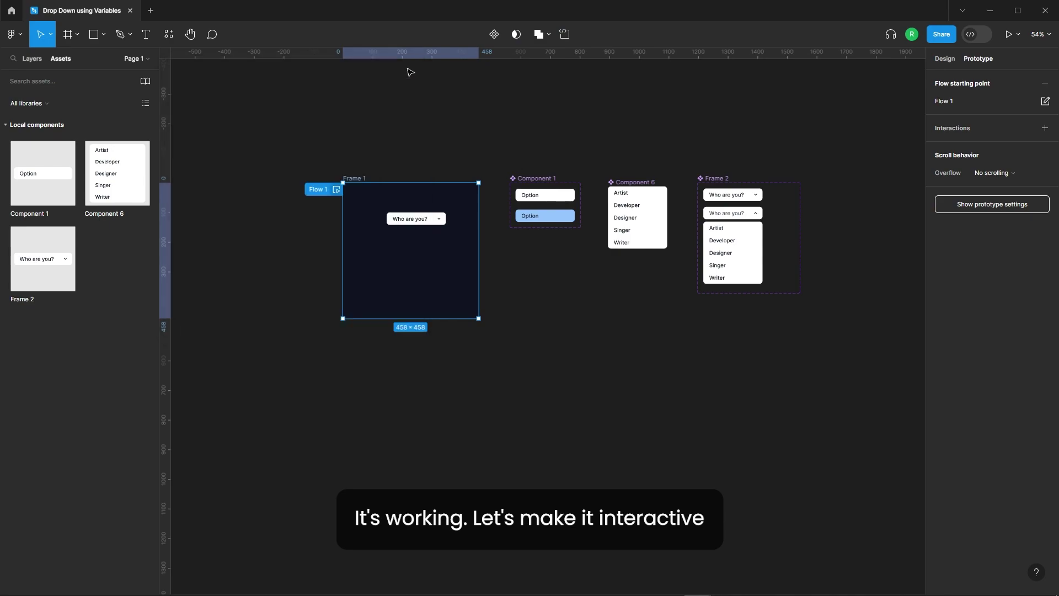
pyautogui.click(598, 133)
pyautogui.keyDown('ctrl'); pyautogui.scroll(3, 855, 176); pyautogui.keyUp('ctrl')
pyautogui.keyDown('ctrl'); pyautogui.scroll(3, 854, 176); pyautogui.keyUp('ctrl')
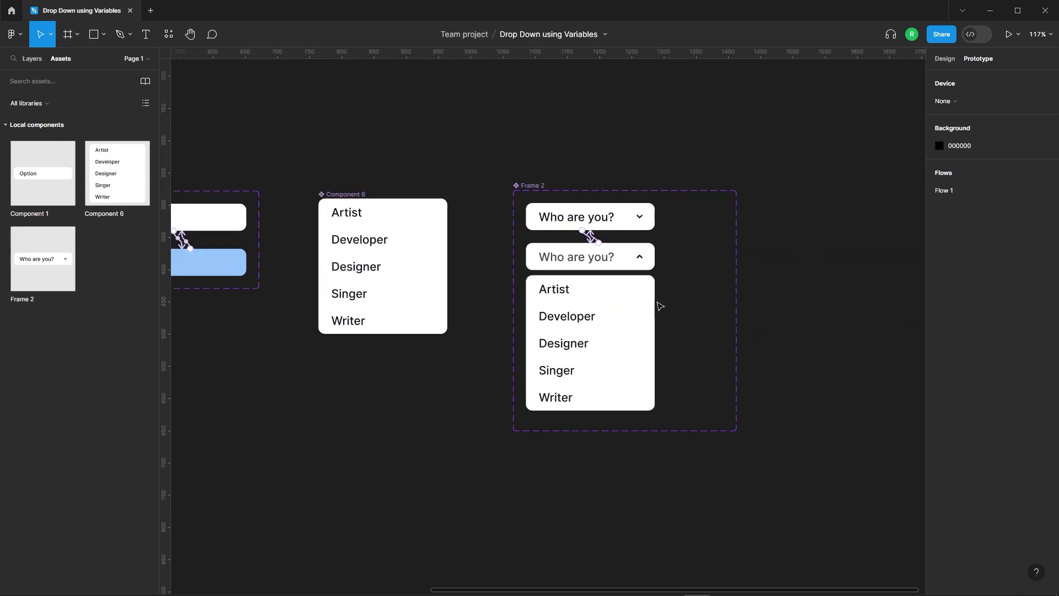
# Give the Artist text an On click action setting variable Placeholder to Opt1
pyautogui.click(651, 306)
pyautogui.click(559, 293)
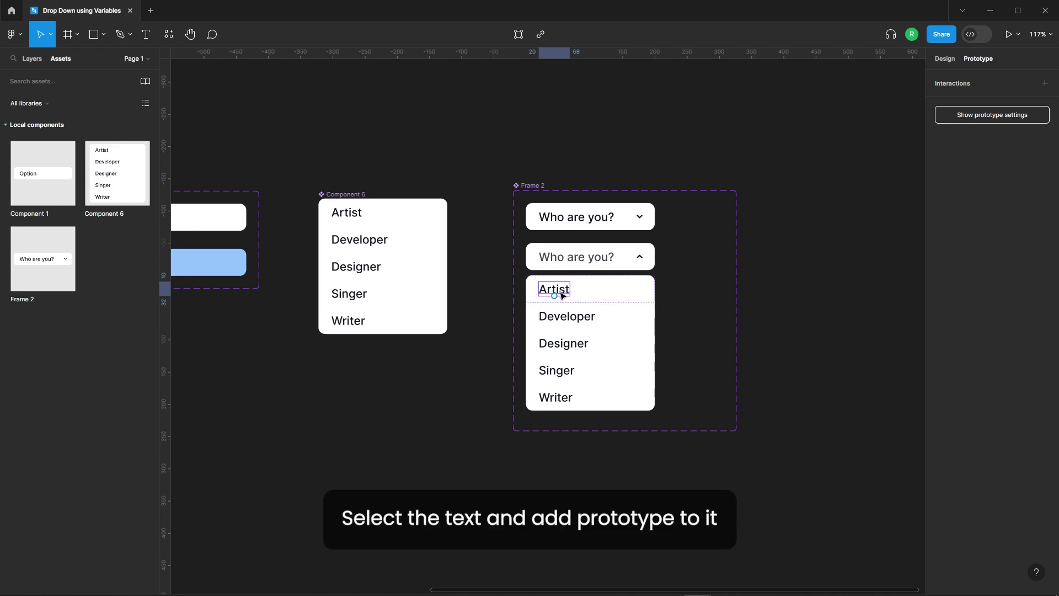
pyautogui.click(969, 85)
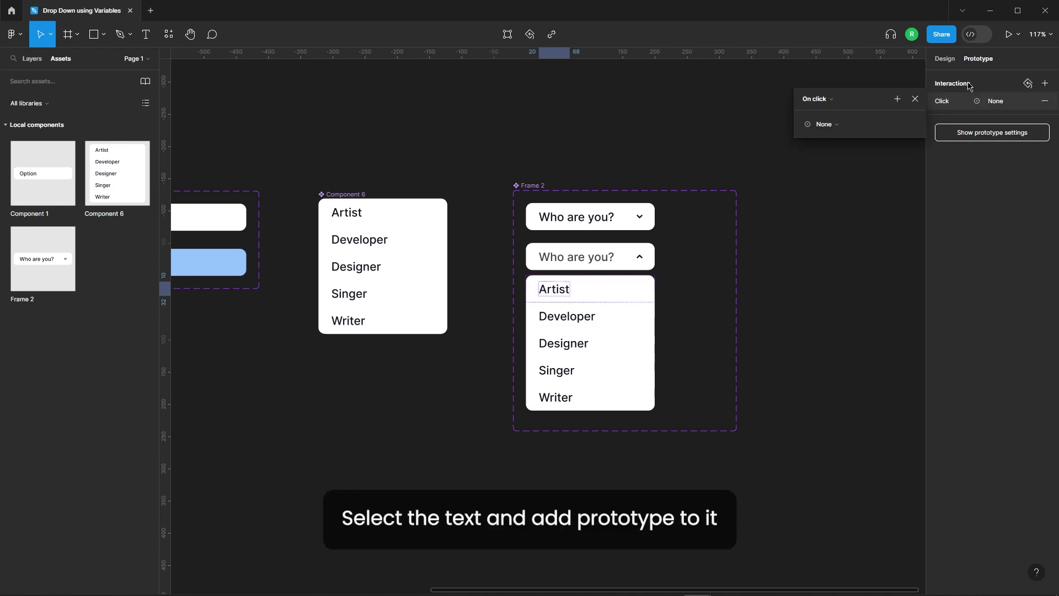
pyautogui.click(825, 124)
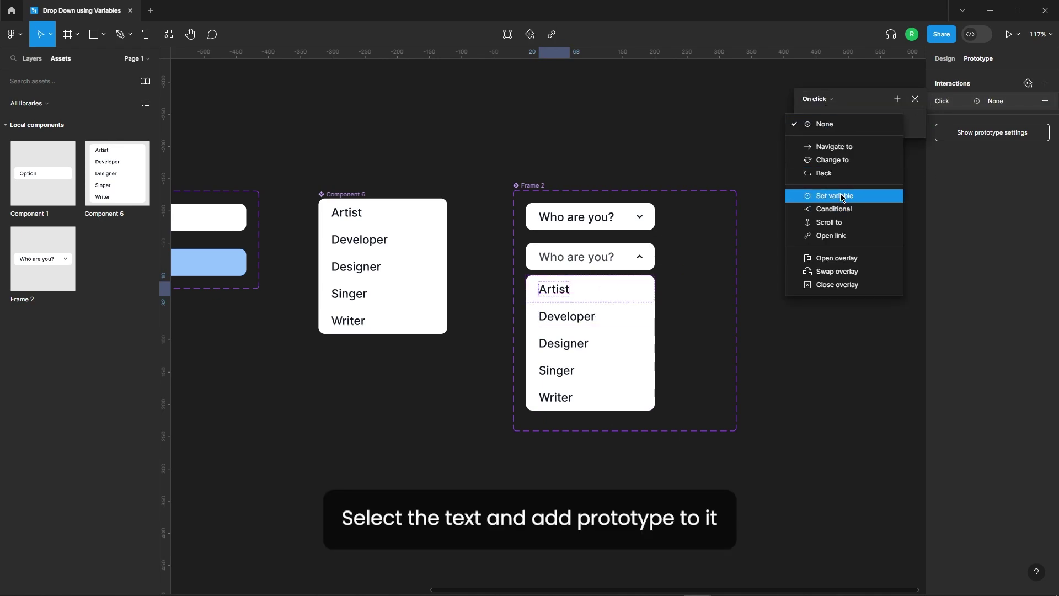
pyautogui.click(830, 210)
pyautogui.click(887, 193)
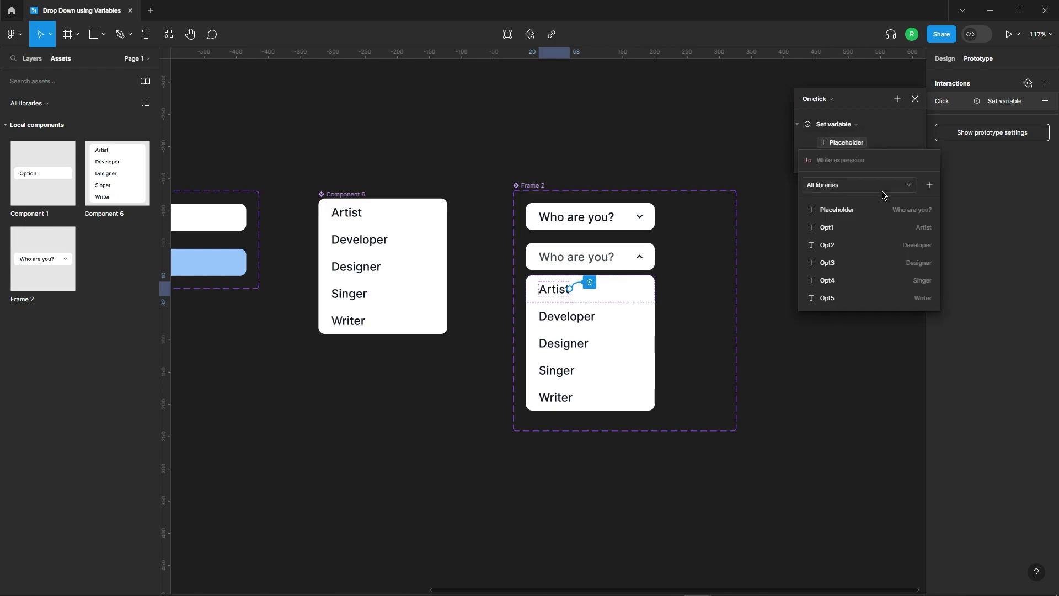
pyautogui.click(859, 231)
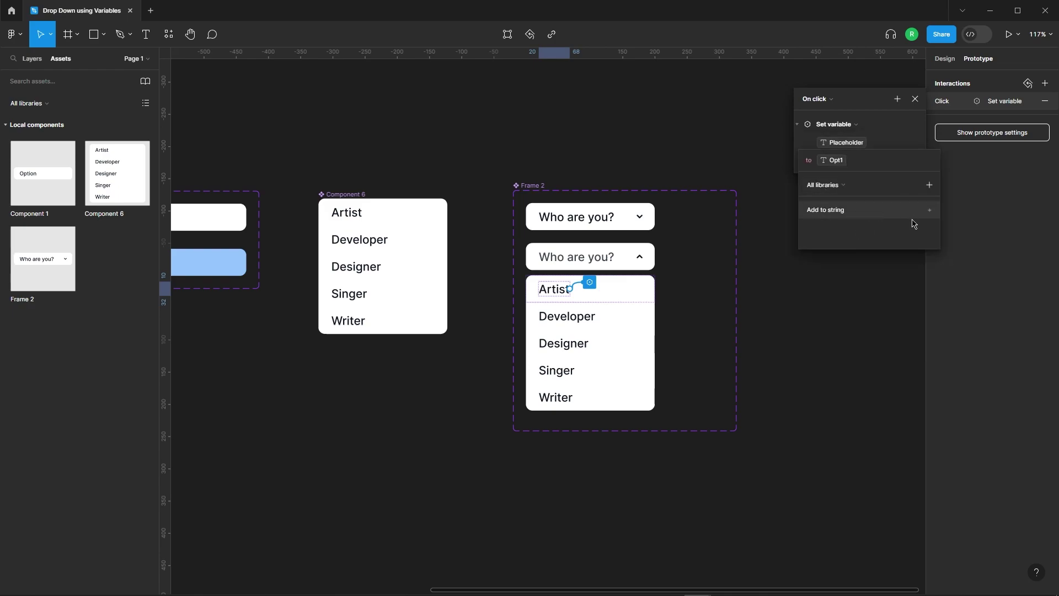
pyautogui.click(908, 141)
# Add a second Change to action returning the dropdown to Property 1 Before
pyautogui.click(897, 99)
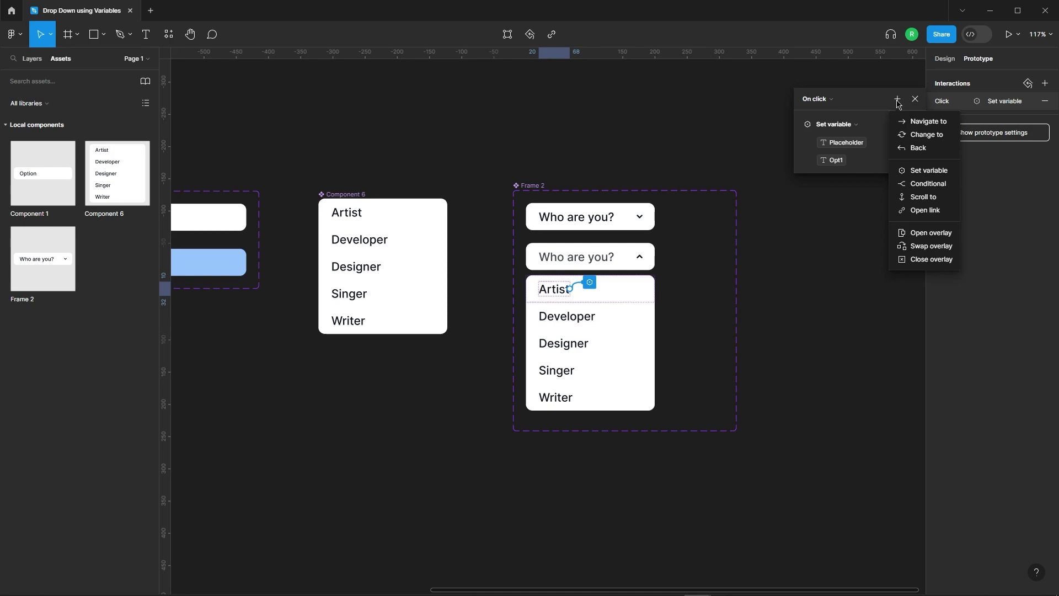
pyautogui.click(925, 134)
pyautogui.click(873, 197)
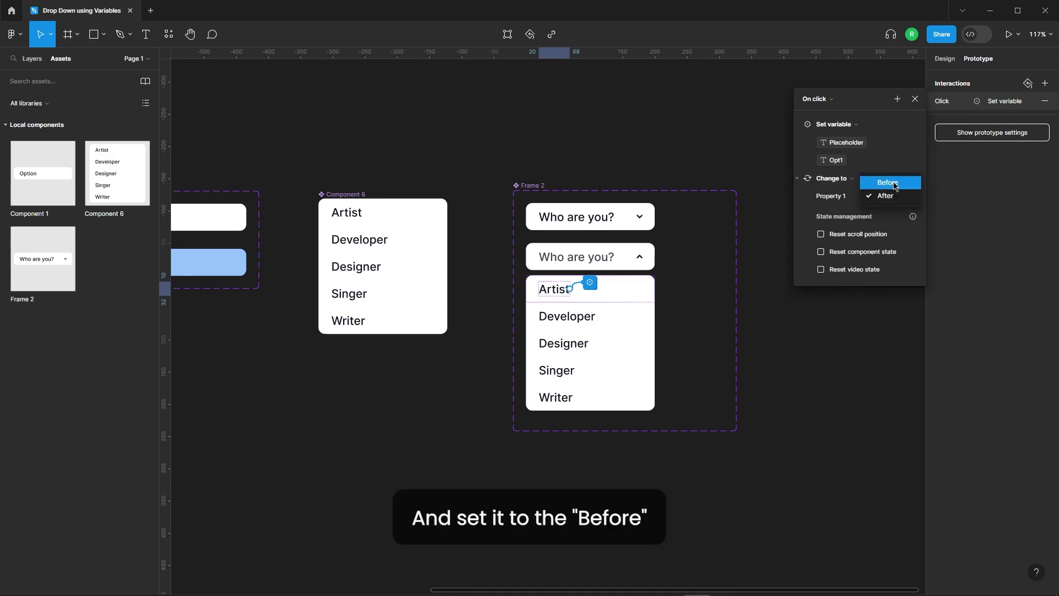
pyautogui.click(889, 179)
pyautogui.click(915, 98)
pyautogui.click(763, 212)
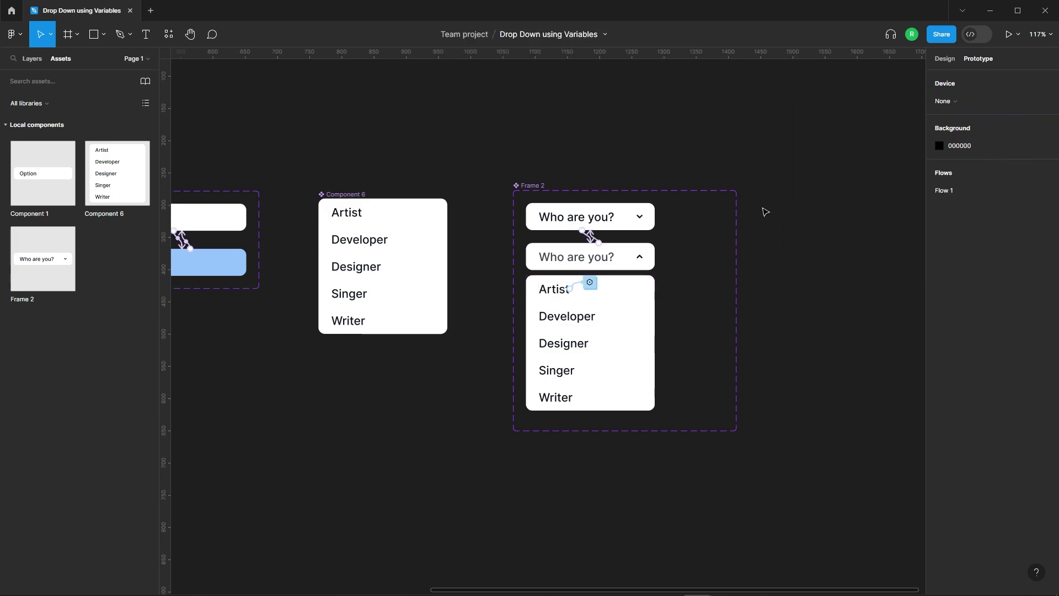
pyautogui.scroll(-5, 761, 215)
# Preview Flow 1, pick Artist, verify the label reads Artist, then close the preview
pyautogui.click(295, 211)
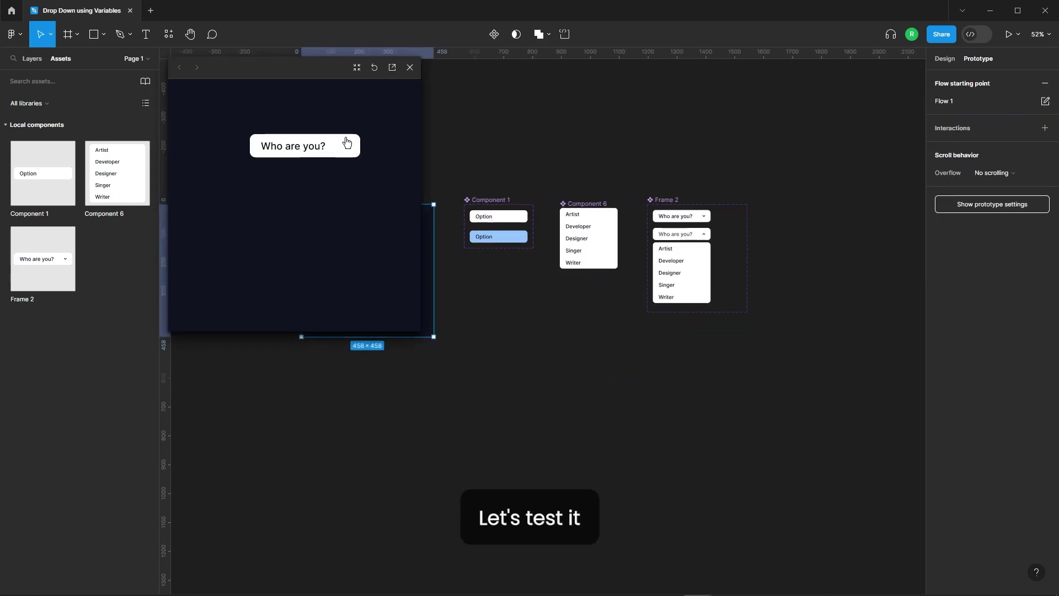
pyautogui.click(270, 175)
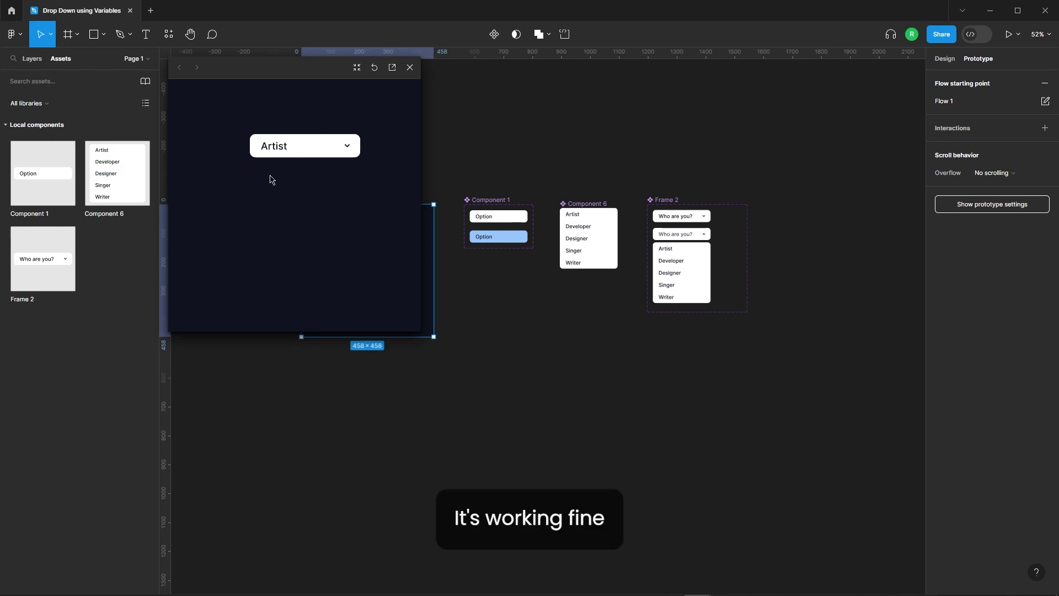
pyautogui.click(300, 146)
pyautogui.click(282, 173)
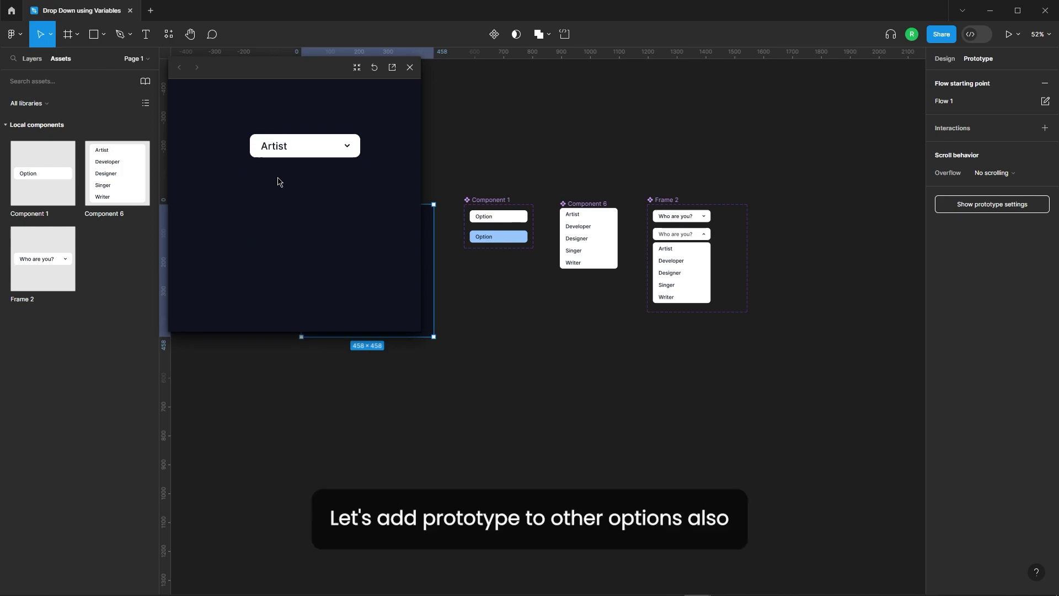
pyautogui.click(411, 68)
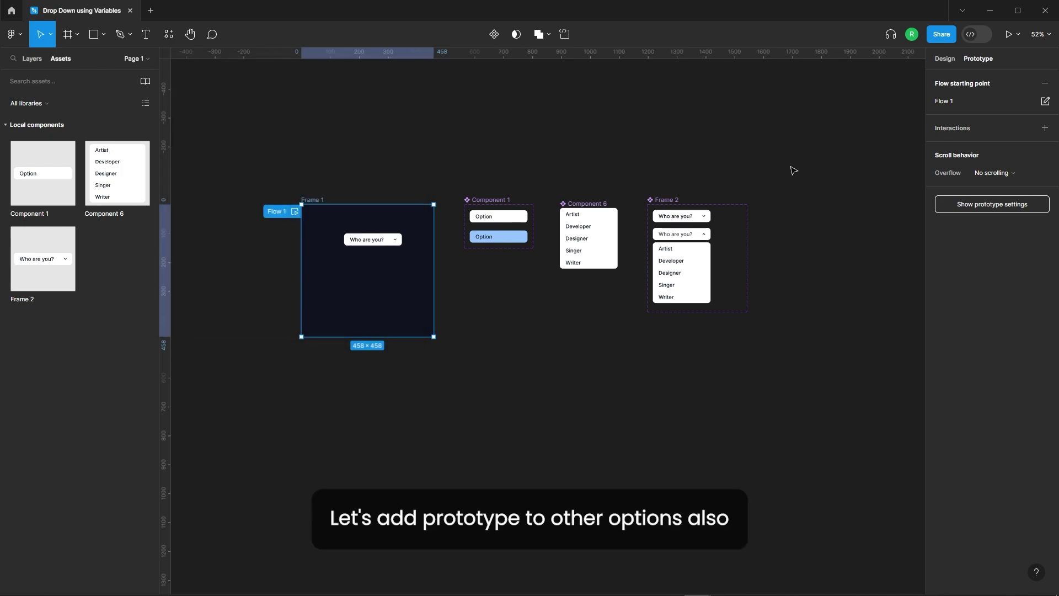
pyautogui.click(795, 177)
# Copy Artist's click interaction and paste it onto Developer, Designer, Singer and Writer
pyautogui.scroll(5, 805, 215)
pyautogui.click(422, 285)
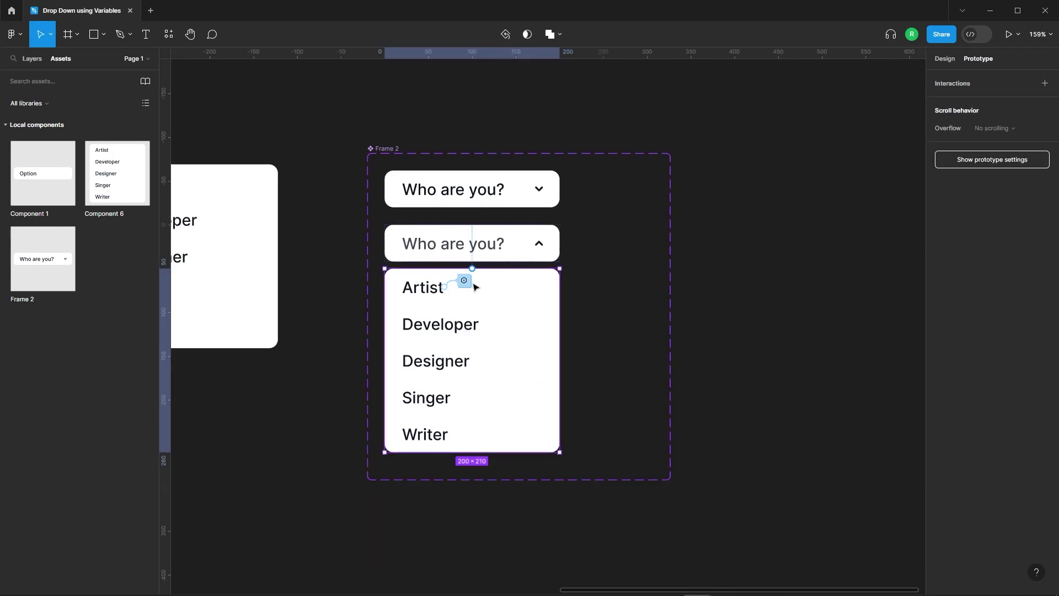
pyautogui.click(464, 280)
pyautogui.click(937, 102)
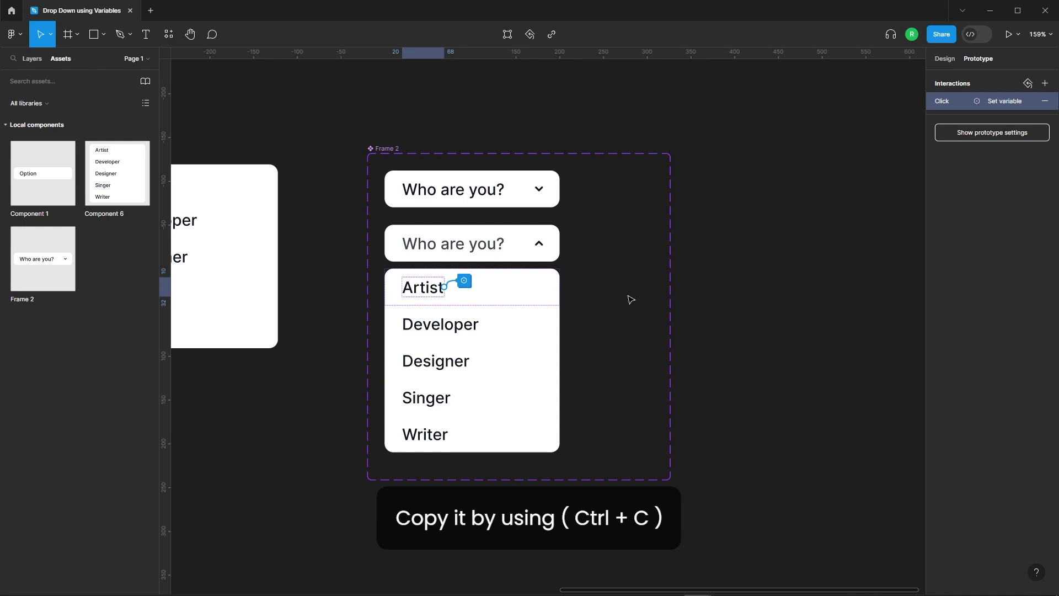
pyautogui.click(439, 324)
pyautogui.keyDown('shift'); pyautogui.click(435, 361); pyautogui.keyUp('shift')
pyautogui.keyDown('shift'); pyautogui.click(436, 401); pyautogui.keyUp('shift')
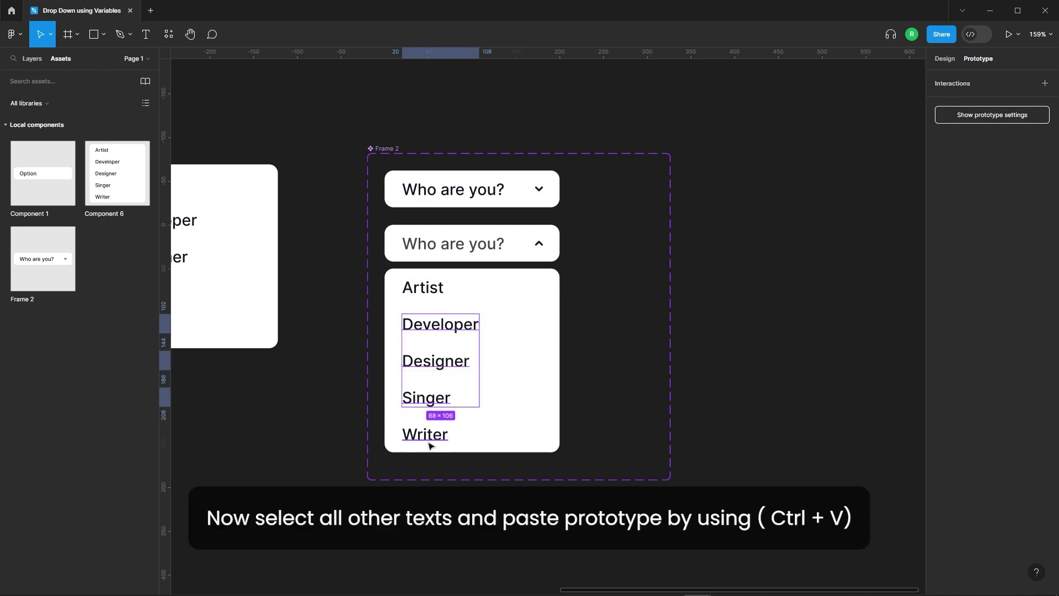
pyautogui.keyDown('shift'); pyautogui.click(426, 435); pyautogui.keyUp('shift')
pyautogui.hotkey('ctrl', 'v')
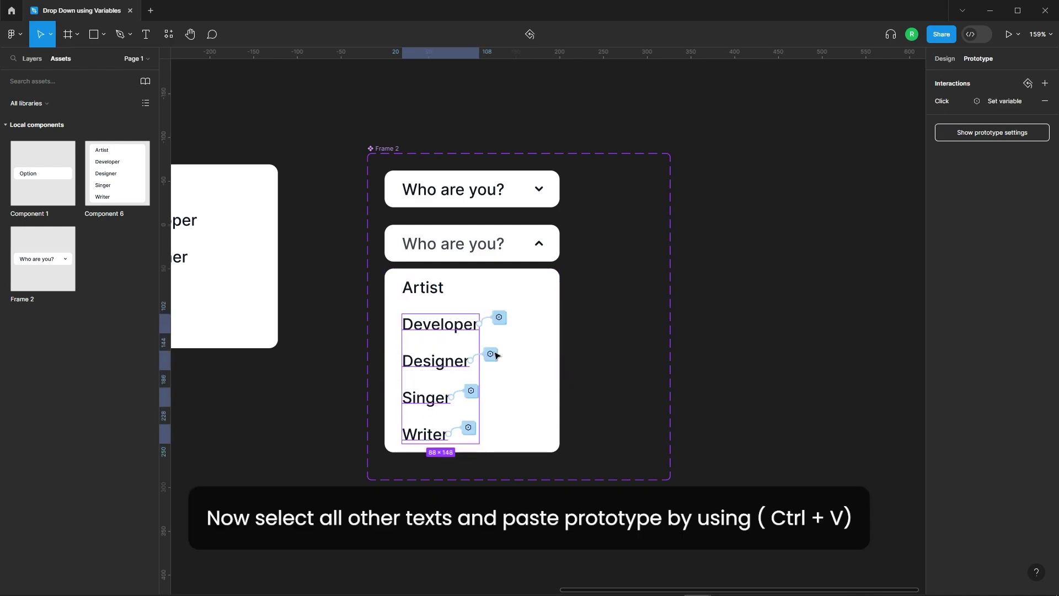
# Change Developer's Set variable value to Opt2
pyautogui.click(499, 318)
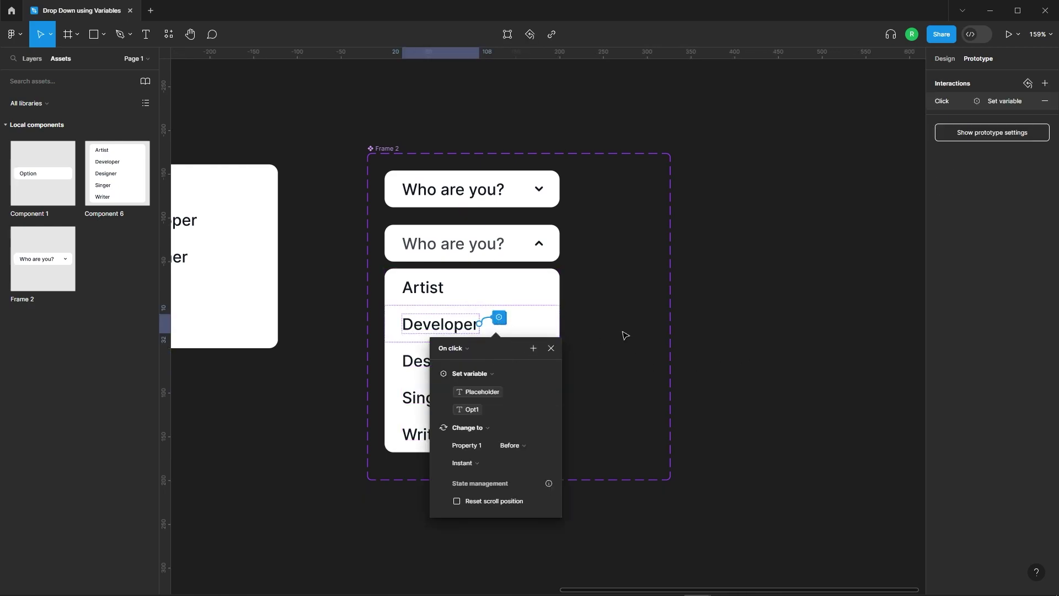
pyautogui.click(471, 411)
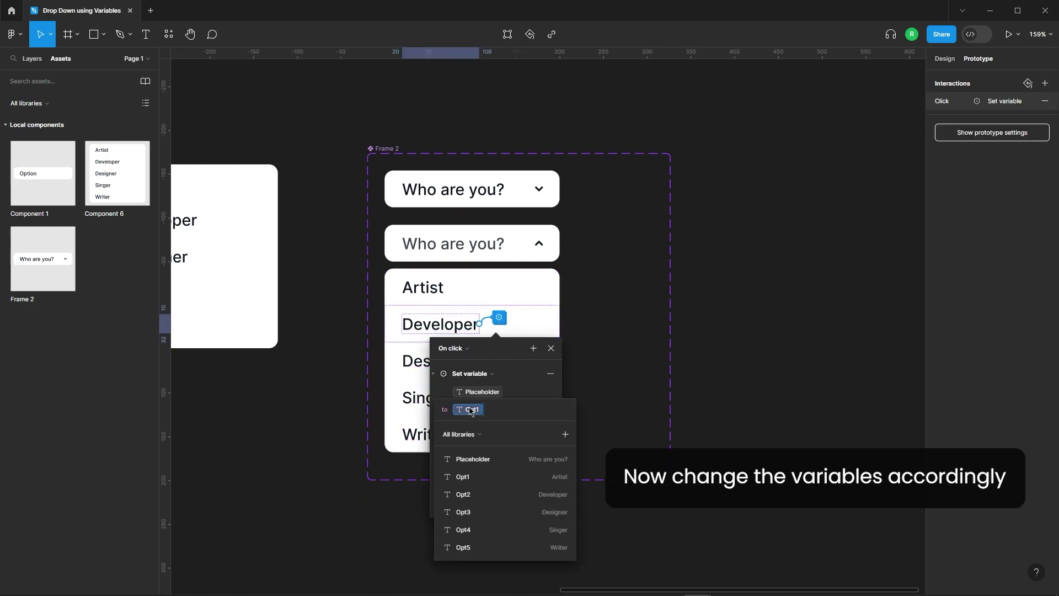
pyautogui.click(471, 494)
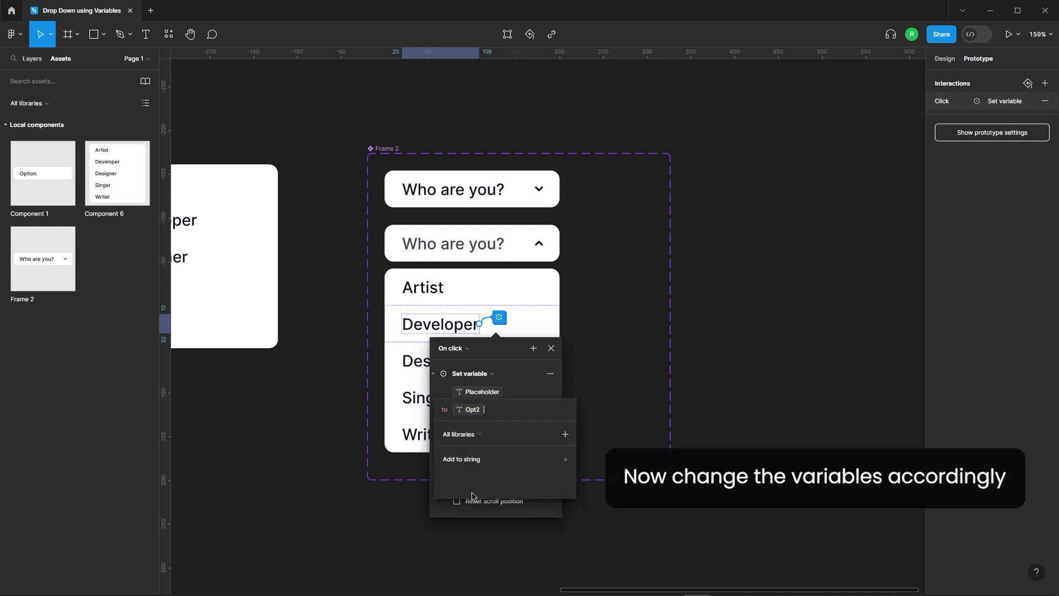
pyautogui.click(551, 348)
pyautogui.scroll(-1, 582, 331)
# Change Designer's Set variable value to Opt3
pyautogui.click(451, 342)
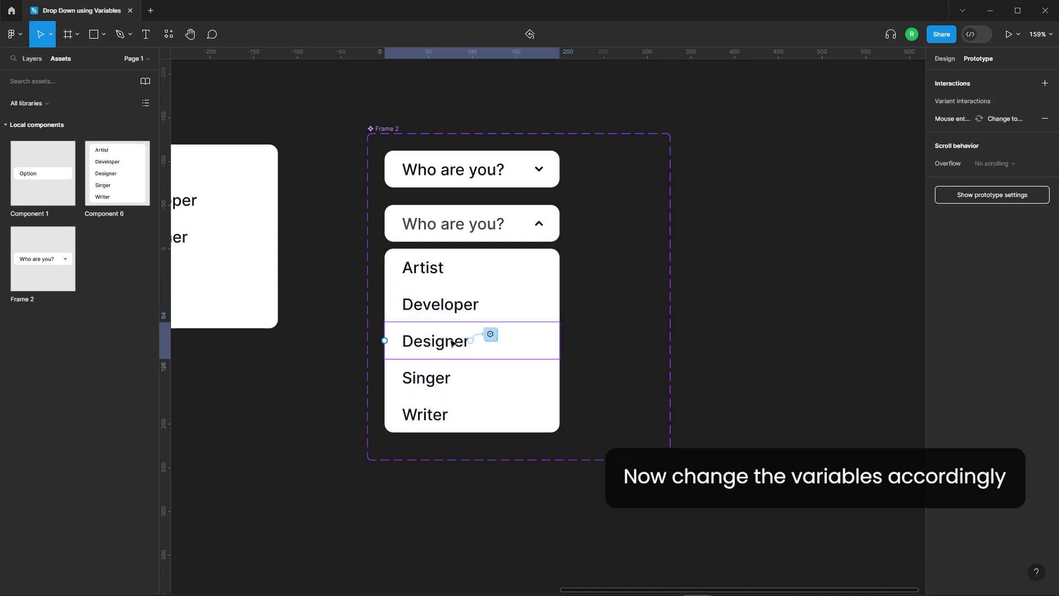
pyautogui.click(499, 340)
pyautogui.click(470, 426)
pyautogui.click(471, 516)
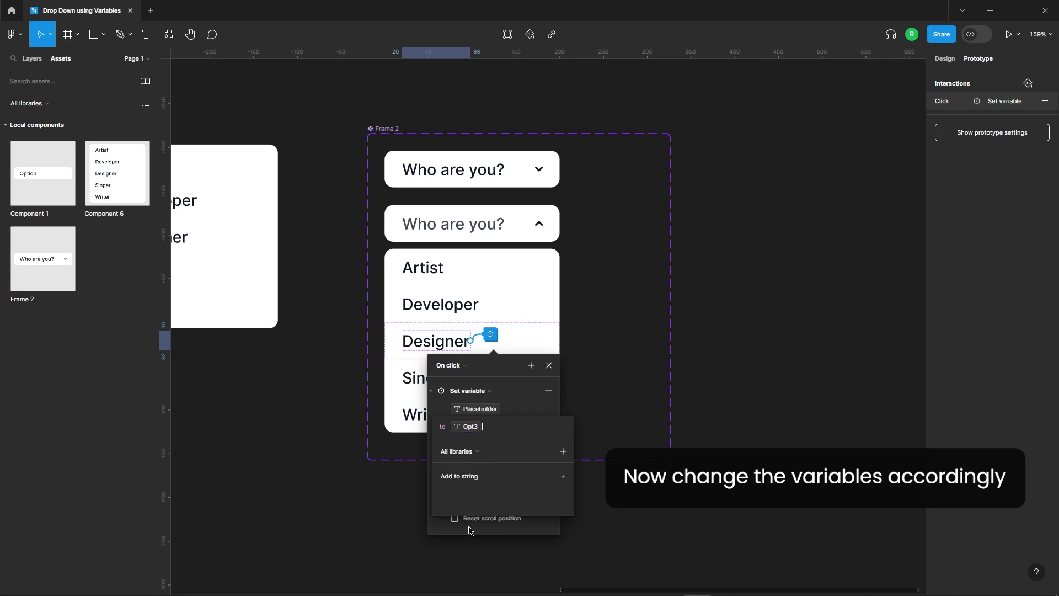
pyautogui.scroll(-4, 629, 320)
pyautogui.scroll(-1, 629, 320)
pyautogui.click(629, 320)
pyautogui.scroll(-1, 629, 319)
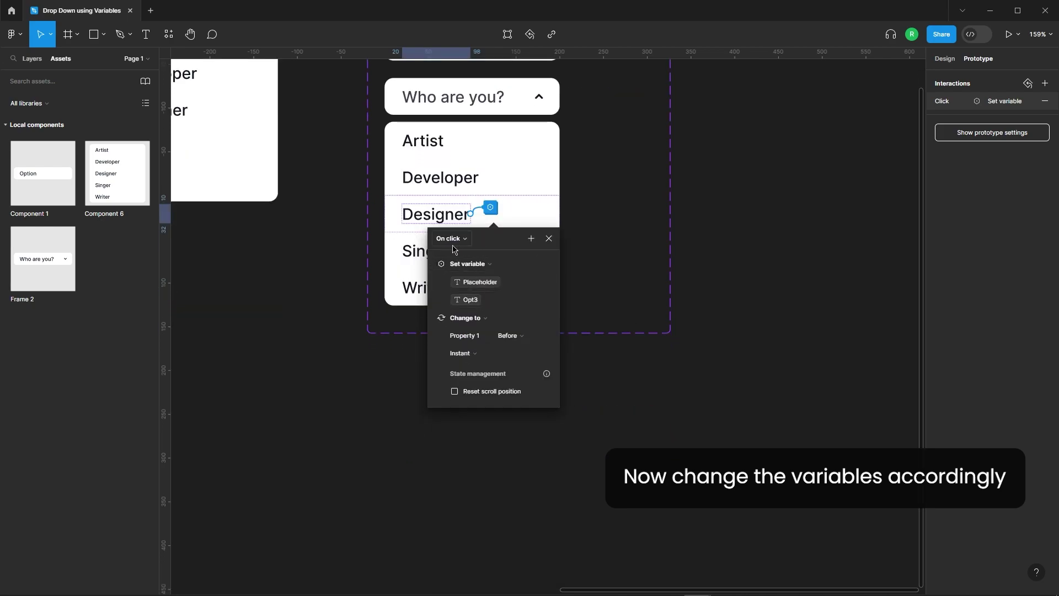
pyautogui.click(419, 251)
# Set Singer's value to Opt4 and Writer's value to Opt5
pyautogui.click(471, 244)
pyautogui.click(453, 342)
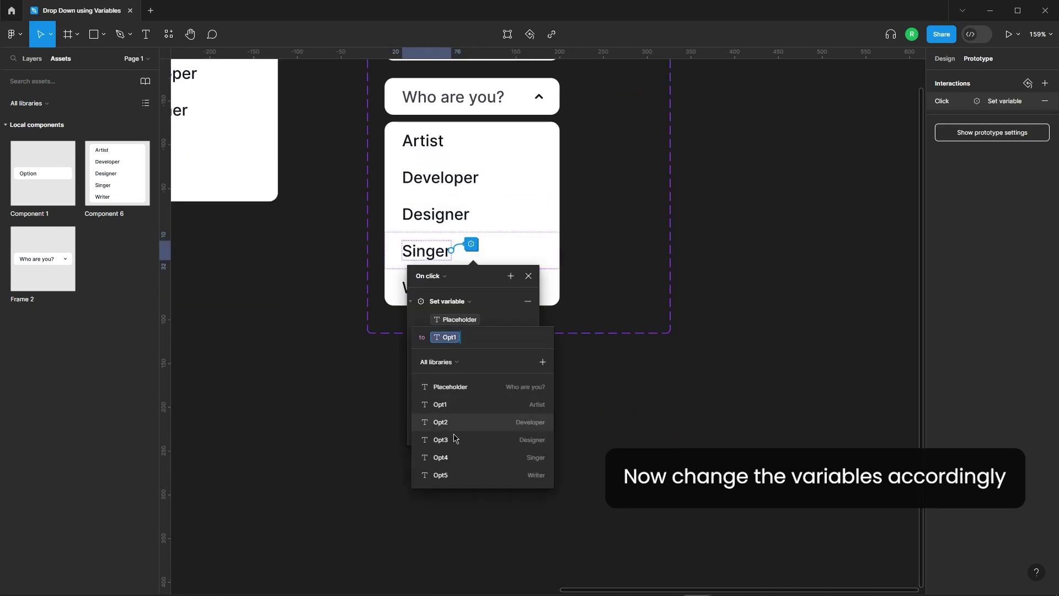
pyautogui.click(449, 457)
pyautogui.click(631, 390)
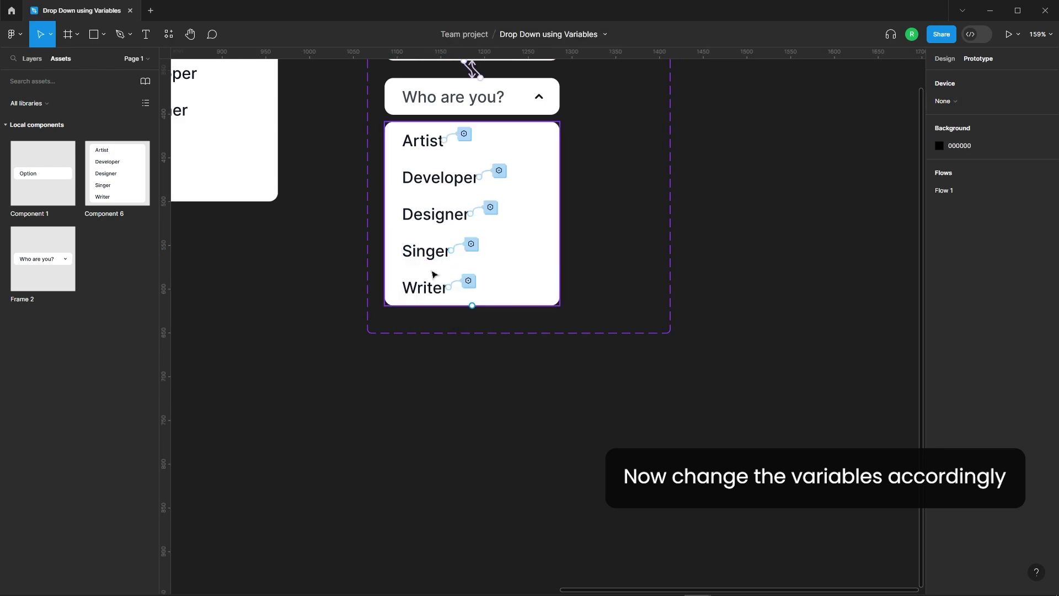
pyautogui.click(469, 281)
pyautogui.click(441, 365)
pyautogui.click(431, 508)
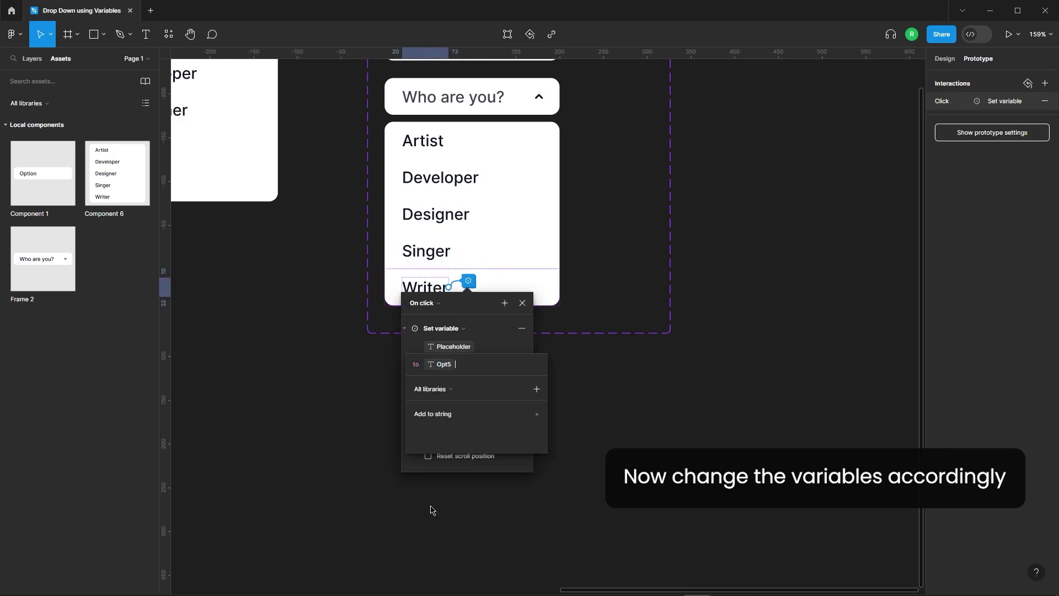
pyautogui.click(649, 397)
pyautogui.scroll(-5, 797, 406)
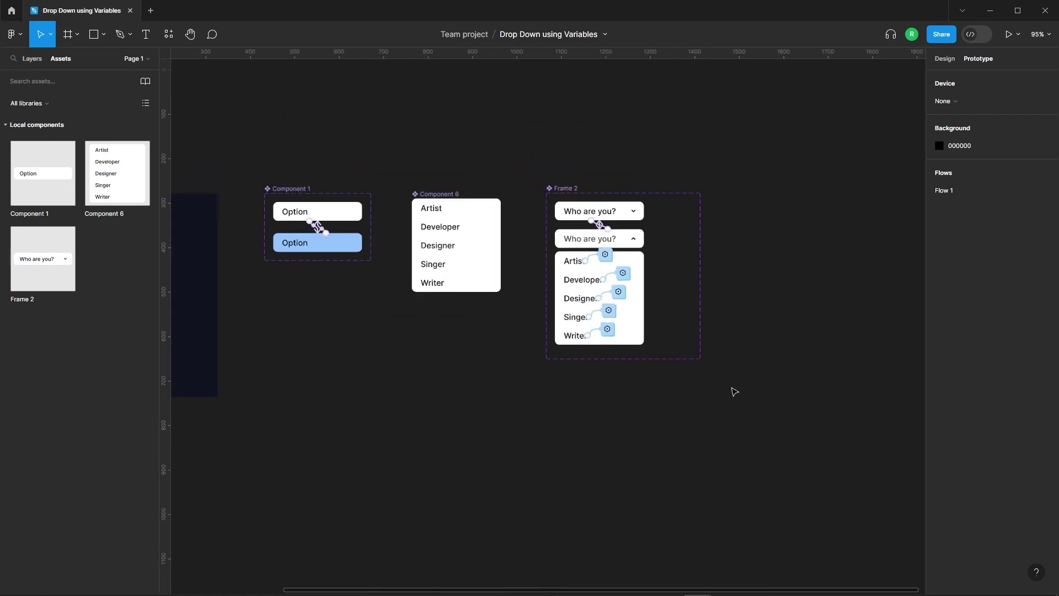
pyautogui.scroll(-3, 785, 308)
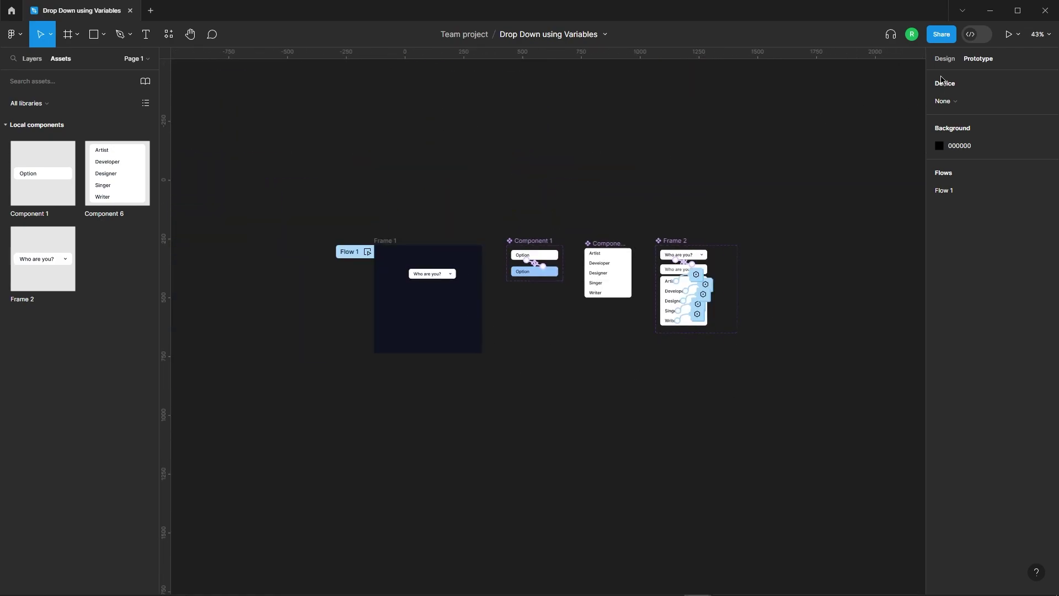
# Centre the dropdown in Frame 1 and start the prototype presentation
pyautogui.hotkey('shift', 'e')
pyautogui.scroll(4, 474, 256)
pyautogui.moveTo(418, 290); pyautogui.dragTo(403, 295)
pyautogui.click(342, 264)
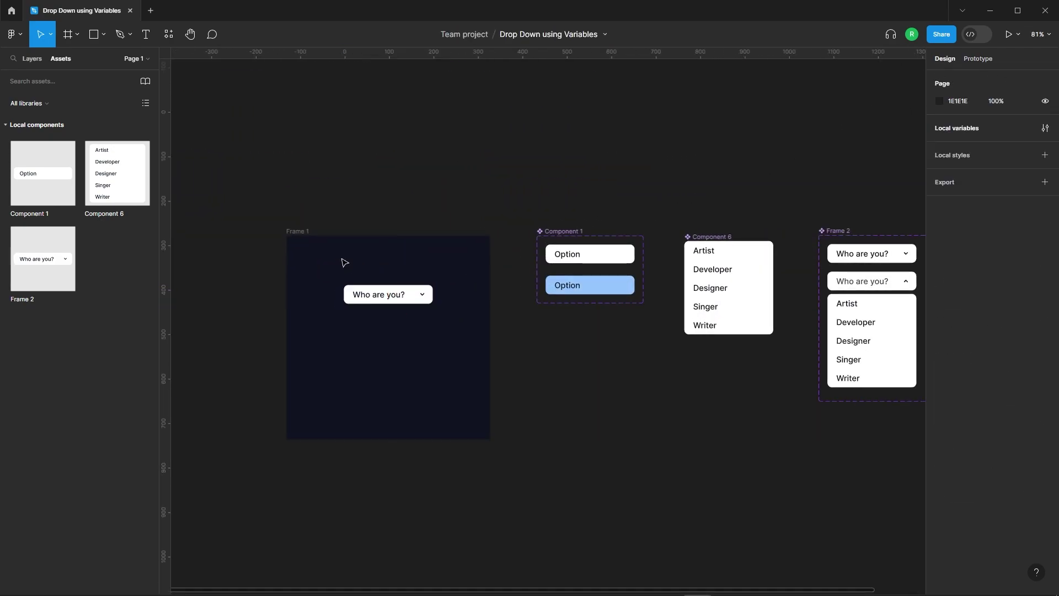
pyautogui.click(295, 231)
pyautogui.click(1008, 35)
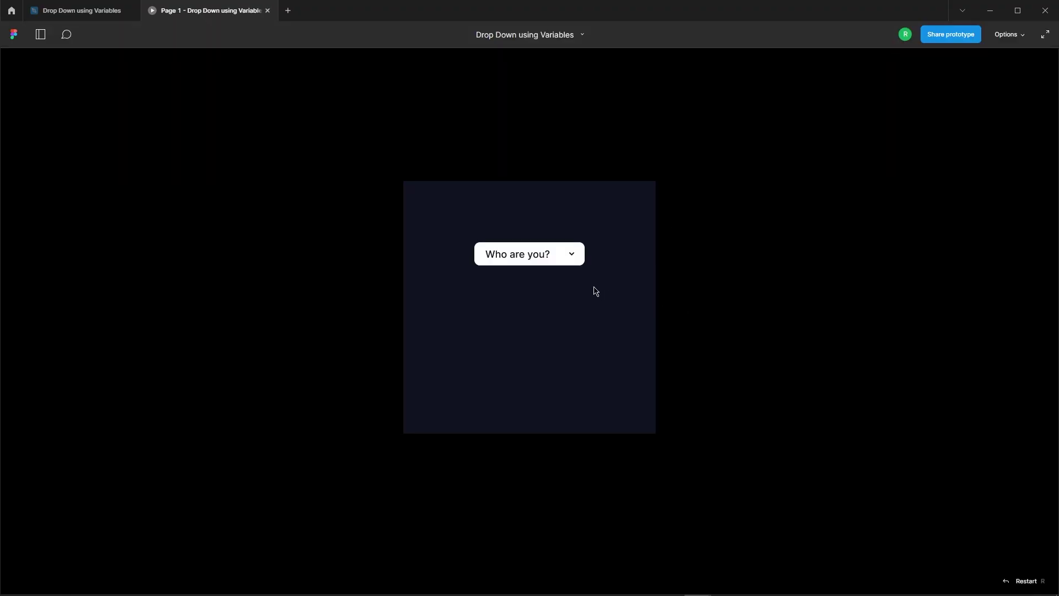
# Pick Singer, Designer, Developer, Writer and Artist in turn, checking the label updates each time
pyautogui.click(549, 259)
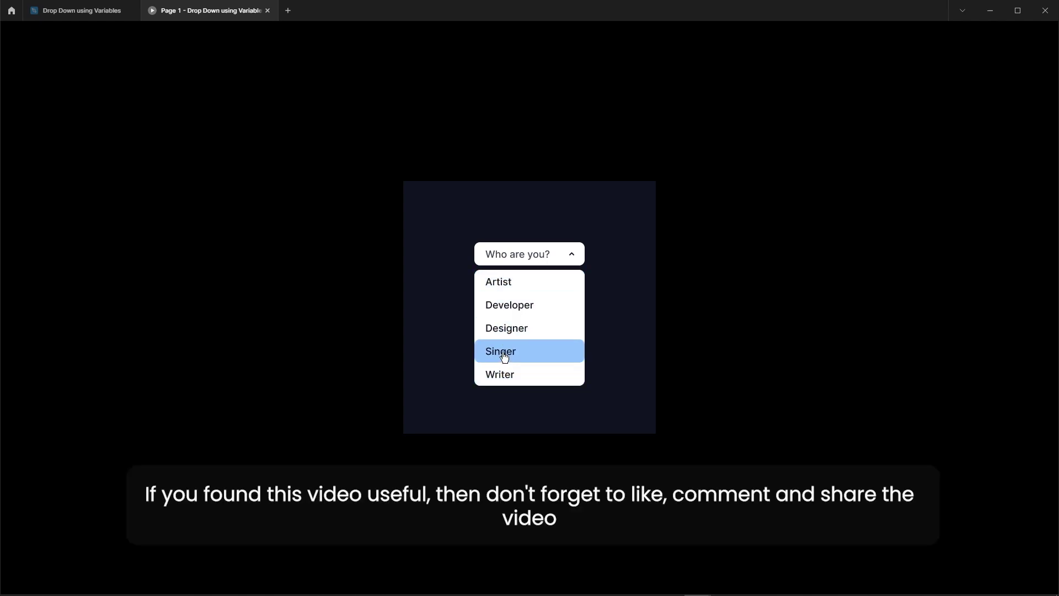
pyautogui.click(502, 355)
pyautogui.click(505, 263)
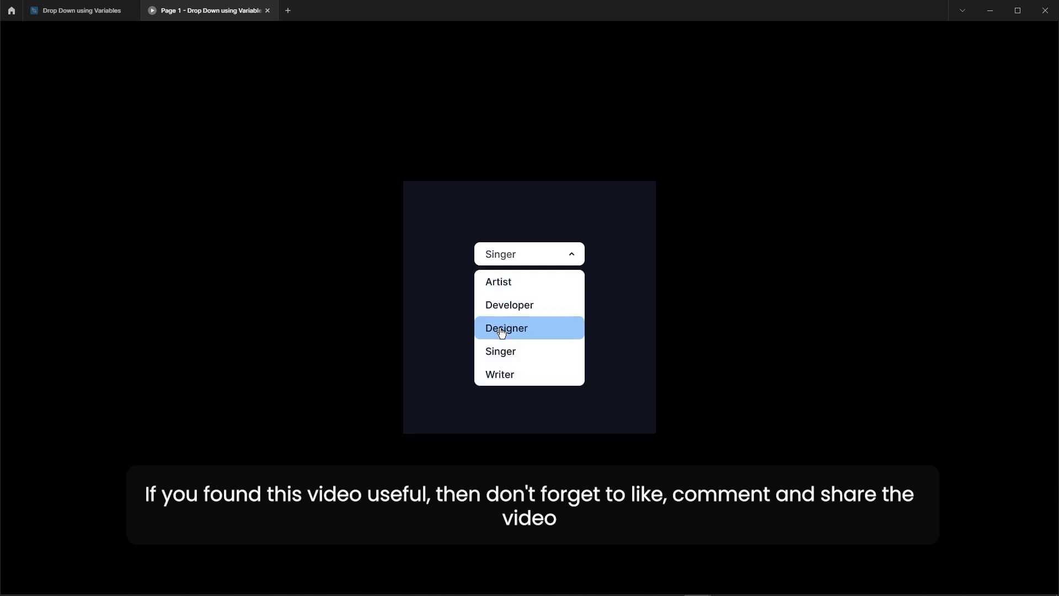
pyautogui.click(501, 331)
pyautogui.click(508, 261)
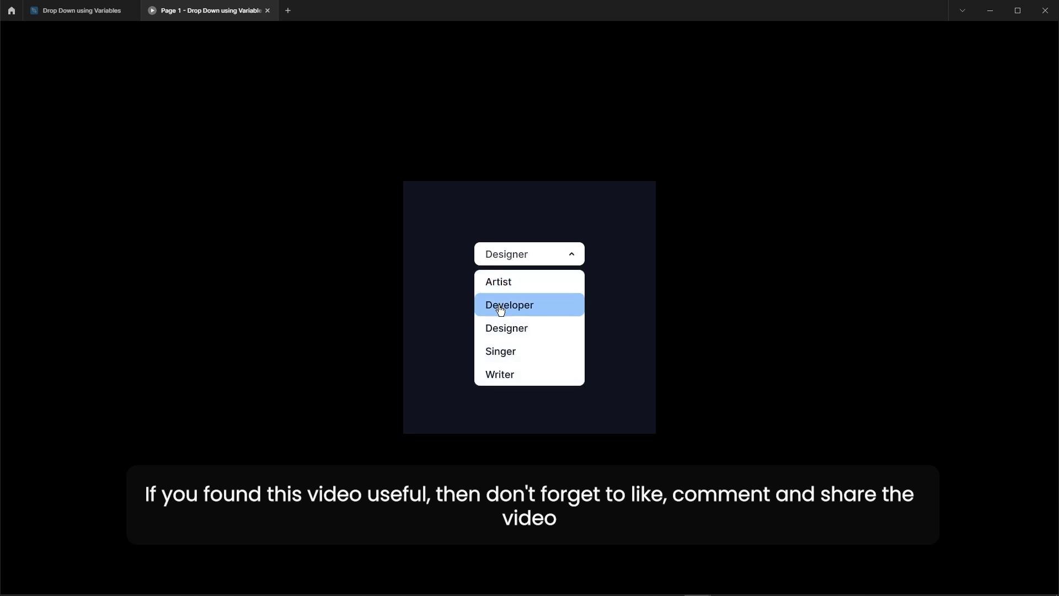
pyautogui.click(499, 306)
pyautogui.click(508, 260)
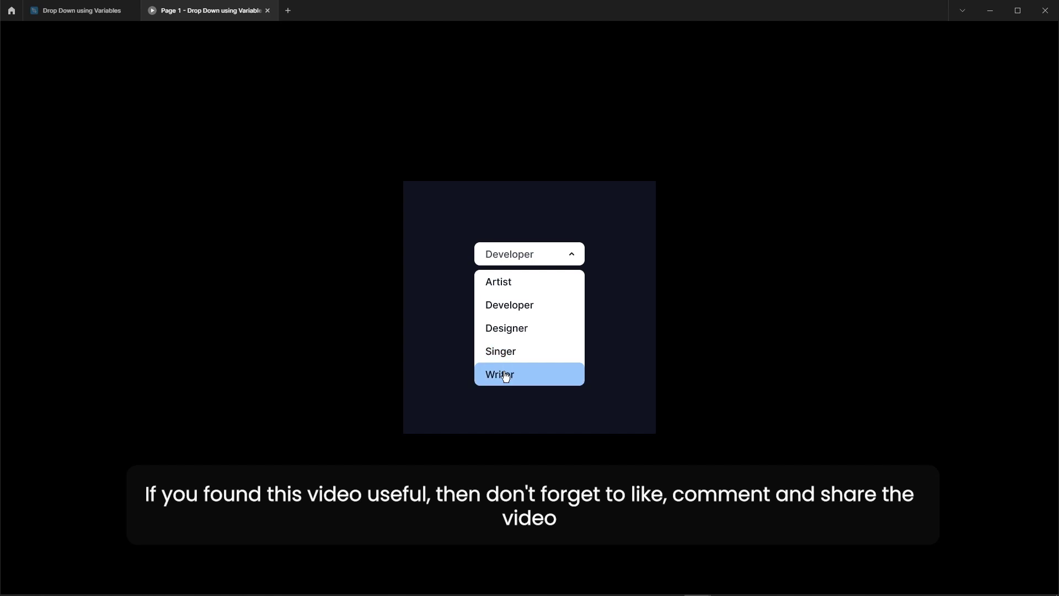
pyautogui.click(502, 374)
pyautogui.click(525, 257)
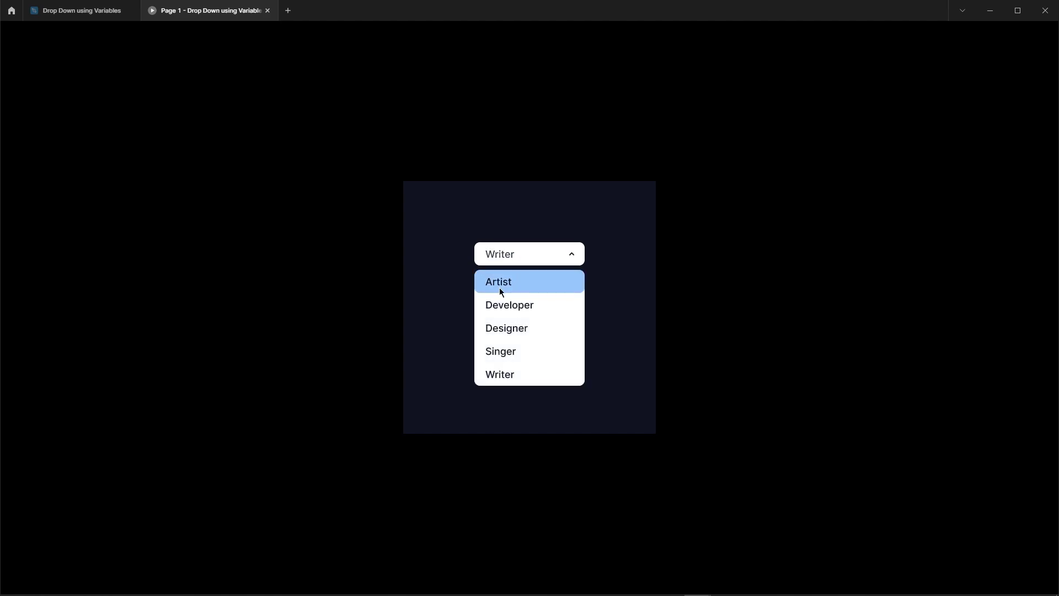
pyautogui.click(499, 287)
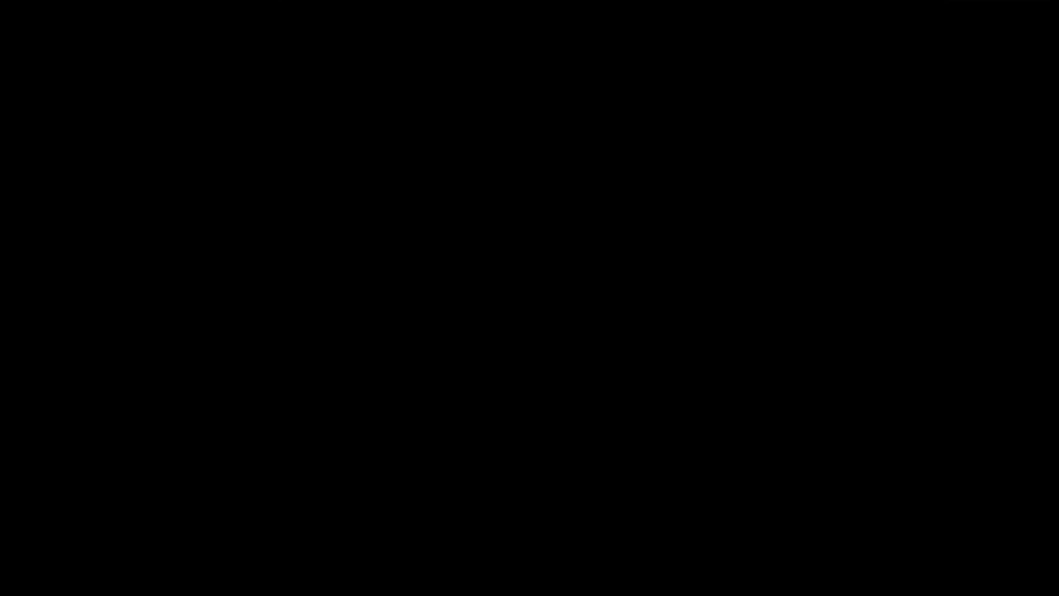